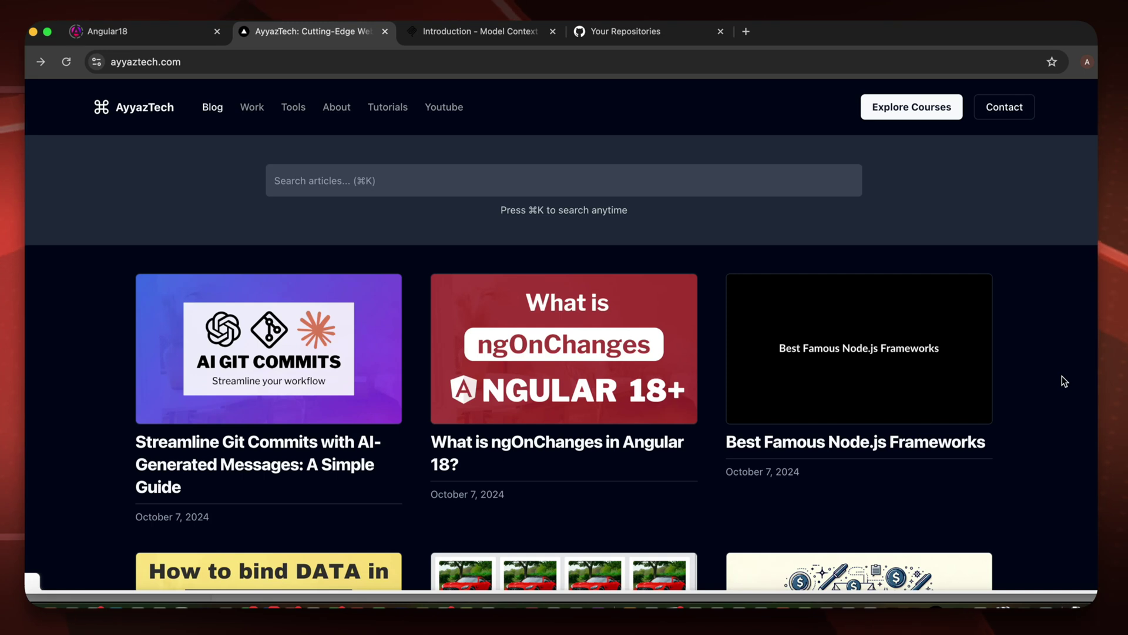
Switch to the Model Context Protocol docs and scroll through the Introduction
click(498, 39)
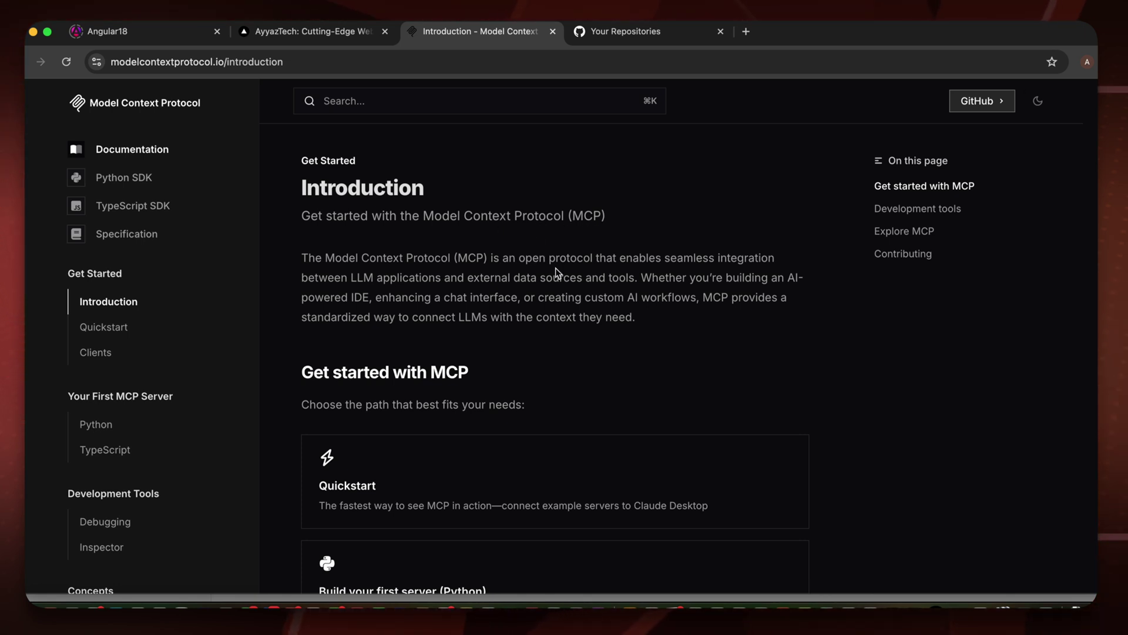
scroll(555, 271, down, 4)
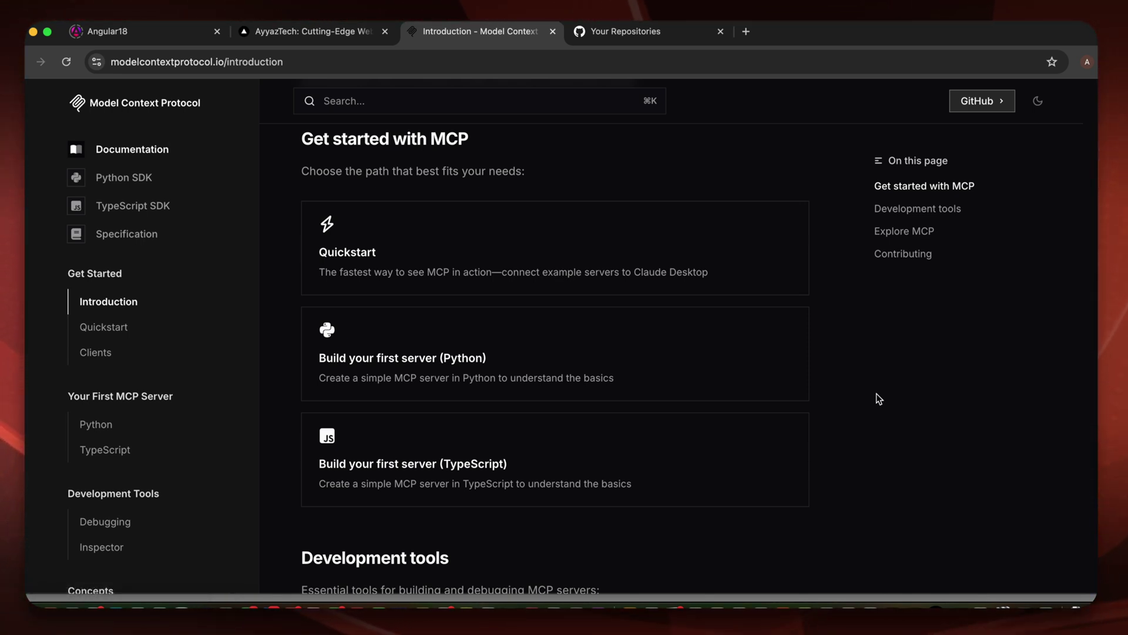
scroll(876, 393, down, 5)
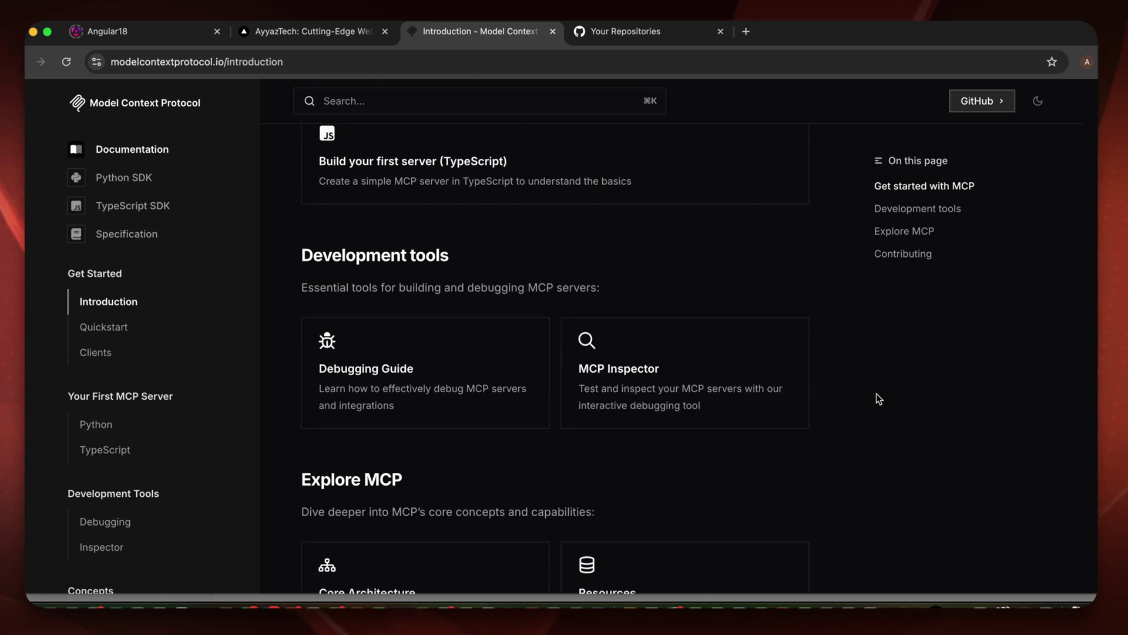
scroll(876, 393, down, 6)
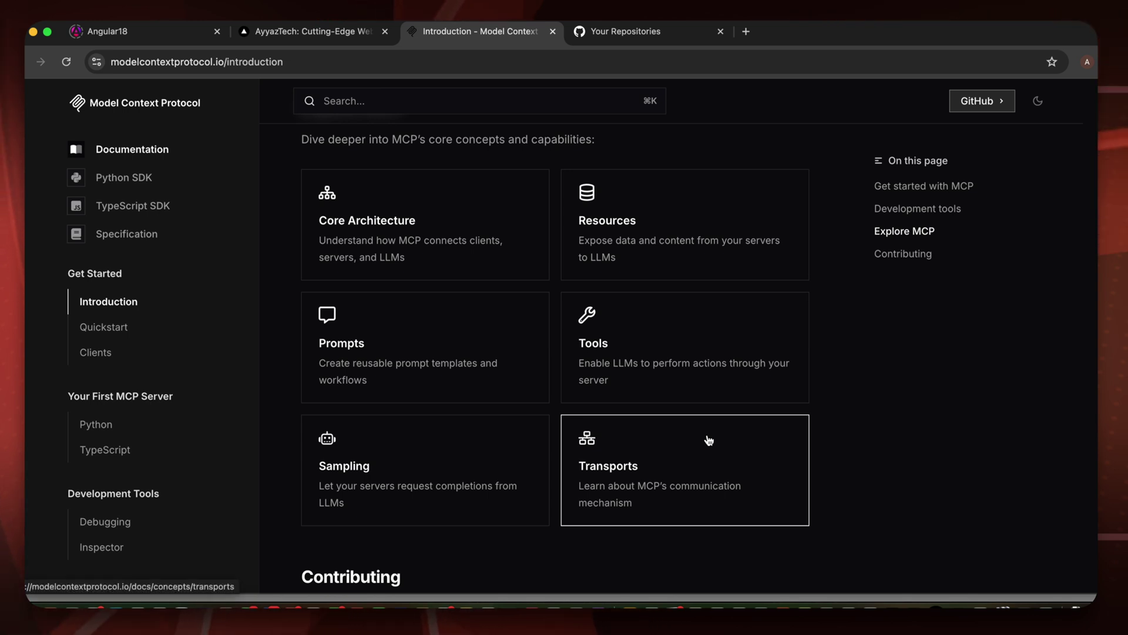
key(alt+space)
key(alt+space)
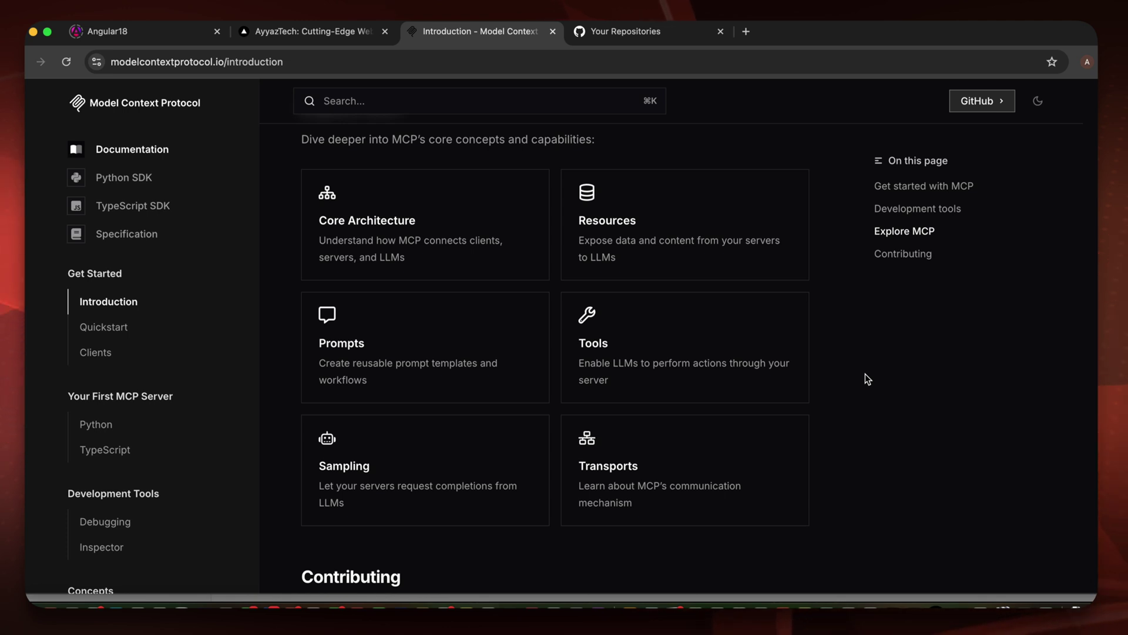
Open the Tools concept page and scroll through its content
click(680, 359)
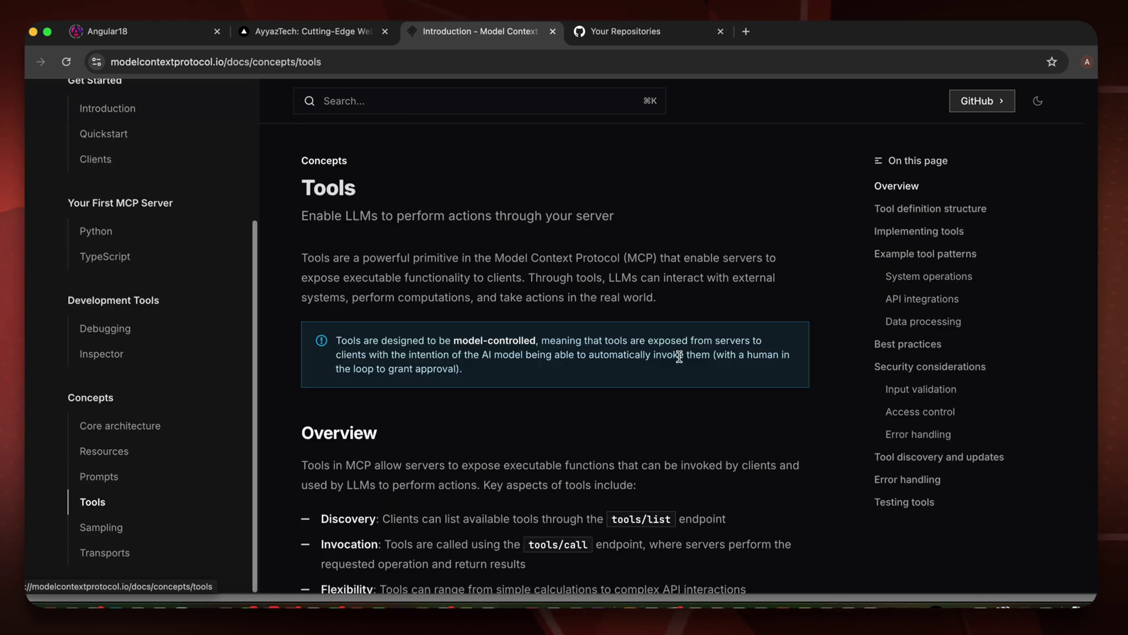
scroll(509, 446, down, 20)
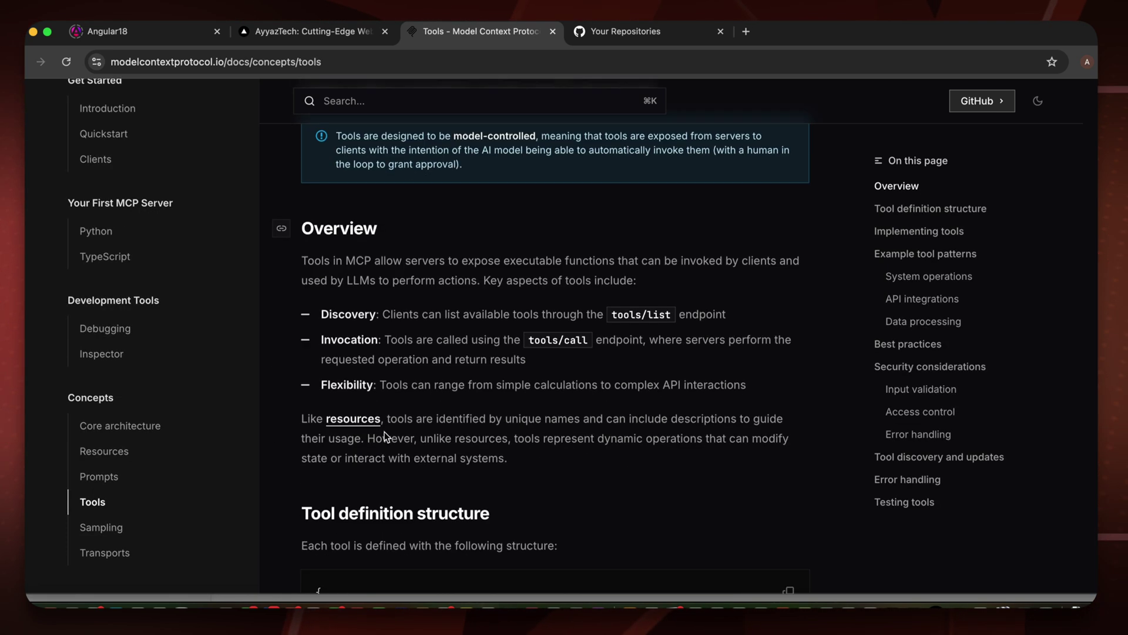
scroll(385, 436, down, 20)
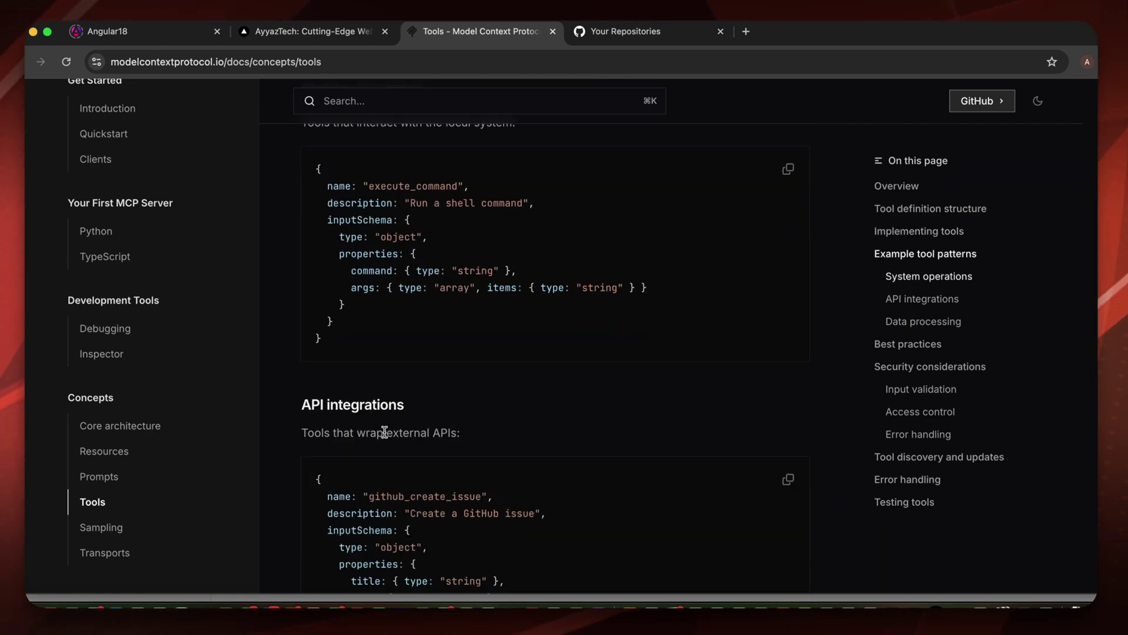
scroll(385, 433, down, 5)
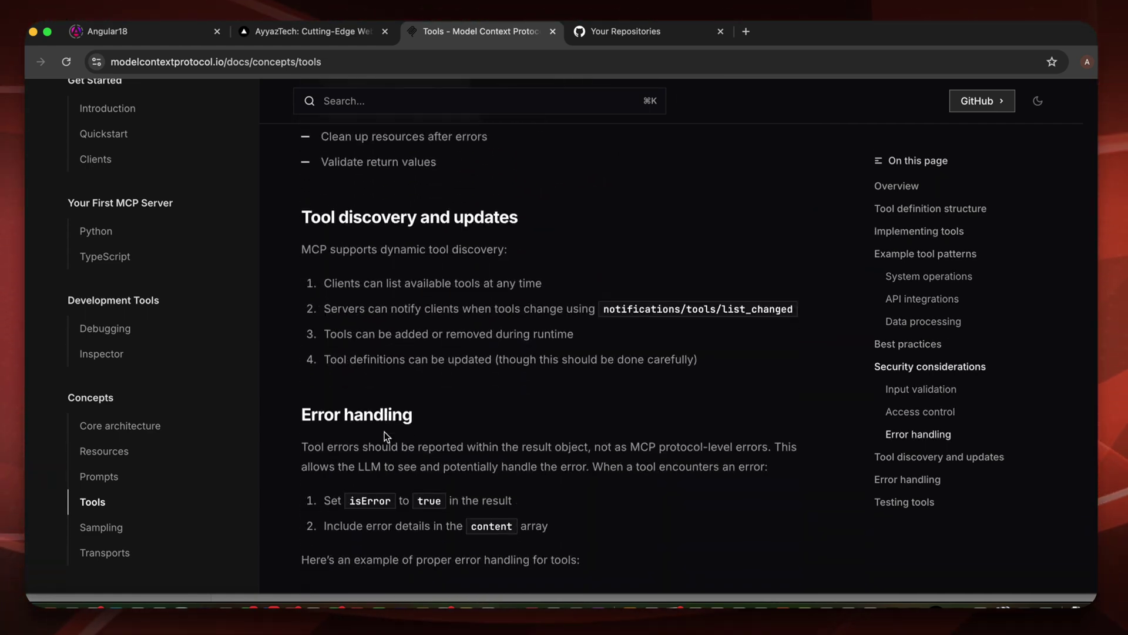
scroll(384, 433, up, 15)
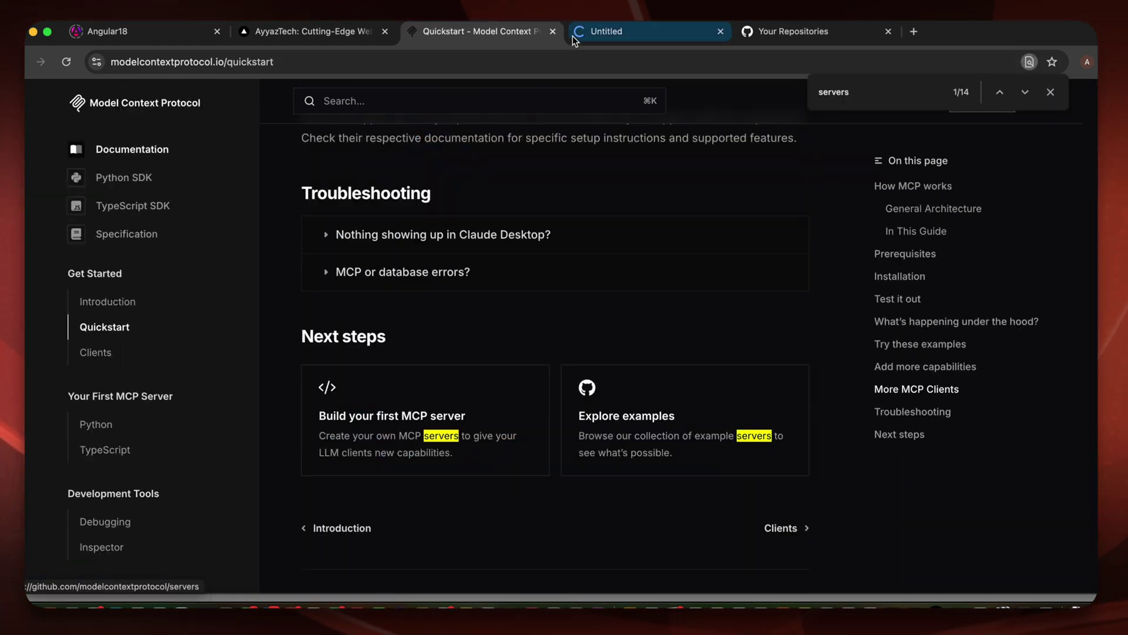
Switch to the modelcontextprotocol/servers repository and highlight its Featured Servers list
click(587, 34)
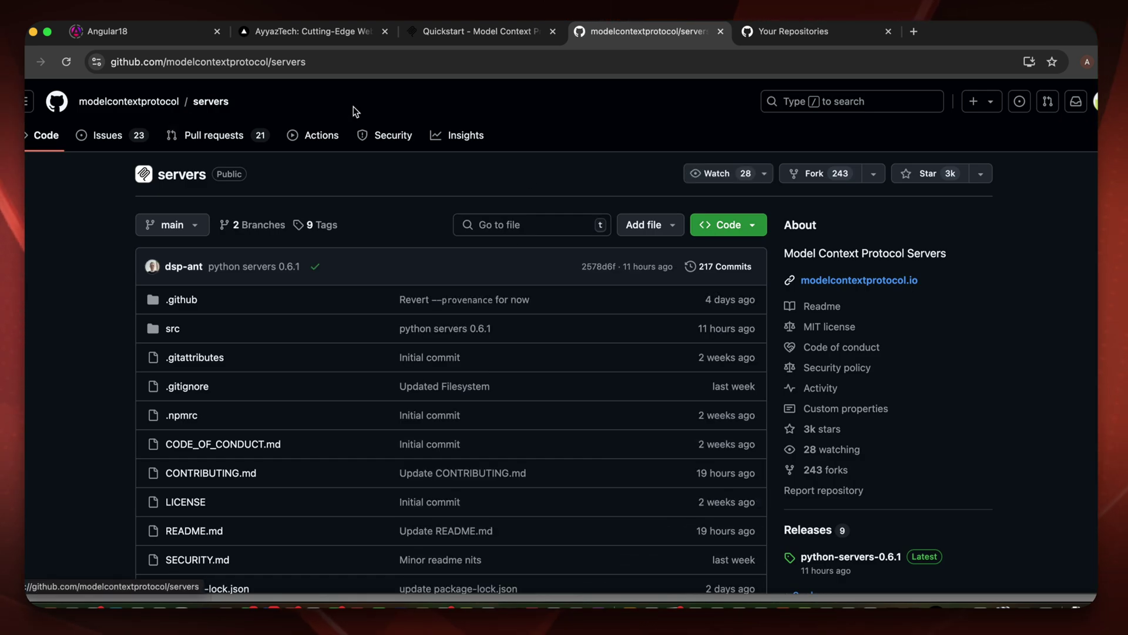
scroll(282, 251, down, 15)
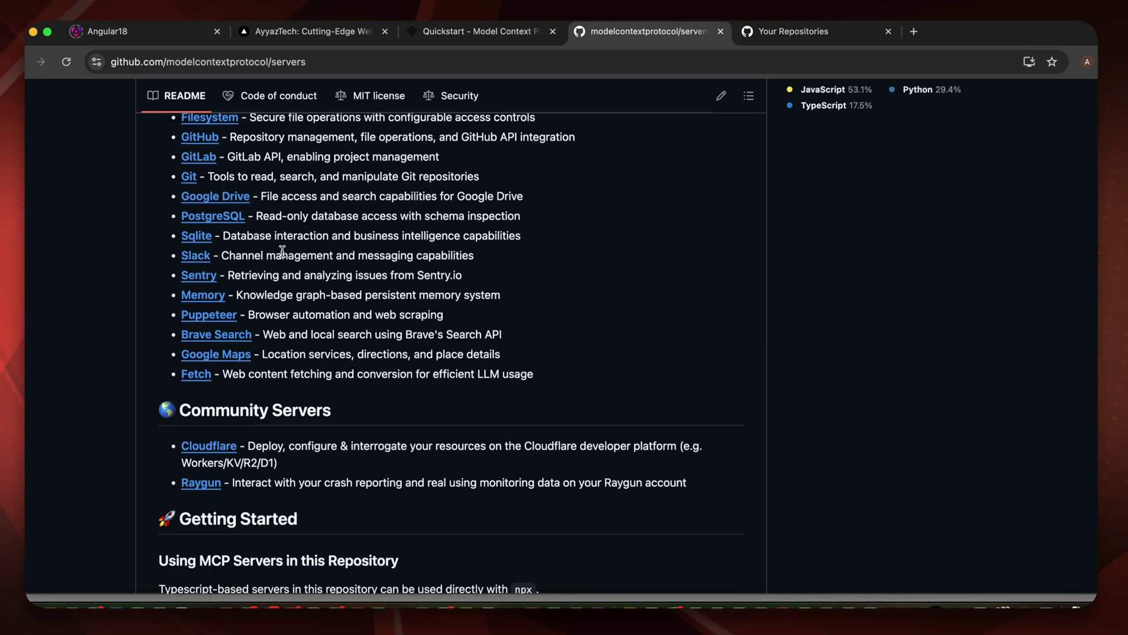
scroll(339, 235, up, 3)
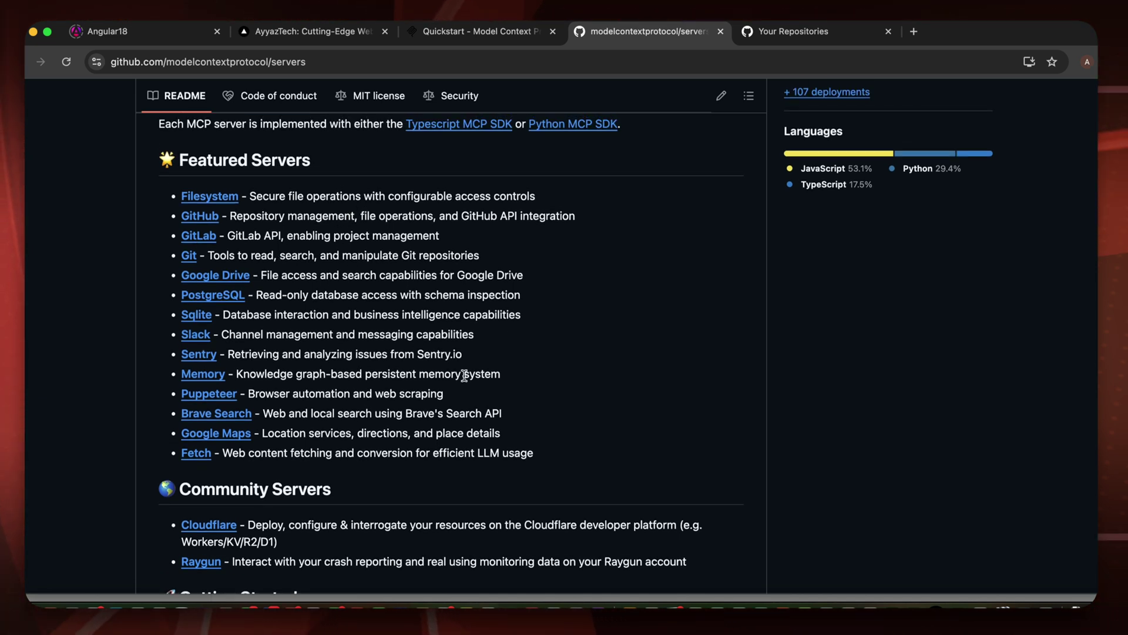
drag(144, 199, 424, 453)
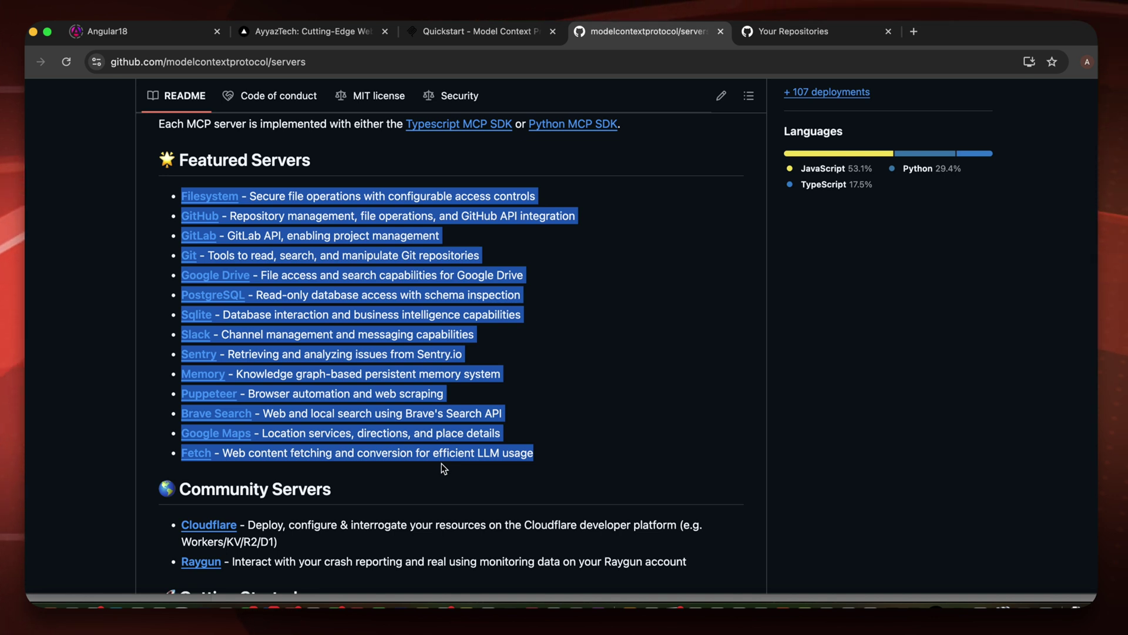
click(442, 464)
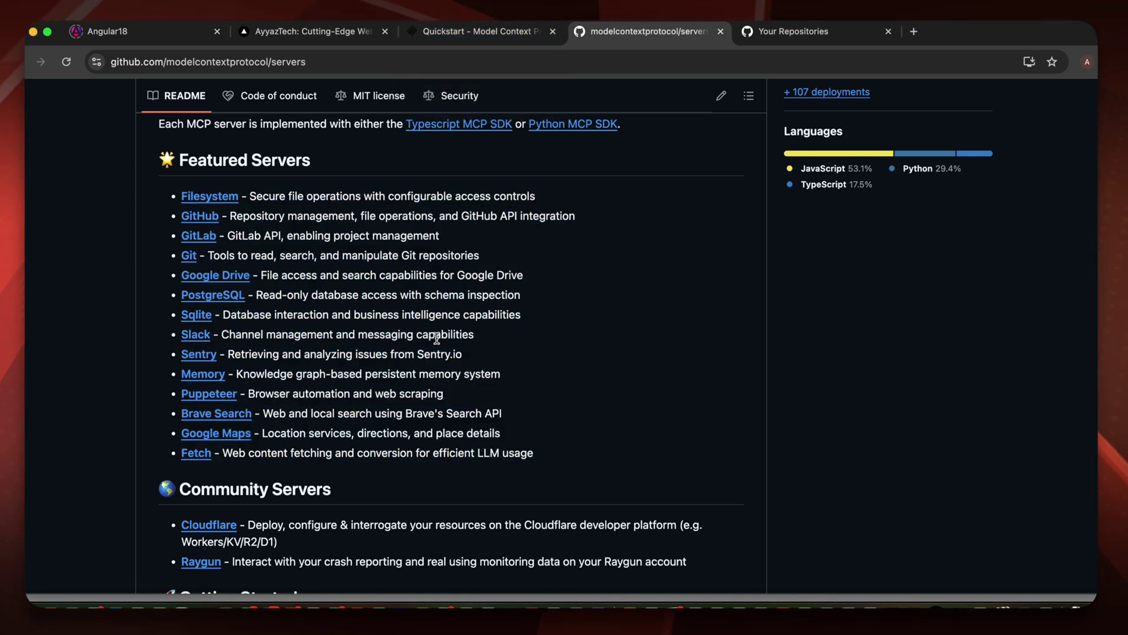
Glance at your repositories, then open and scroll the build-your-first-MCP-server guide
click(793, 31)
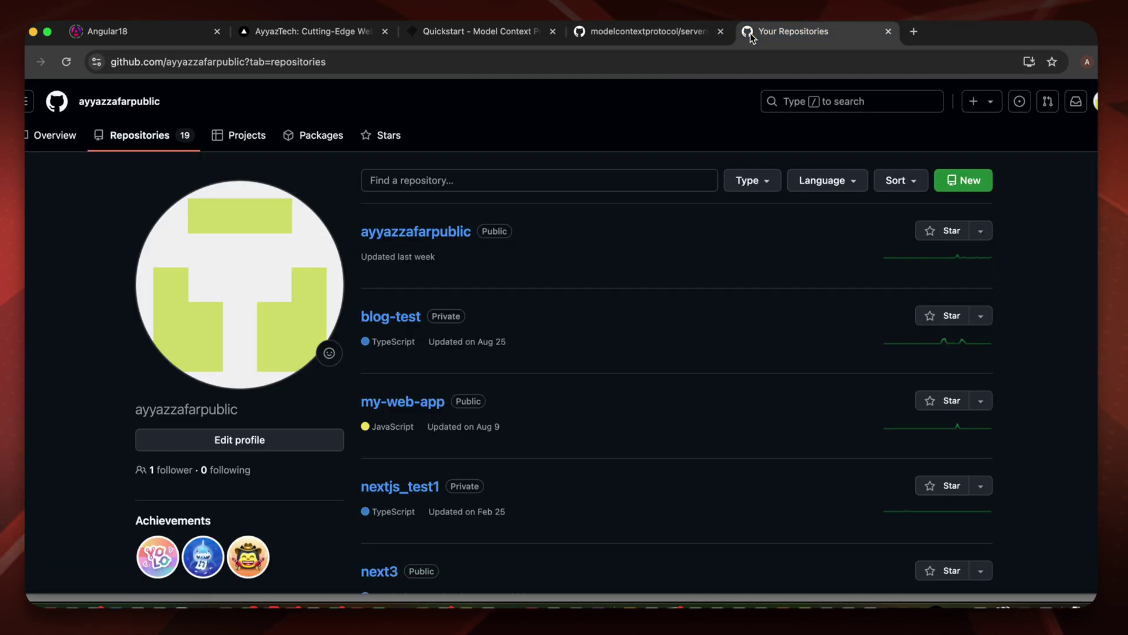
click(476, 31)
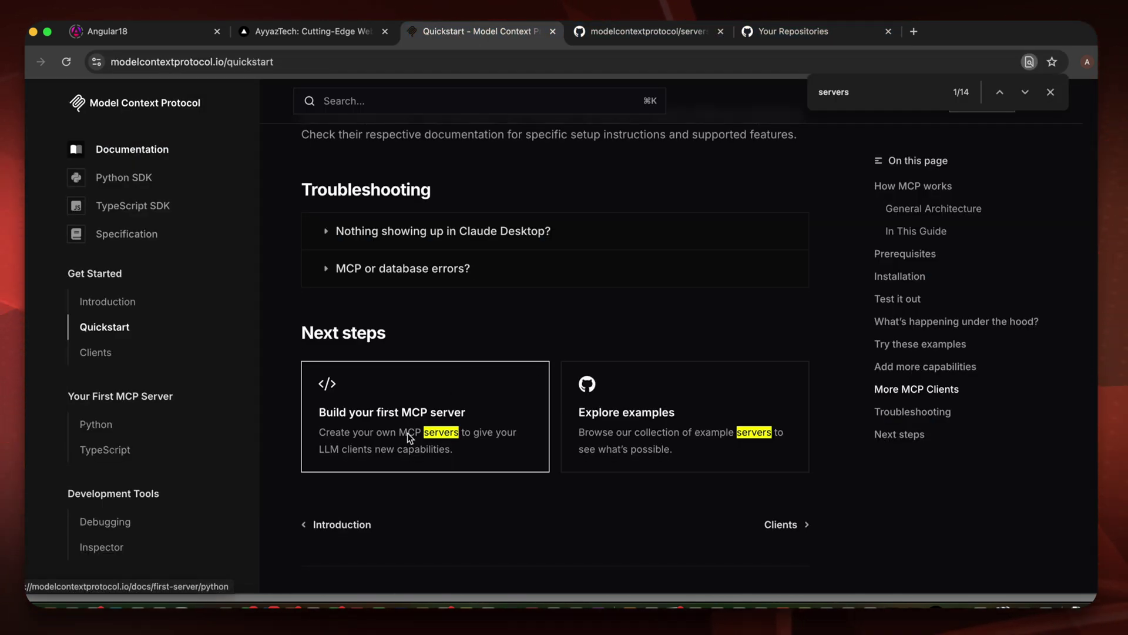
click(423, 432)
scroll(382, 424, down, 6)
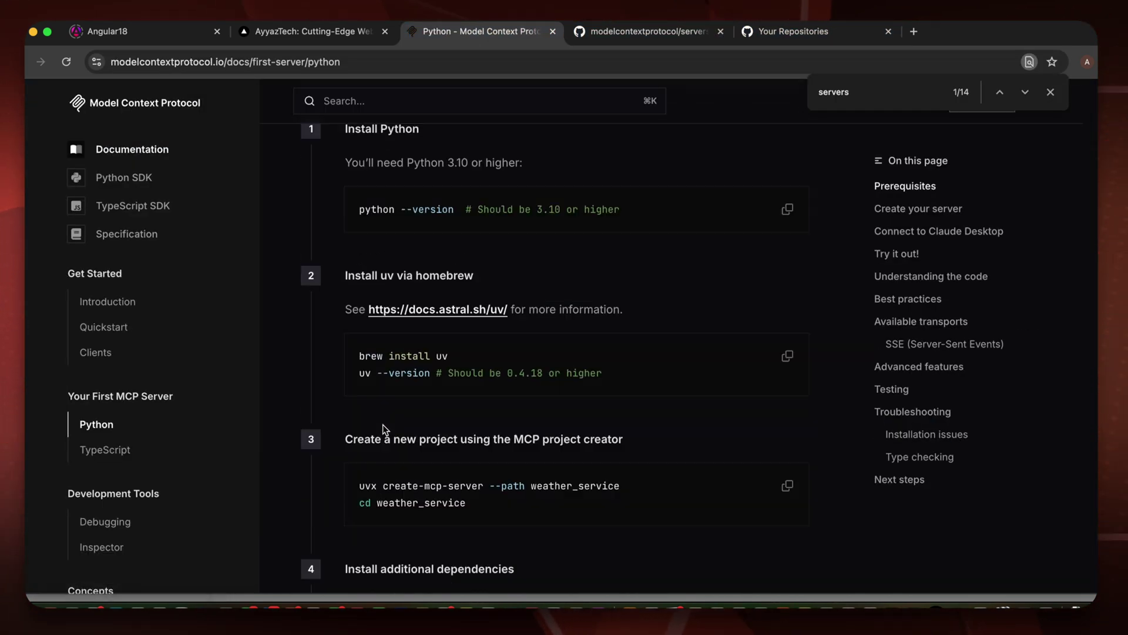
scroll(383, 425, down, 20)
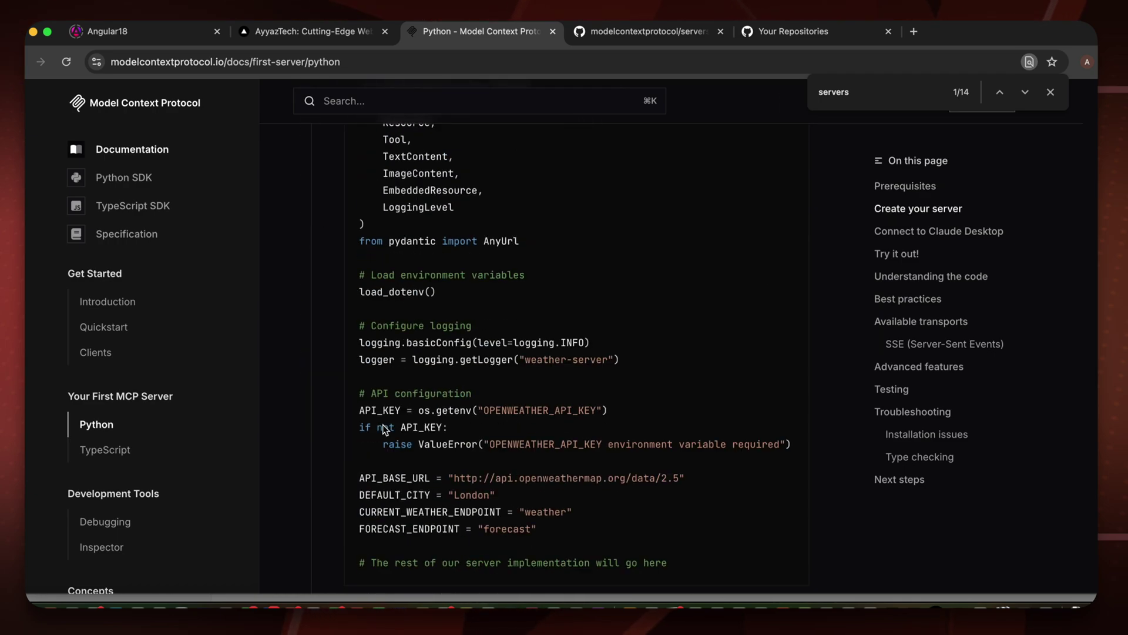
scroll(382, 424, down, 8)
Return to the servers README and read the Filesystem server's 'Secure file operations' description
click(646, 31)
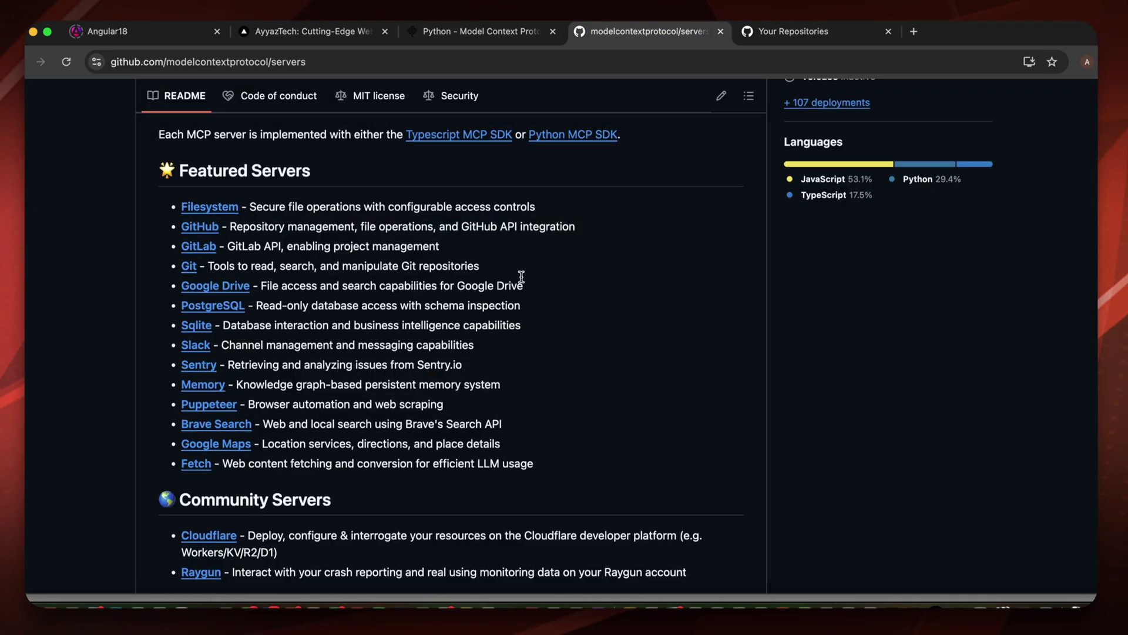
scroll(521, 277, up, 10)
scroll(521, 277, up, 3)
scroll(445, 298, down, 8)
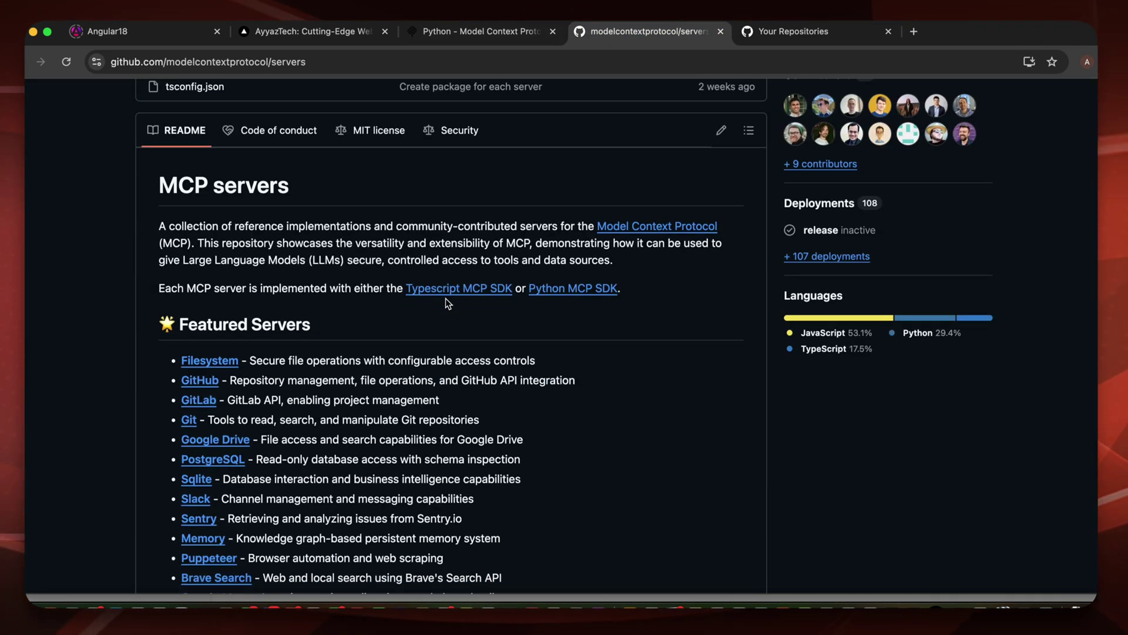
scroll(446, 298, down, 3)
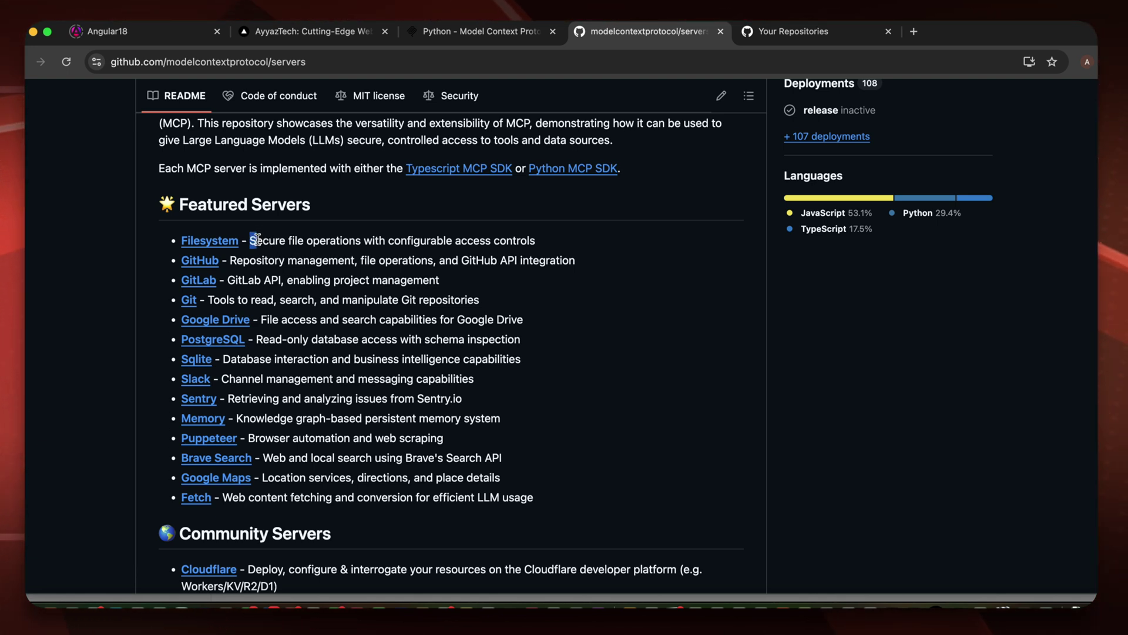
drag(257, 239, 540, 241)
click(353, 241)
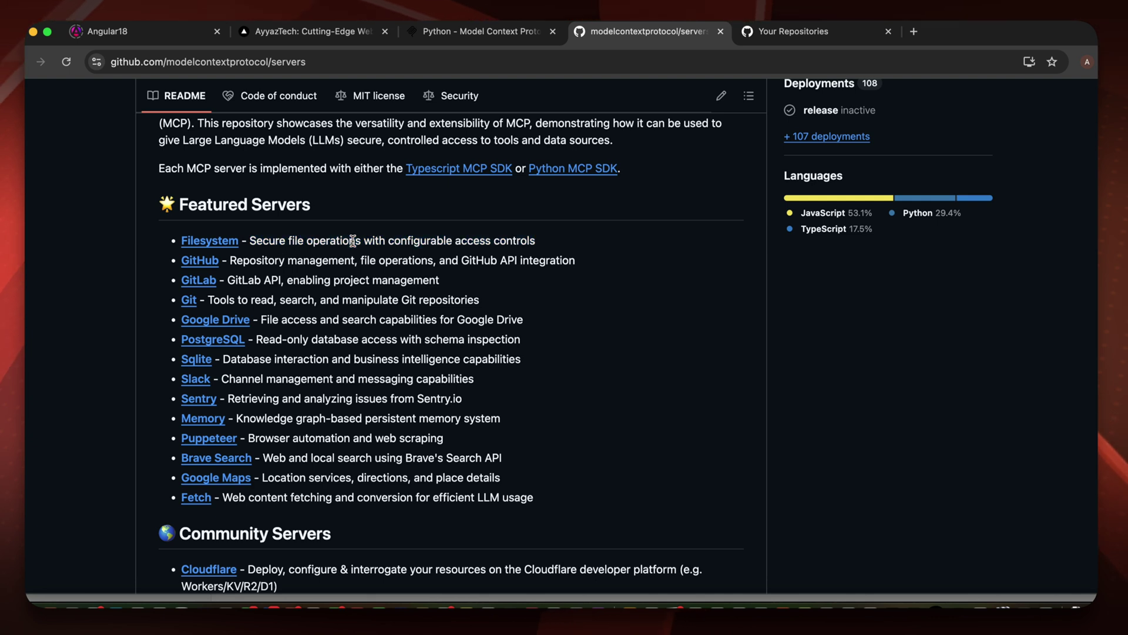
drag(365, 239, 246, 244)
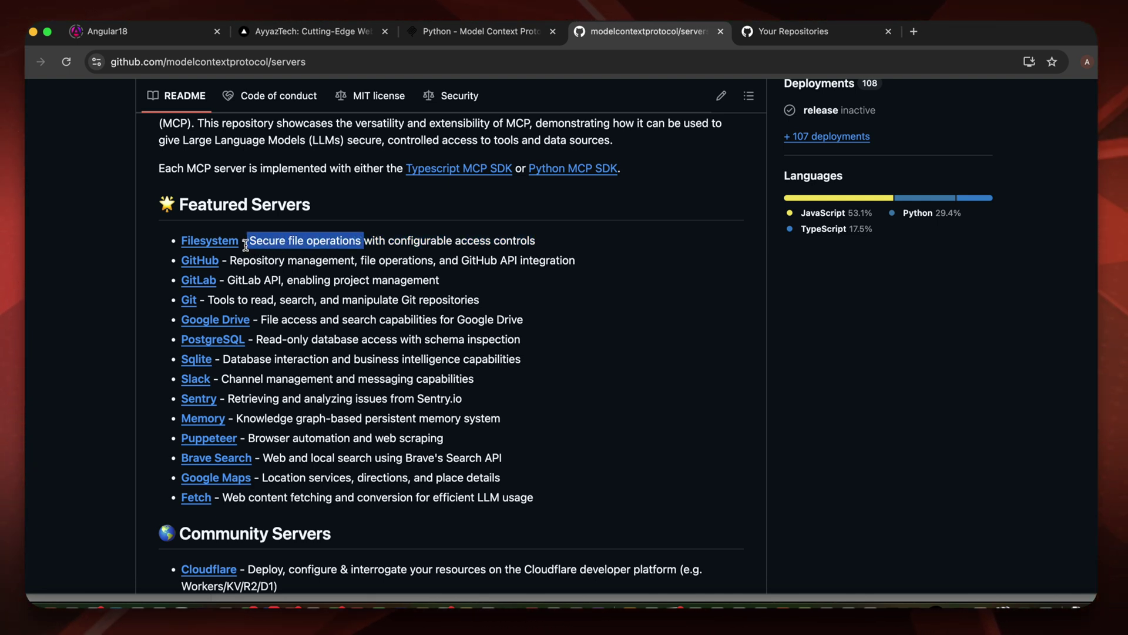
click(440, 235)
double_click(434, 246)
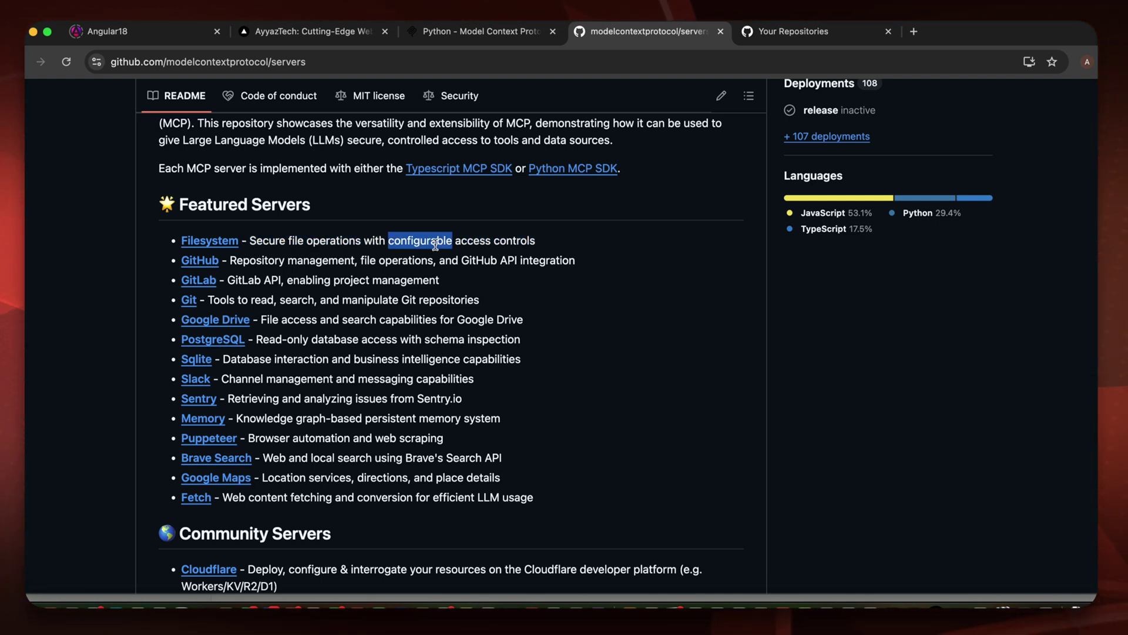
triple_click(435, 246)
click(435, 245)
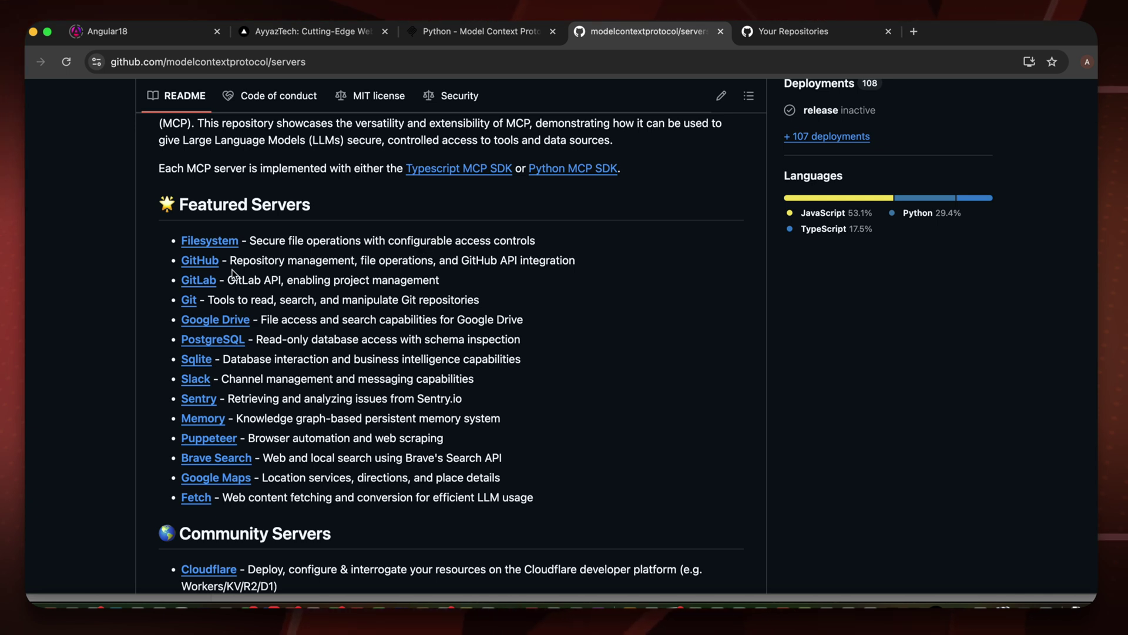
Highlight and read the GitHub and Git server descriptions in the Featured Servers list
drag(229, 264, 406, 264)
drag(569, 264, 581, 263)
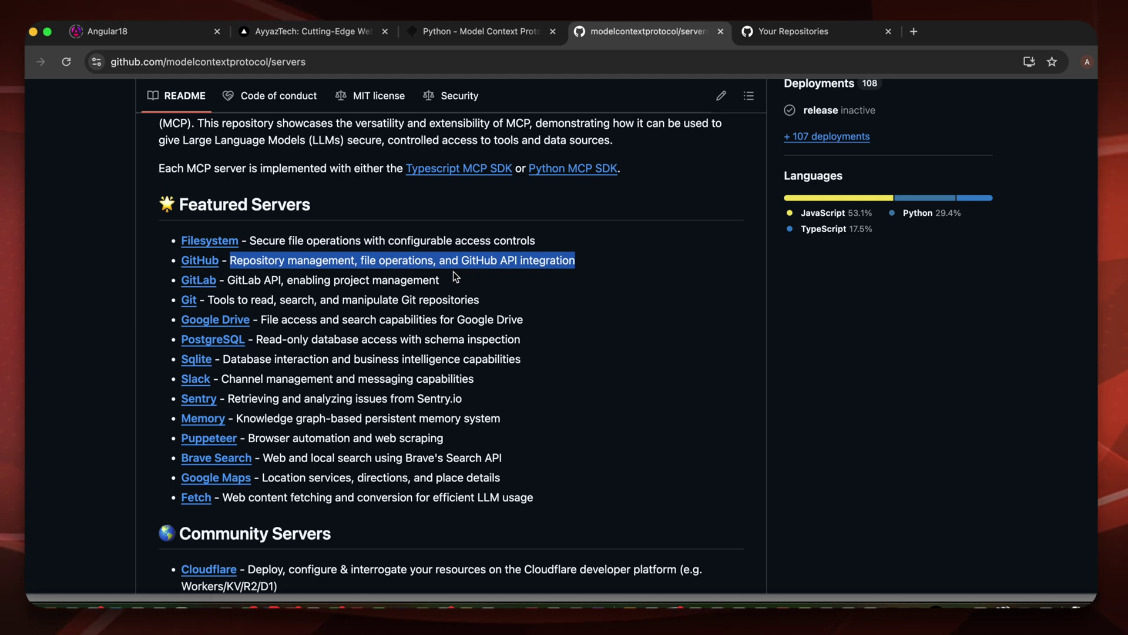
click(492, 280)
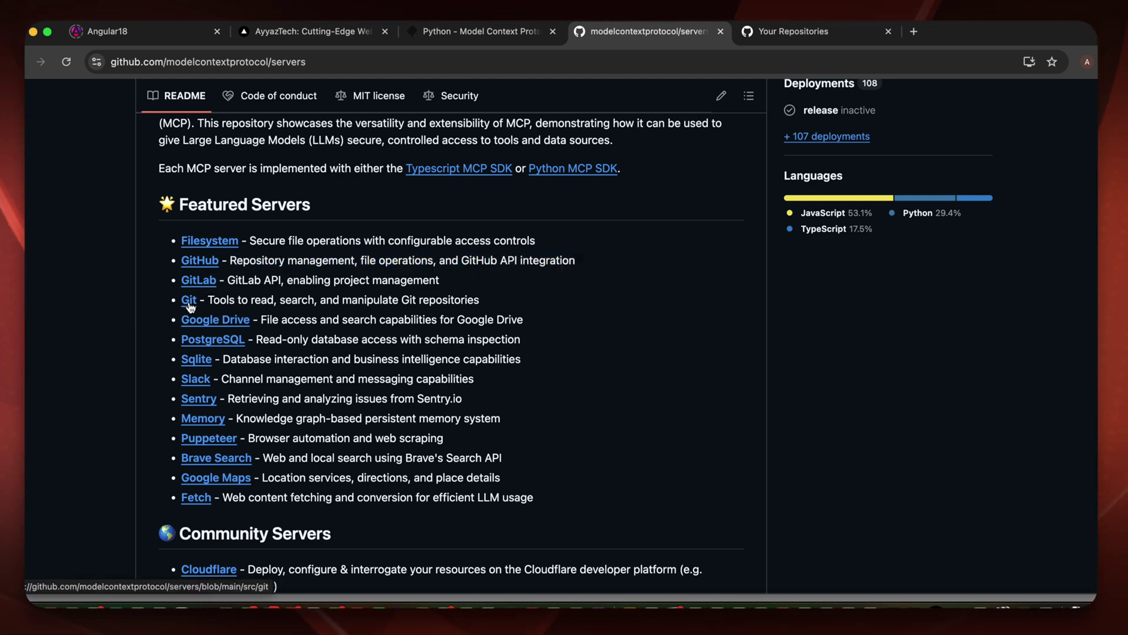
double_click(220, 300)
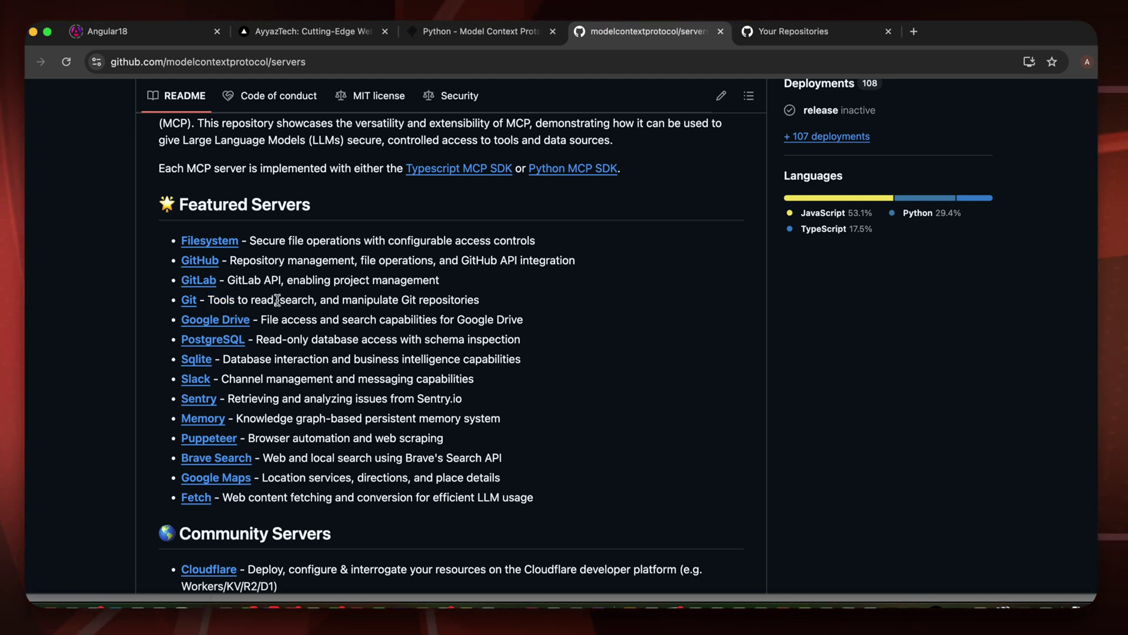
drag(208, 300, 492, 302)
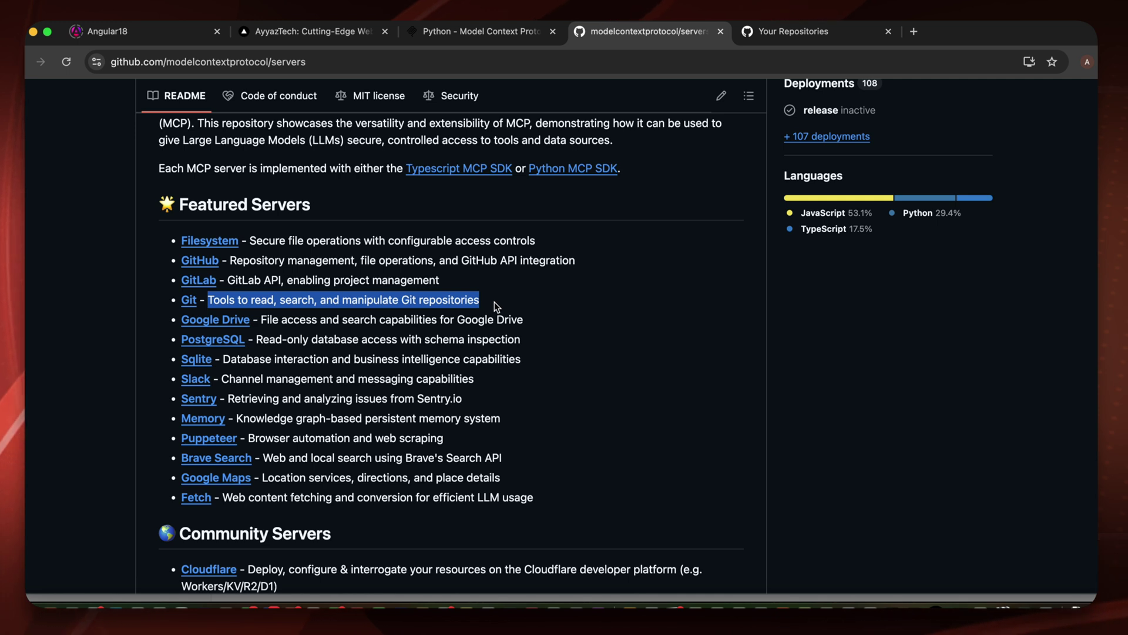
click(495, 301)
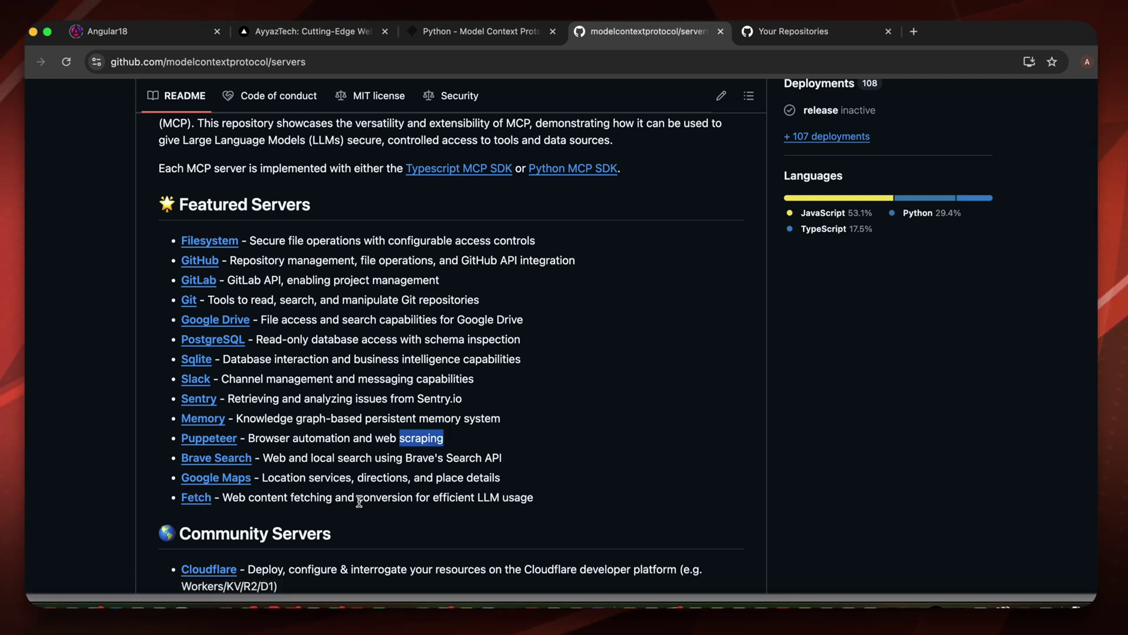
Go back to the Python first-server docs at the resource handlers step
scroll(359, 501, up, 1)
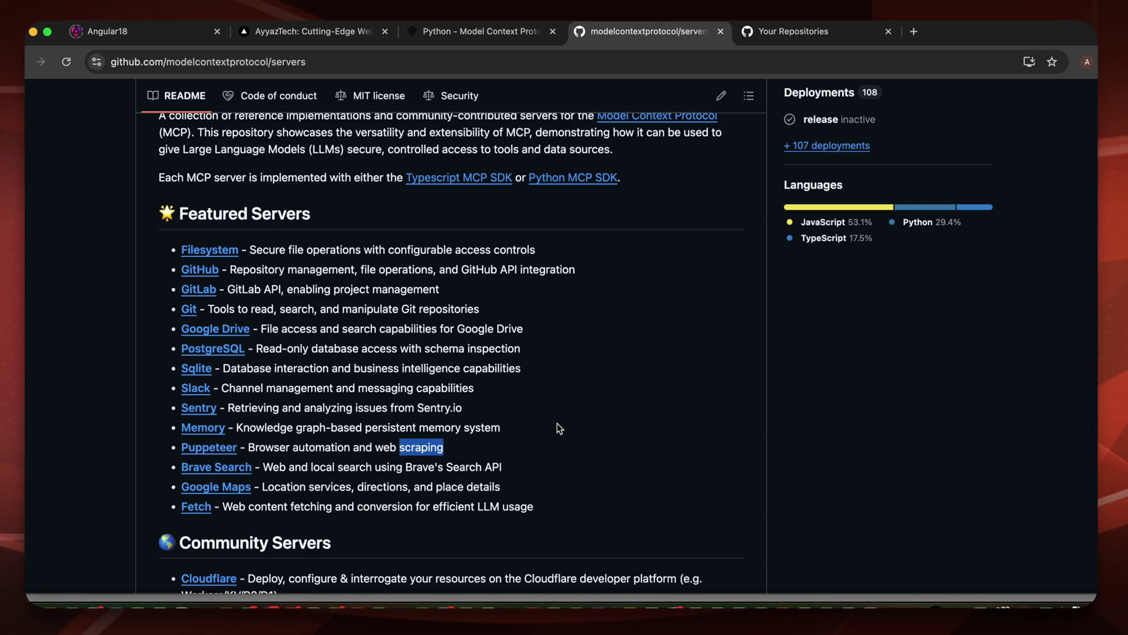
scroll(417, 434, down, 5)
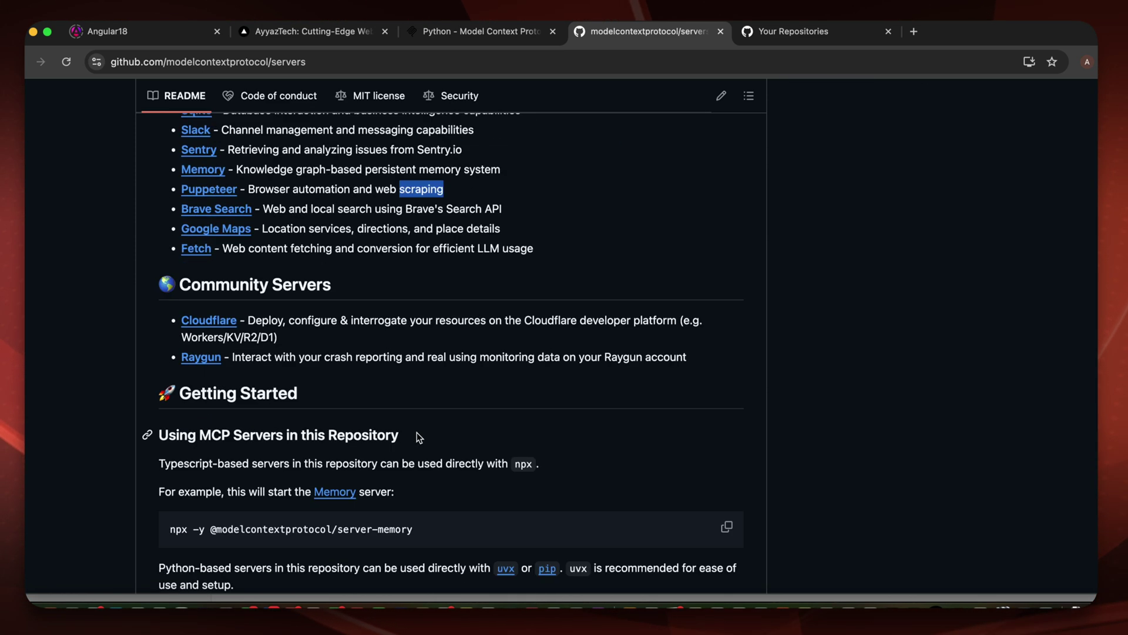
scroll(417, 433, up, 5)
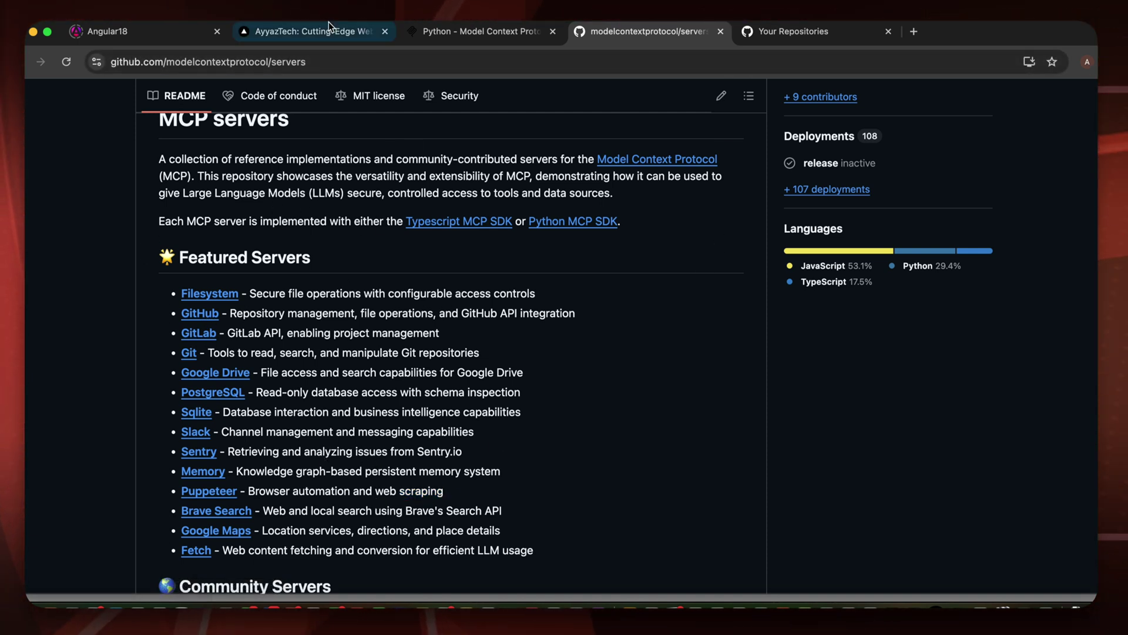
click(480, 31)
scroll(498, 191, up, 8)
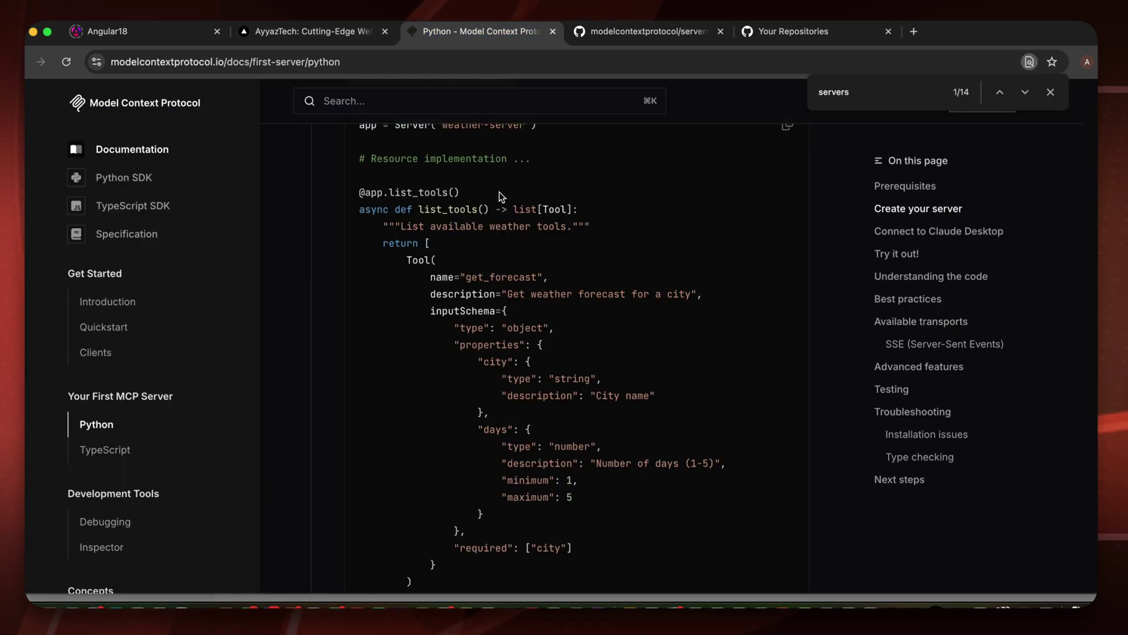
Open the Quickstart from the Introduction, dismiss find, and scroll to 'In This Guide'
click(167, 103)
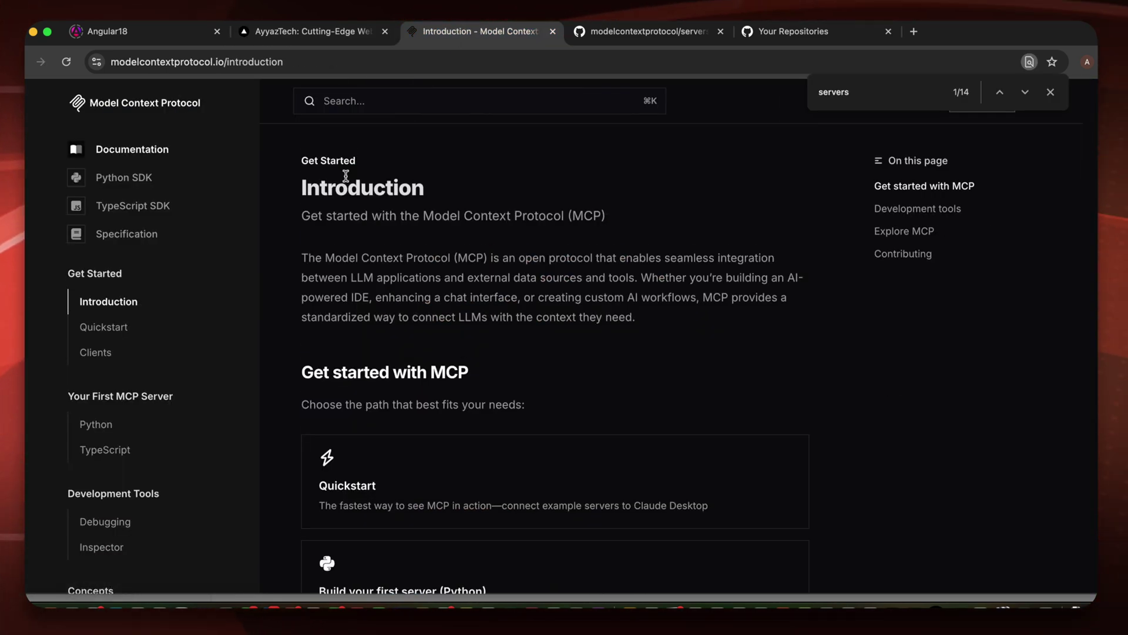
scroll(495, 284, down, 6)
scroll(495, 285, up, 3)
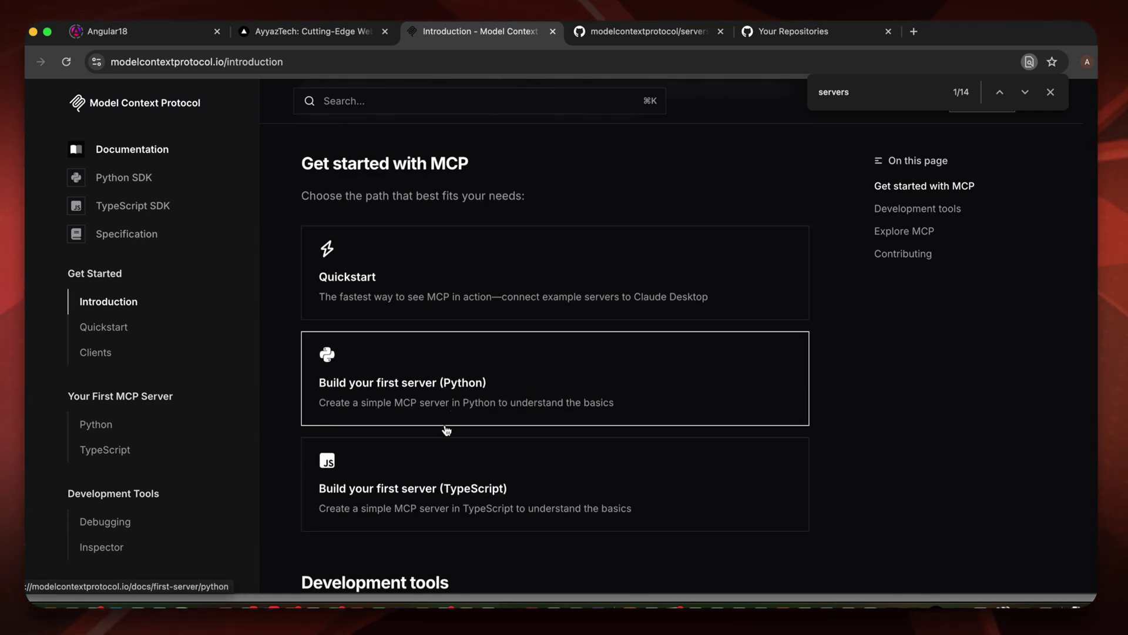
click(460, 267)
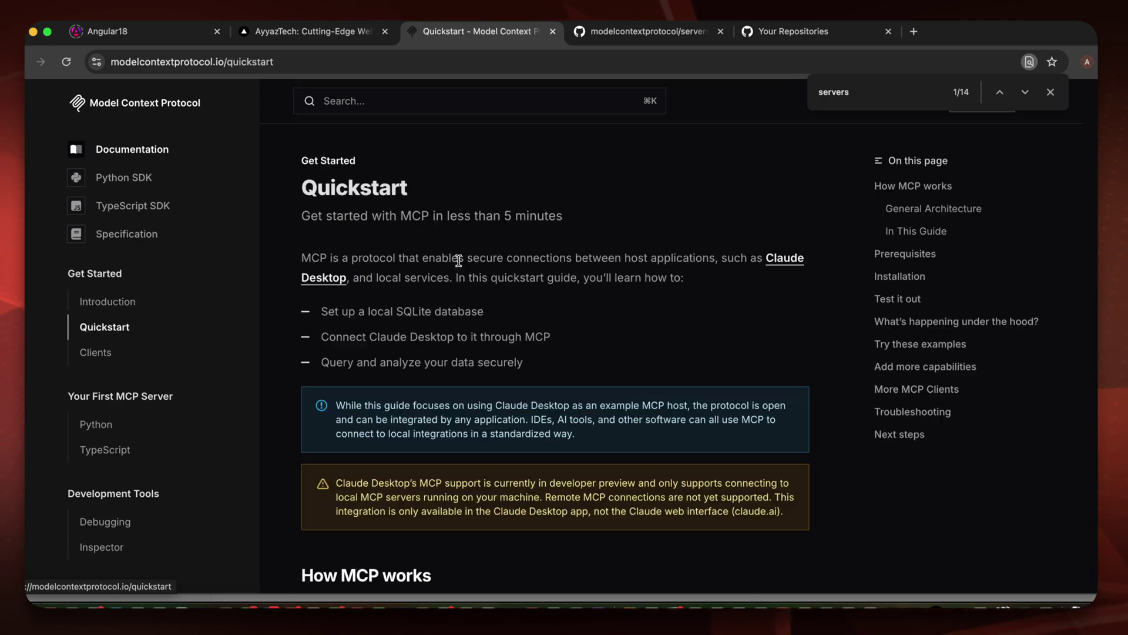
scroll(582, 386, down, 15)
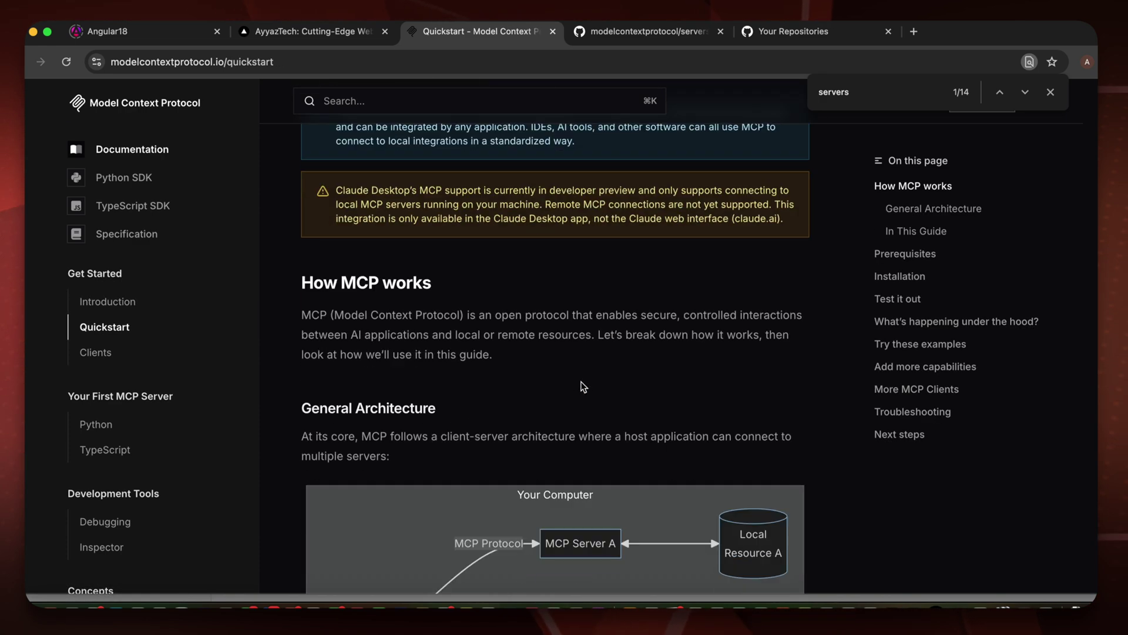
key(Escape)
scroll(679, 327, down, 6)
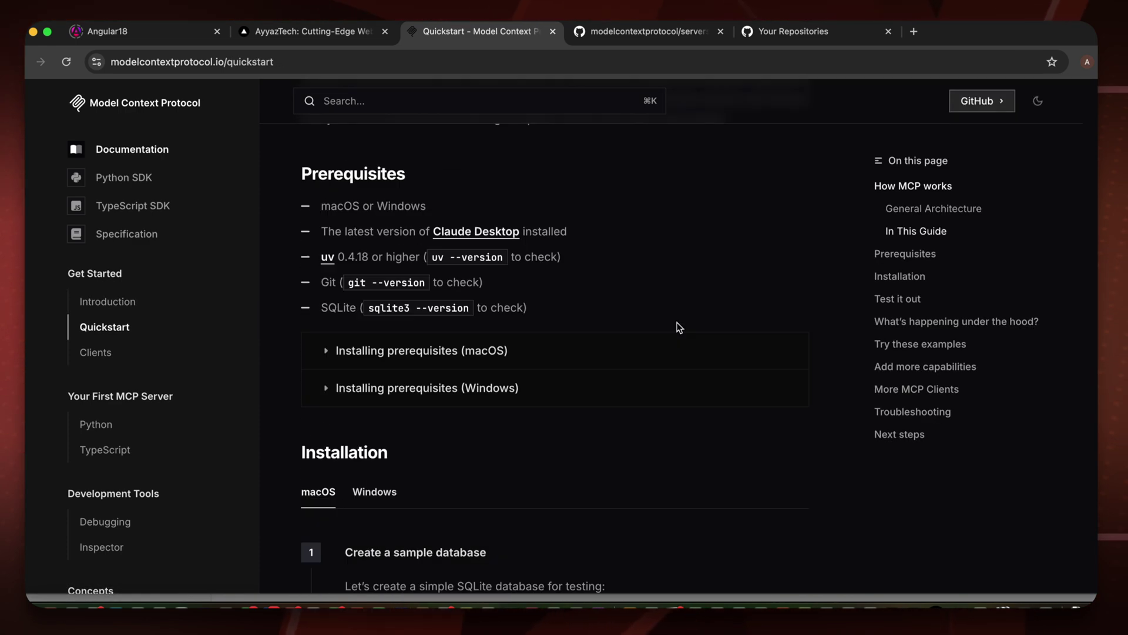
scroll(676, 324, up, 20)
scroll(675, 324, down, 10)
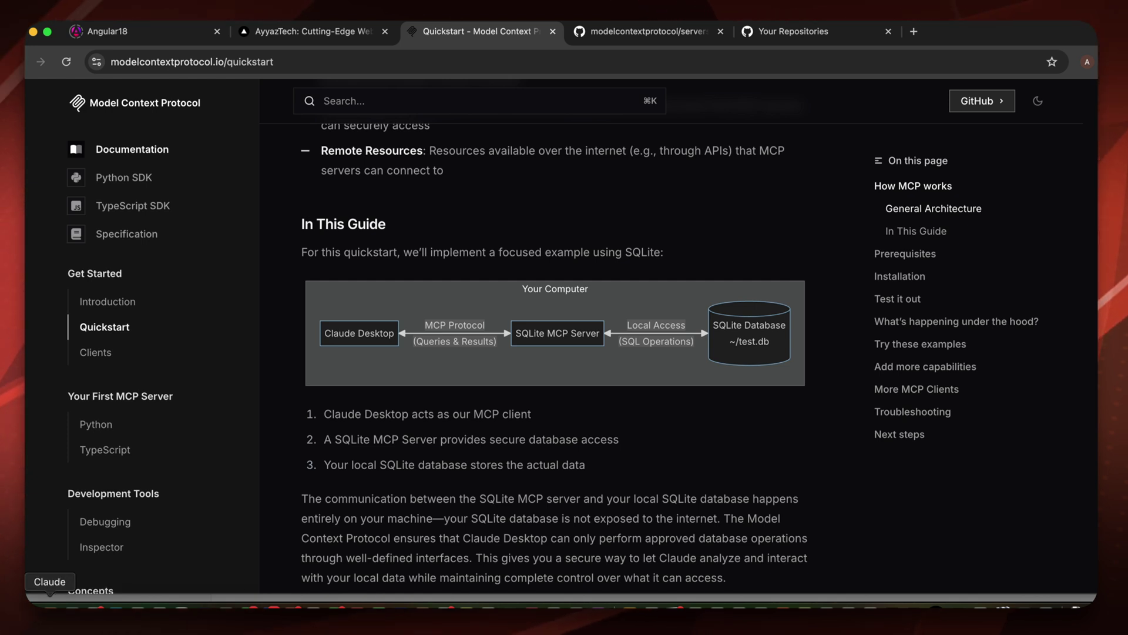
Briefly bring Claude Desktop forward, then open a new Terminal window
click(49, 607)
key(super+Tab)
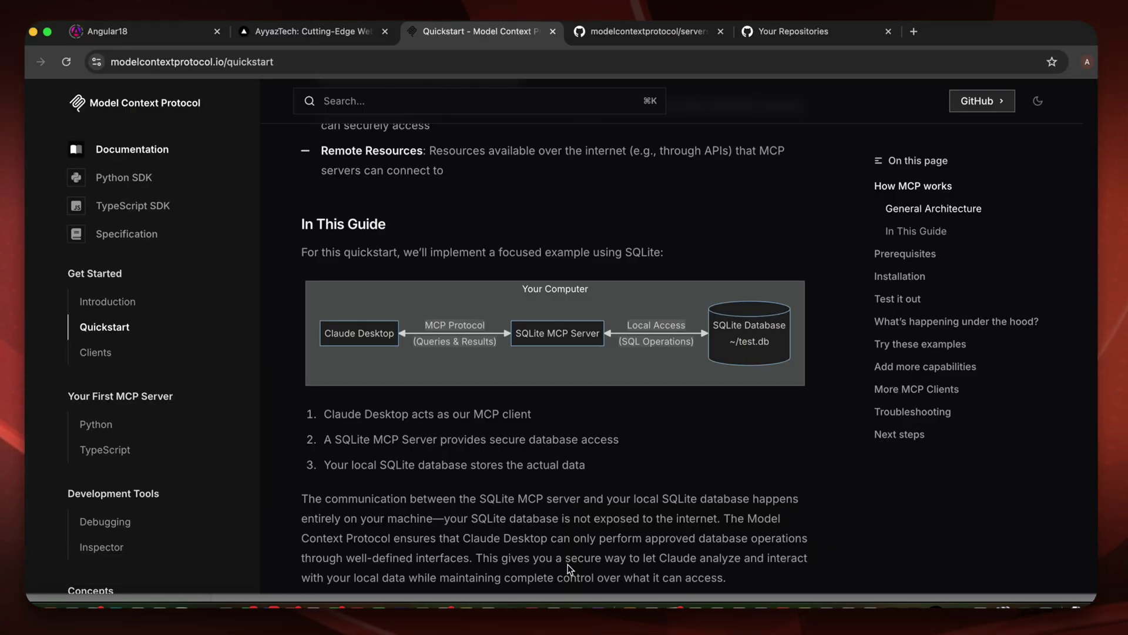
click(569, 605)
Position the Terminal over the docs and locate the config file path in the Quickstart example
drag(279, 32, 671, 138)
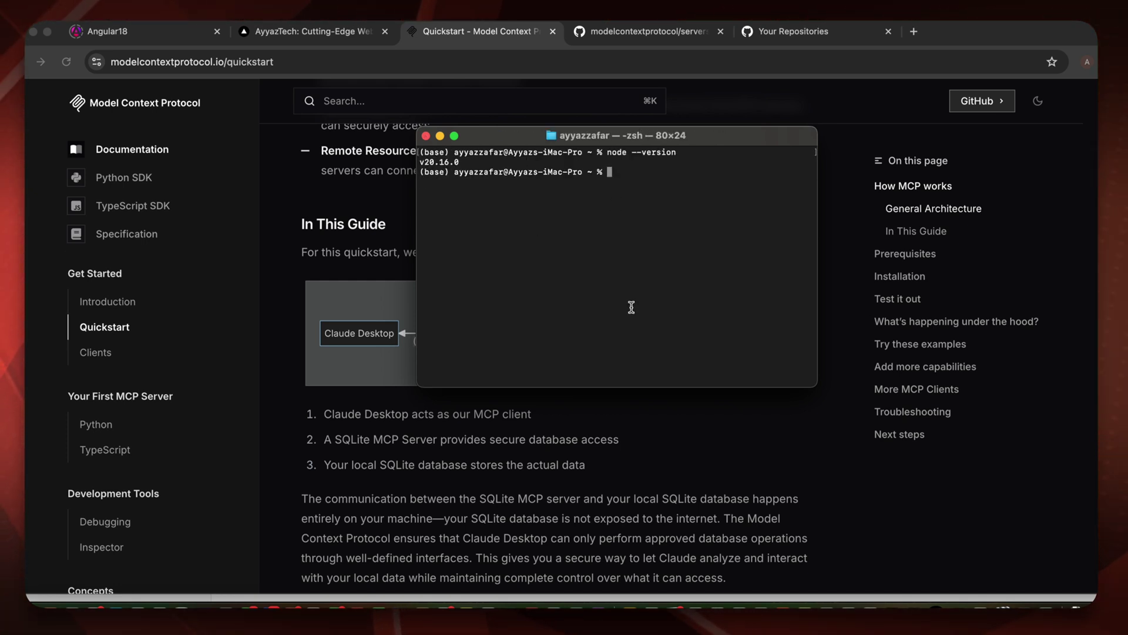
click(674, 449)
scroll(674, 449, down, 15)
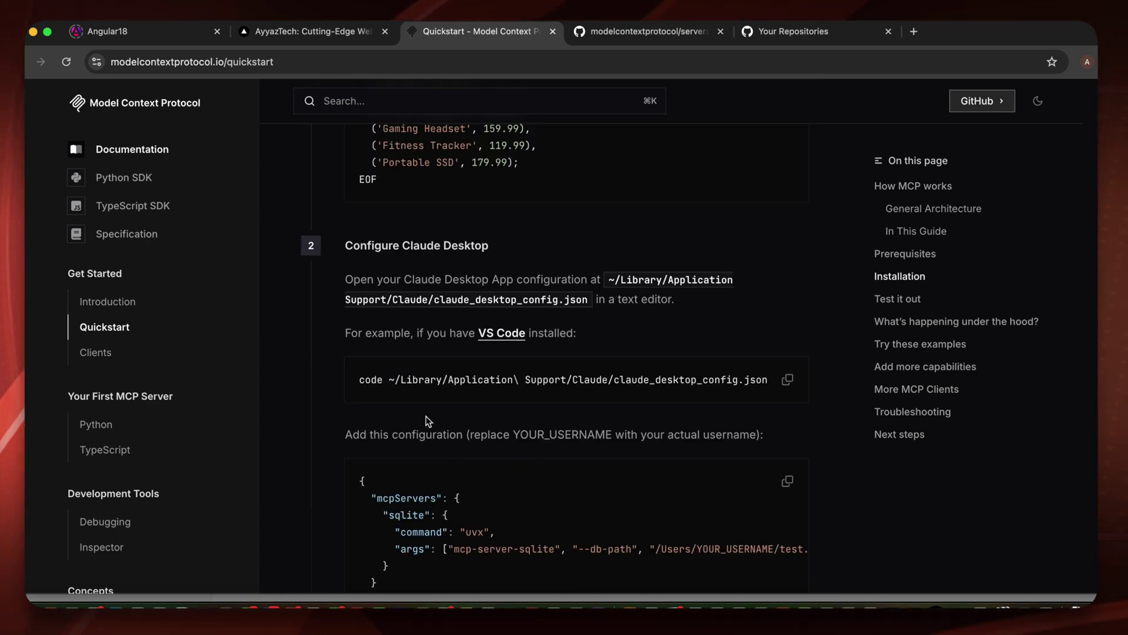
key(super+Tab)
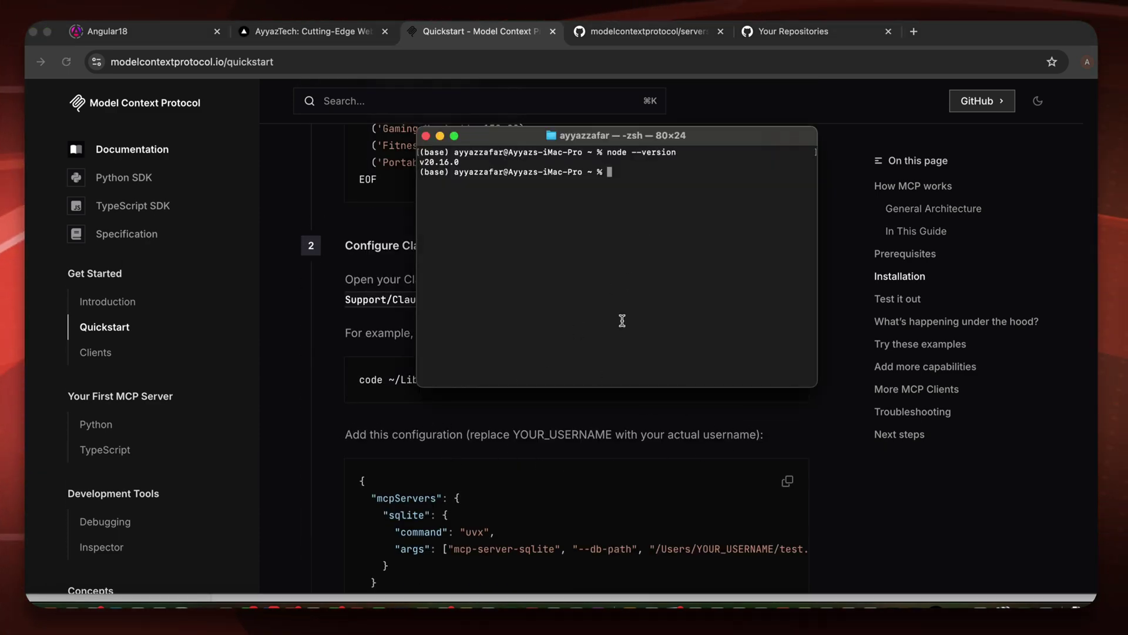
click(576, 473)
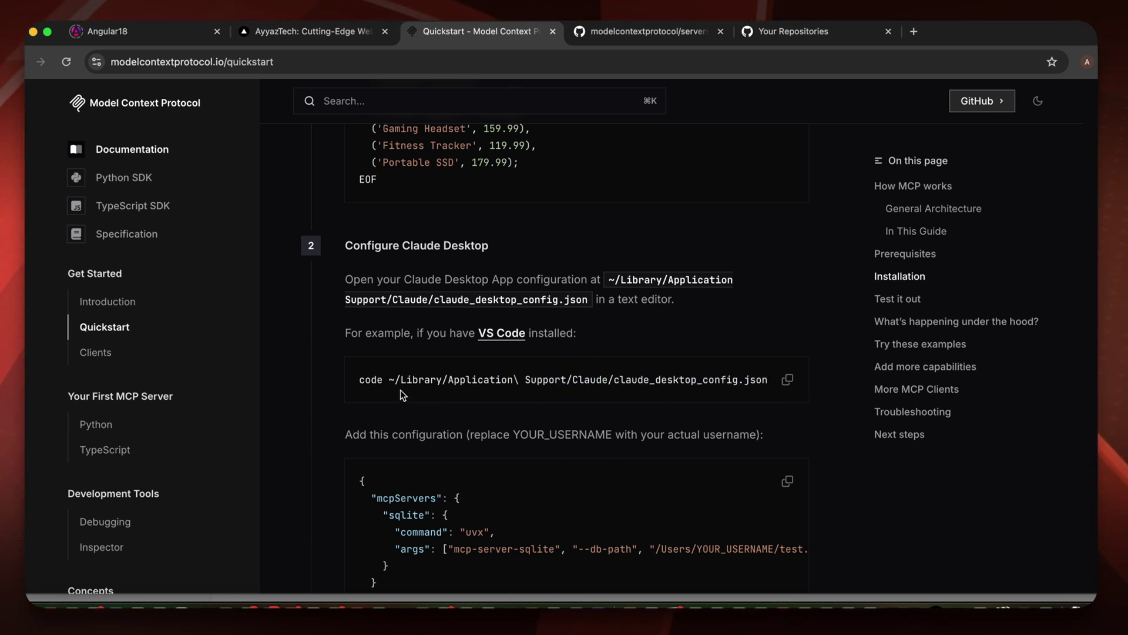
drag(389, 380, 767, 379)
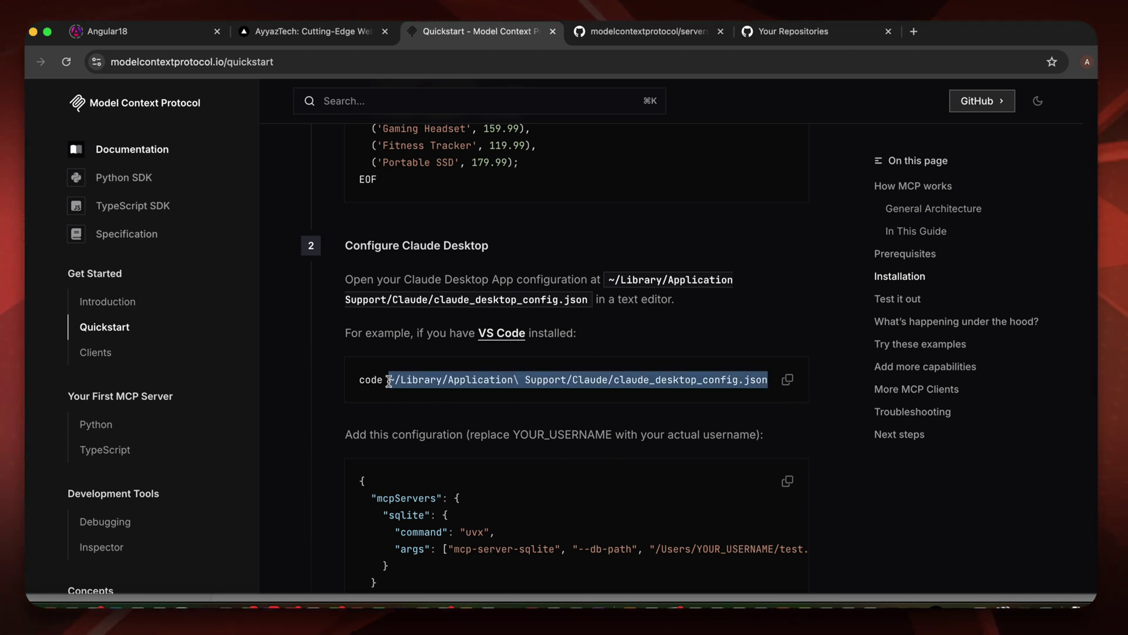
click(389, 381)
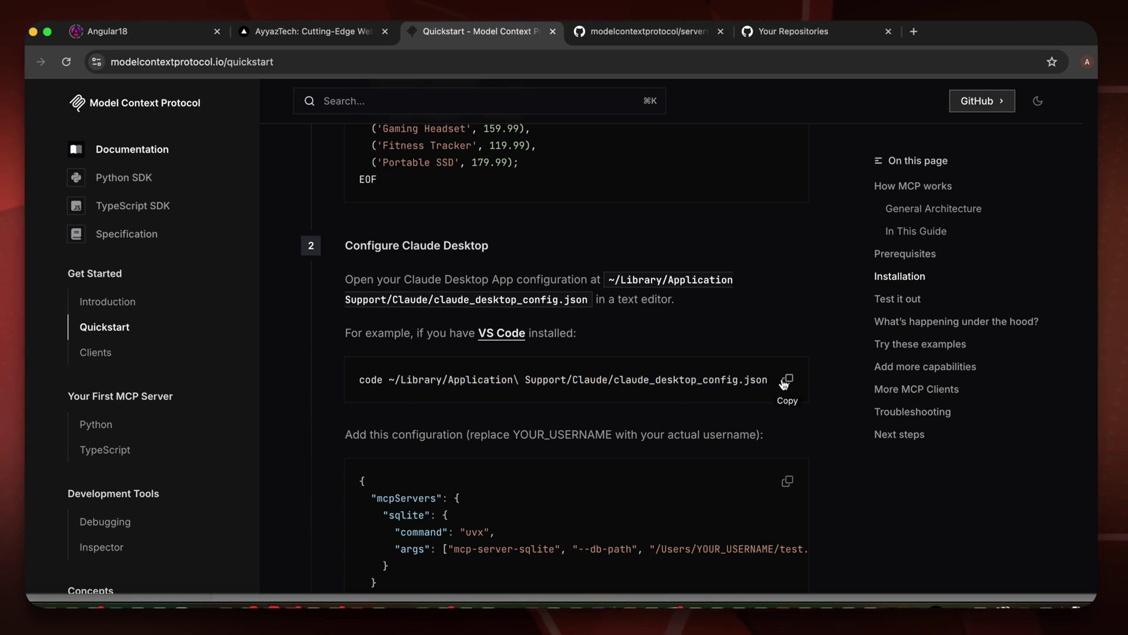
Paste the copied code command into Terminal, then begin clearing it
click(761, 605)
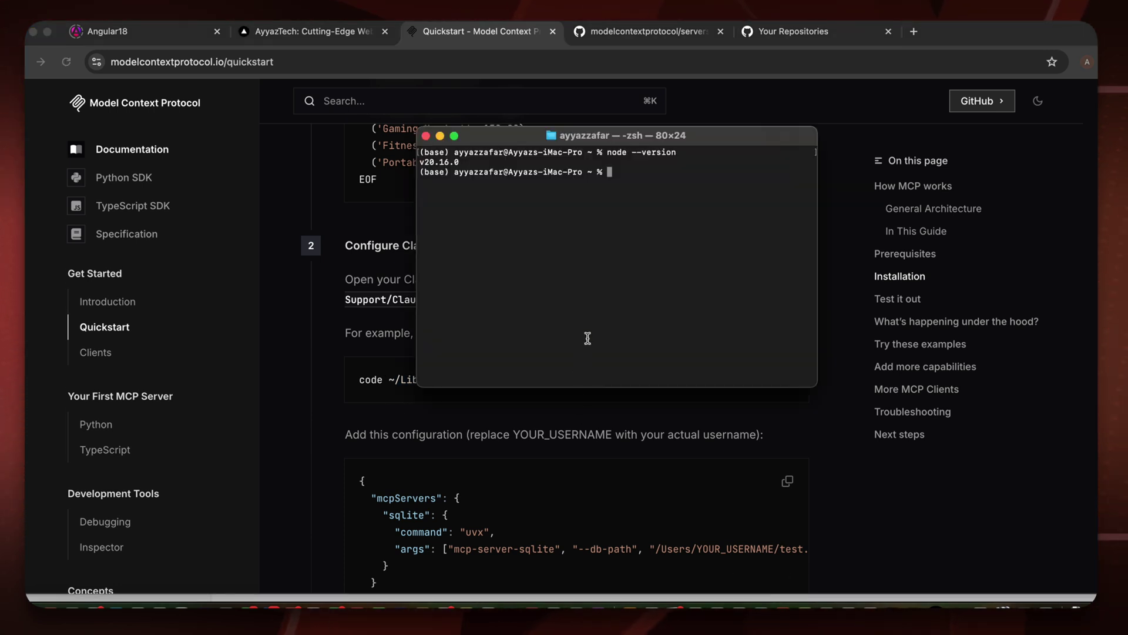
text(code ~/Library/Application\ Support/Claude/claude_desktop_config.json)
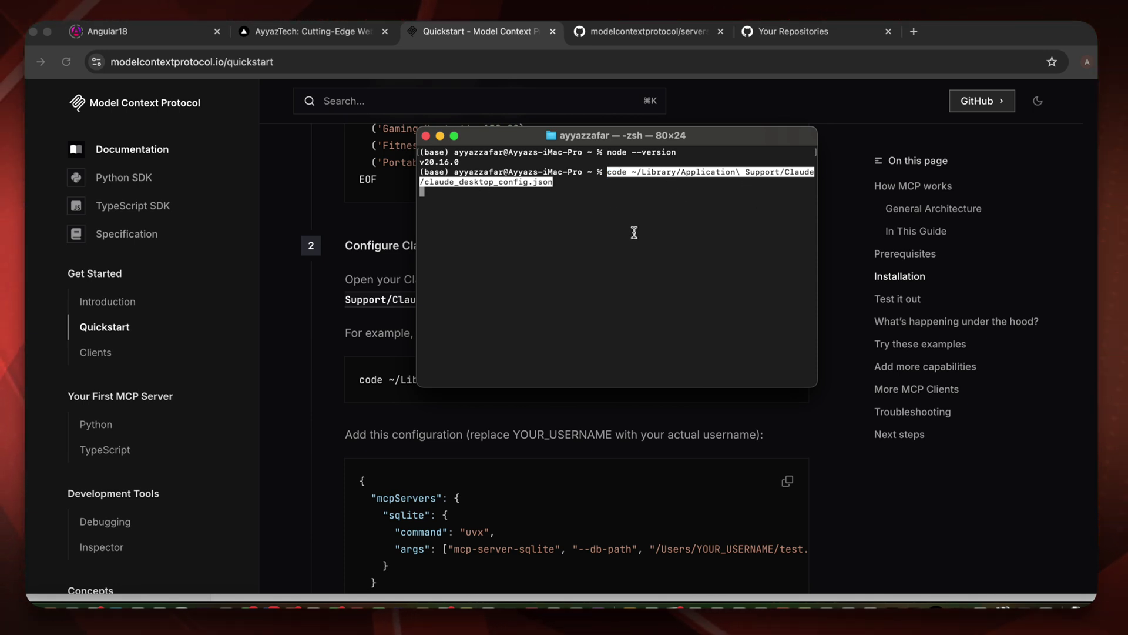
key(BackSpace)
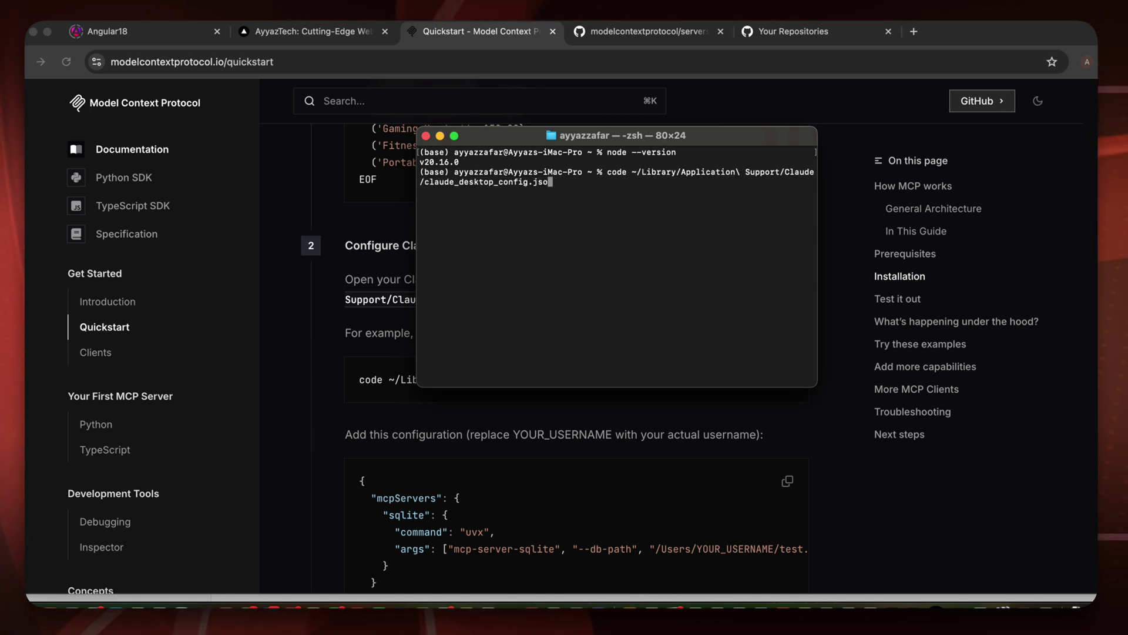
key(super+Tab)
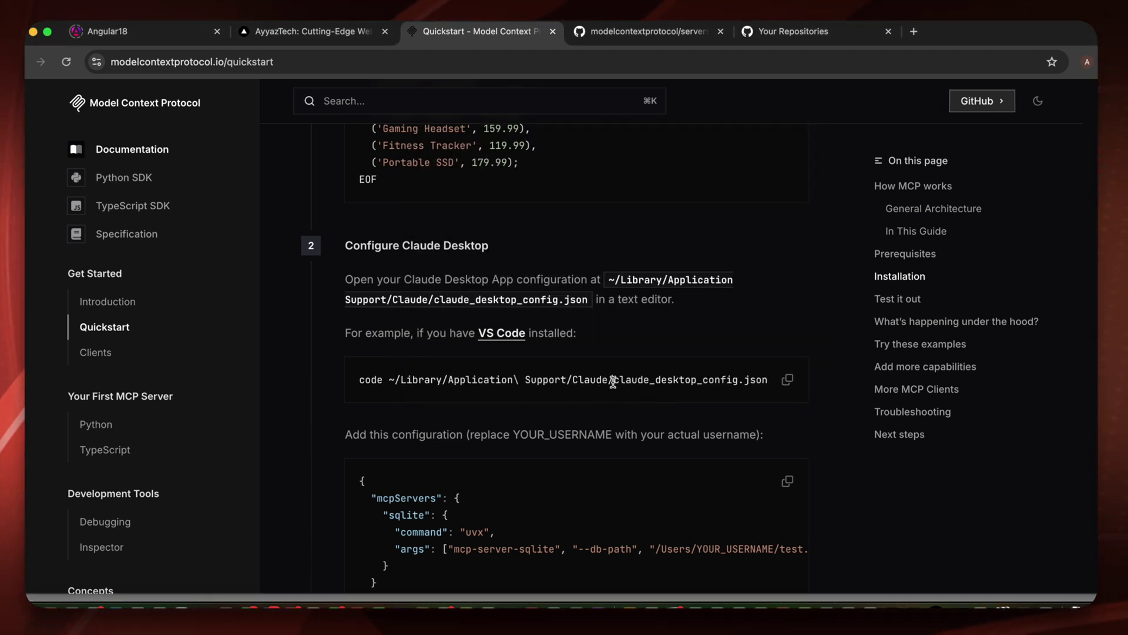
Run open ~/Library/Application\ Support/Claude/ to open the Claude folder in Finder
drag(613, 382, 438, 381)
key(super+c)
key(super+Tab)
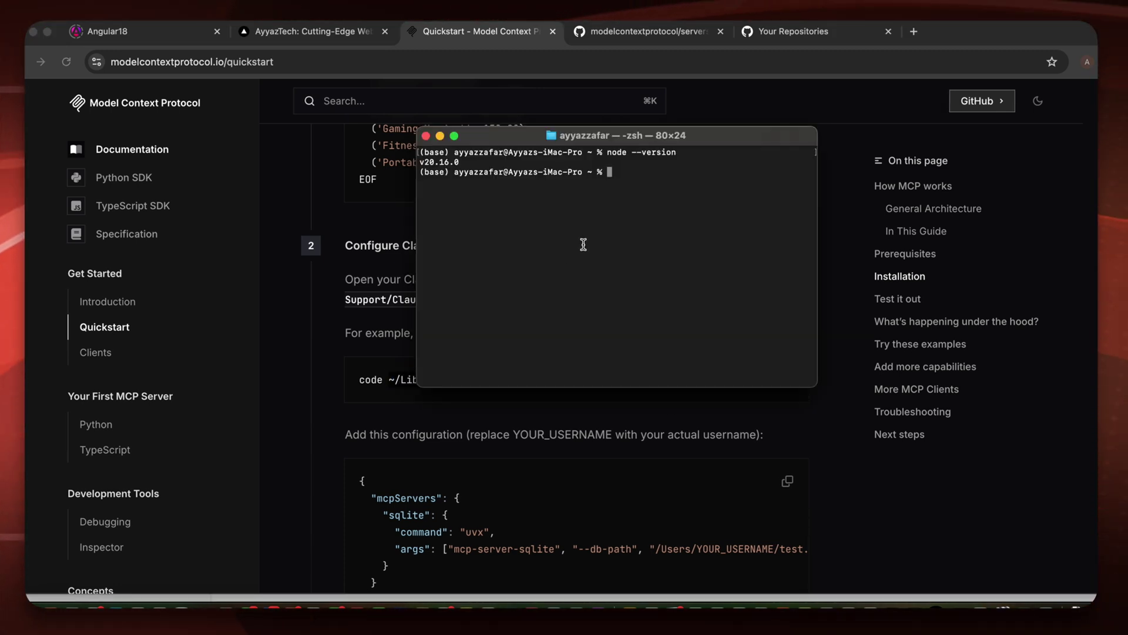
text(ope)
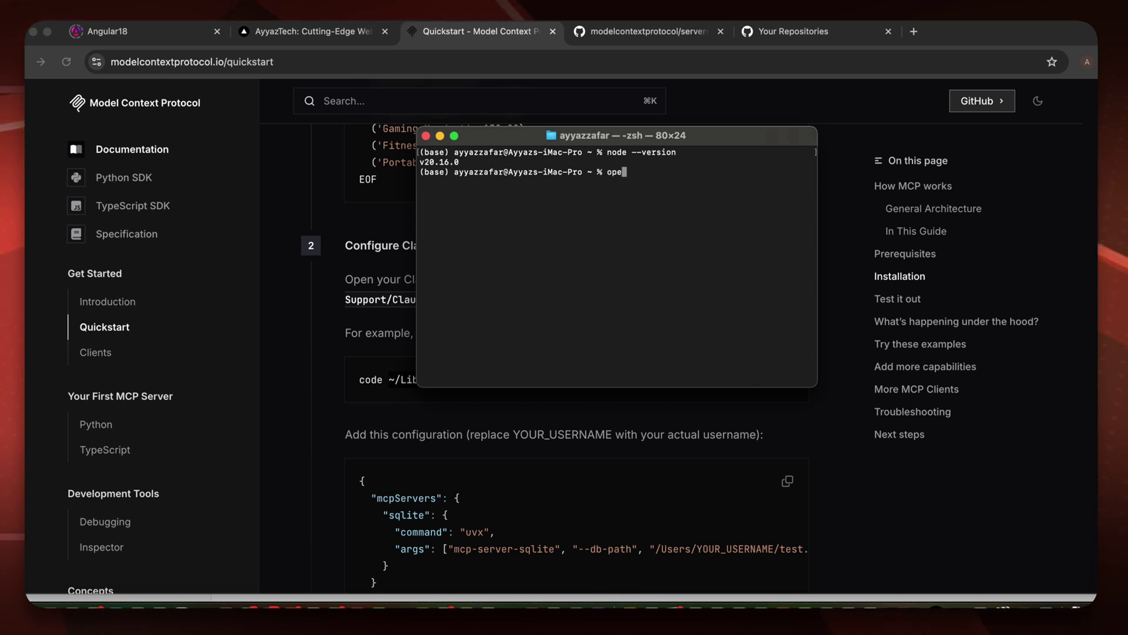
text(n ~/Library)
key(super+v)
key(Return)
Select claude_desktop_config.json in the Claude folder and leave Finder
click(566, 292)
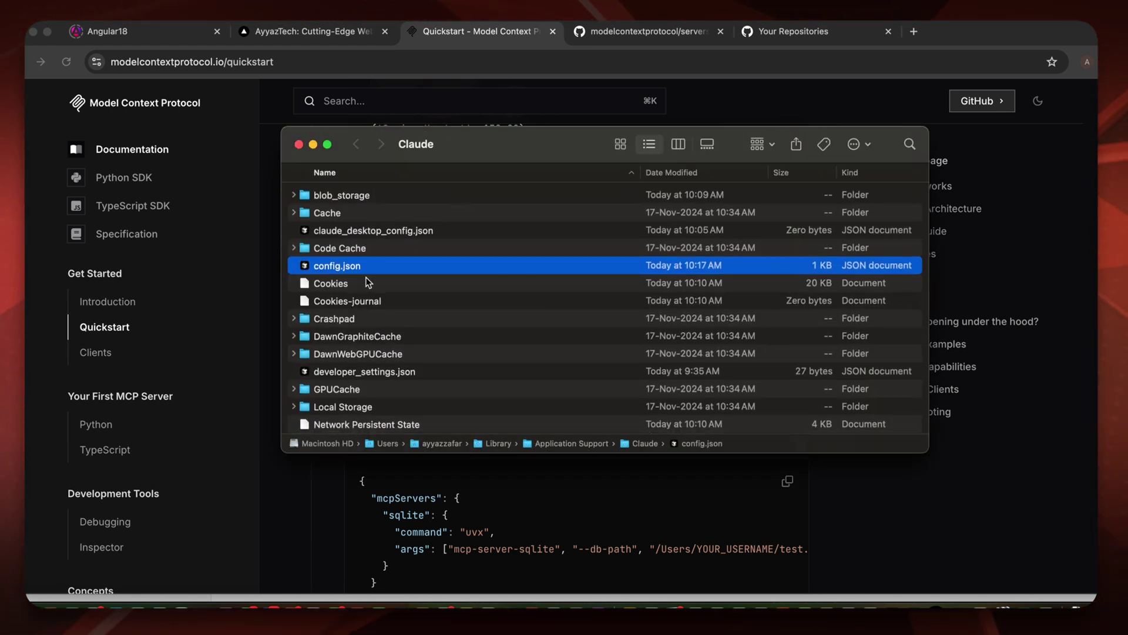
click(389, 231)
key(super+Tab)
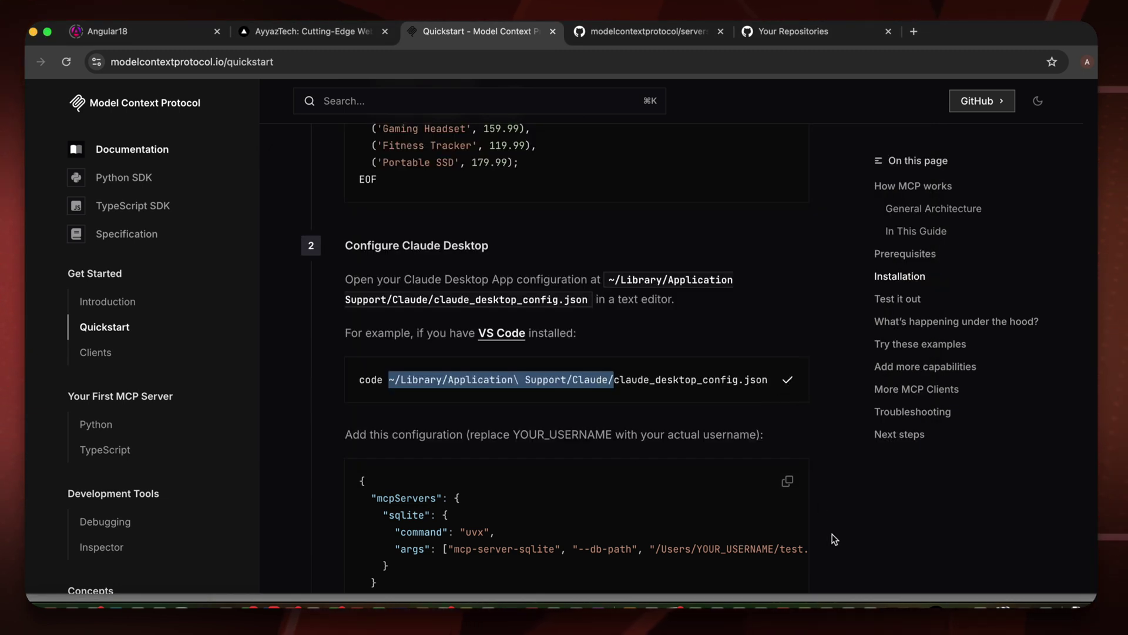
Try the code command in Terminal, then drag the config file into the editor with sidebar hidden
click(761, 608)
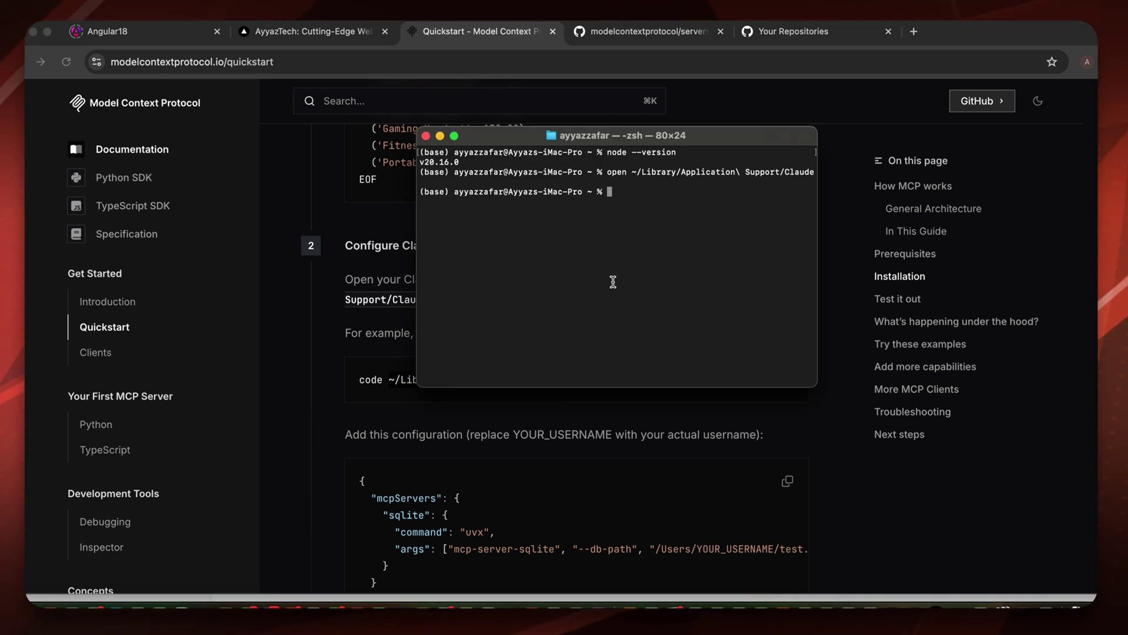
text(code ~/Library/Application\ Support/Claude/claude_desktop_config.json)
key(Return)
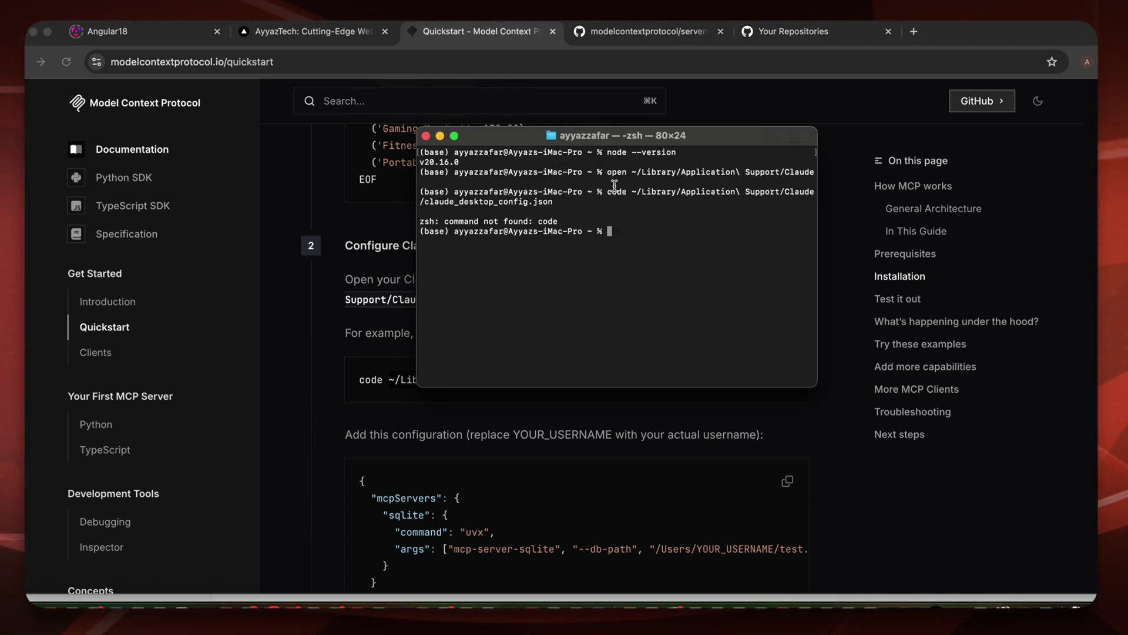
click(647, 290)
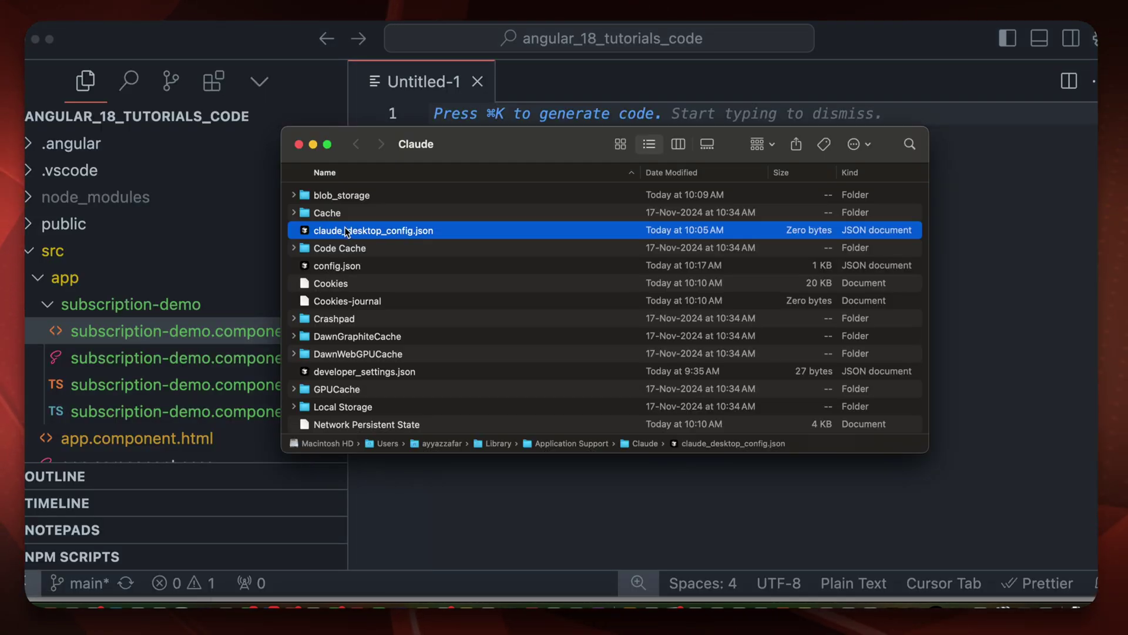
drag(345, 227, 981, 271)
key(super+b)
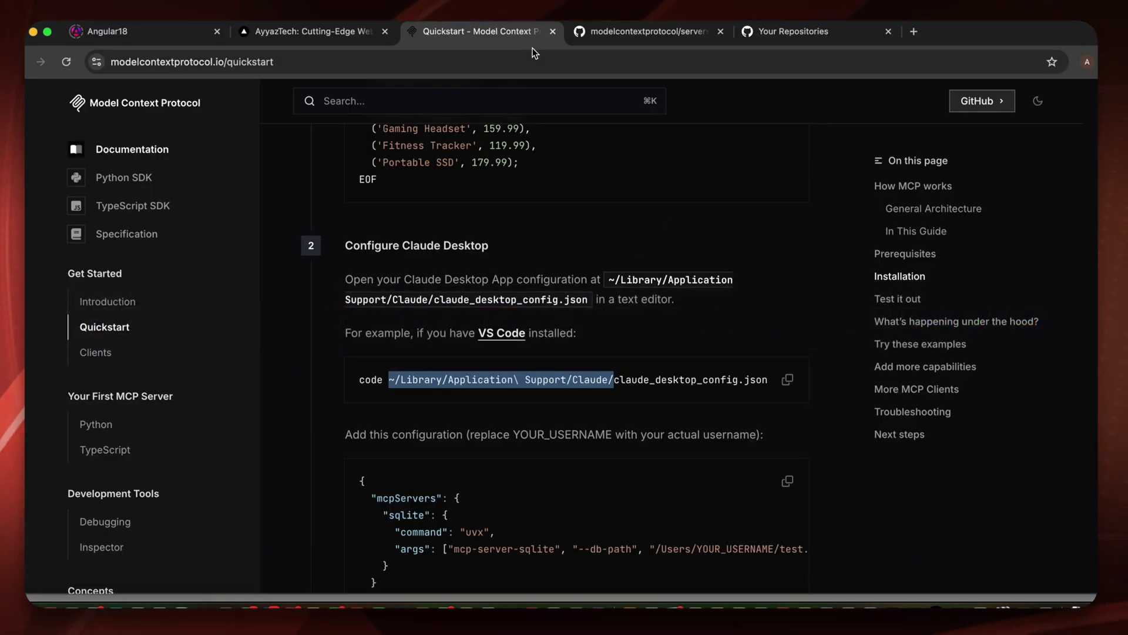
Open the brave-search server folder and copy its 'Usage with Claude Desktop' config snippet
click(623, 34)
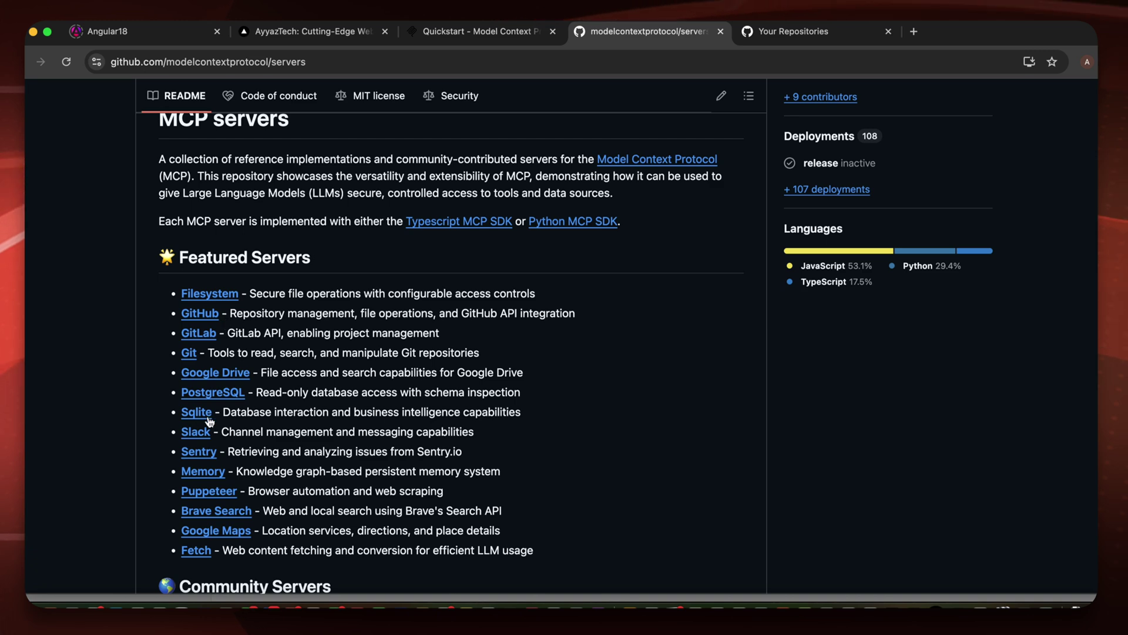
super+click(214, 510)
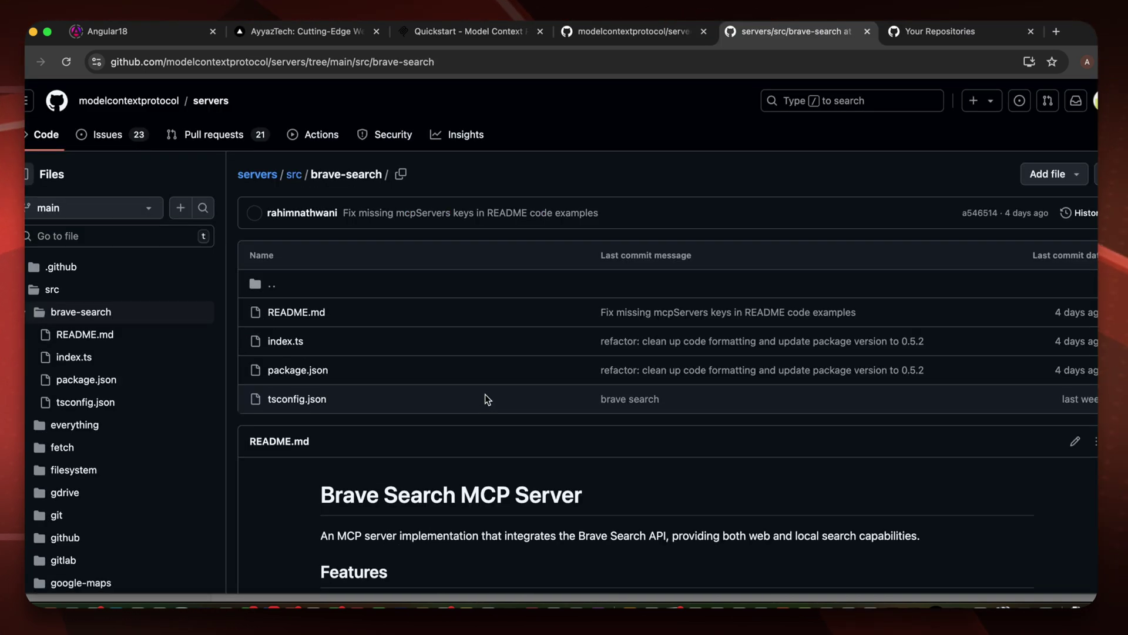
scroll(484, 394, down, 10)
scroll(485, 393, down, 5)
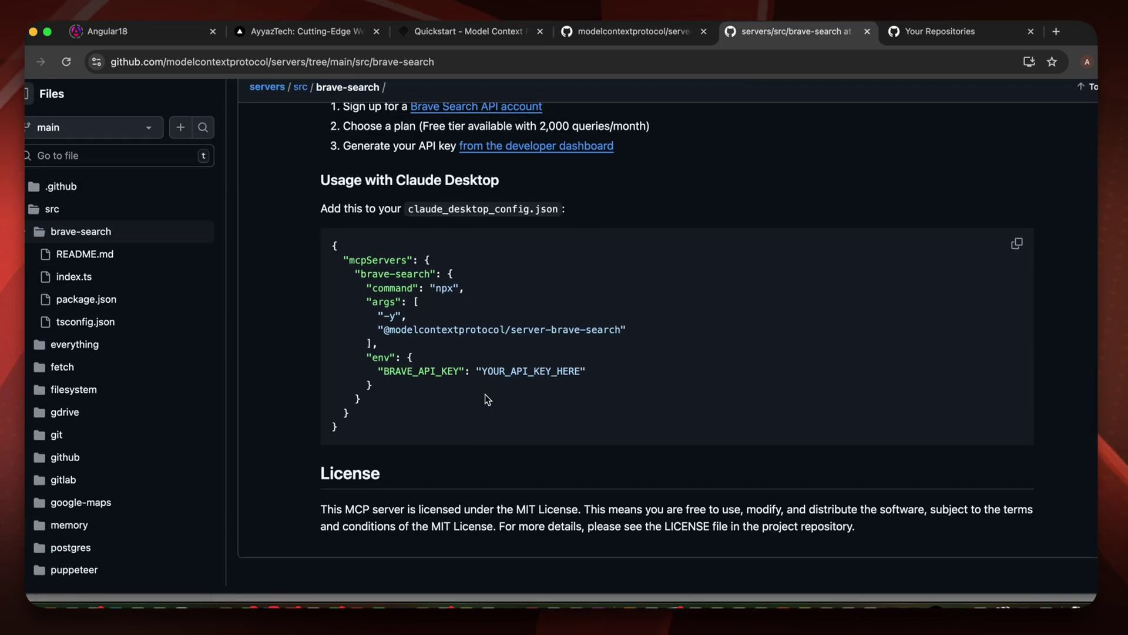
scroll(485, 393, up, 10)
scroll(485, 394, down, 8)
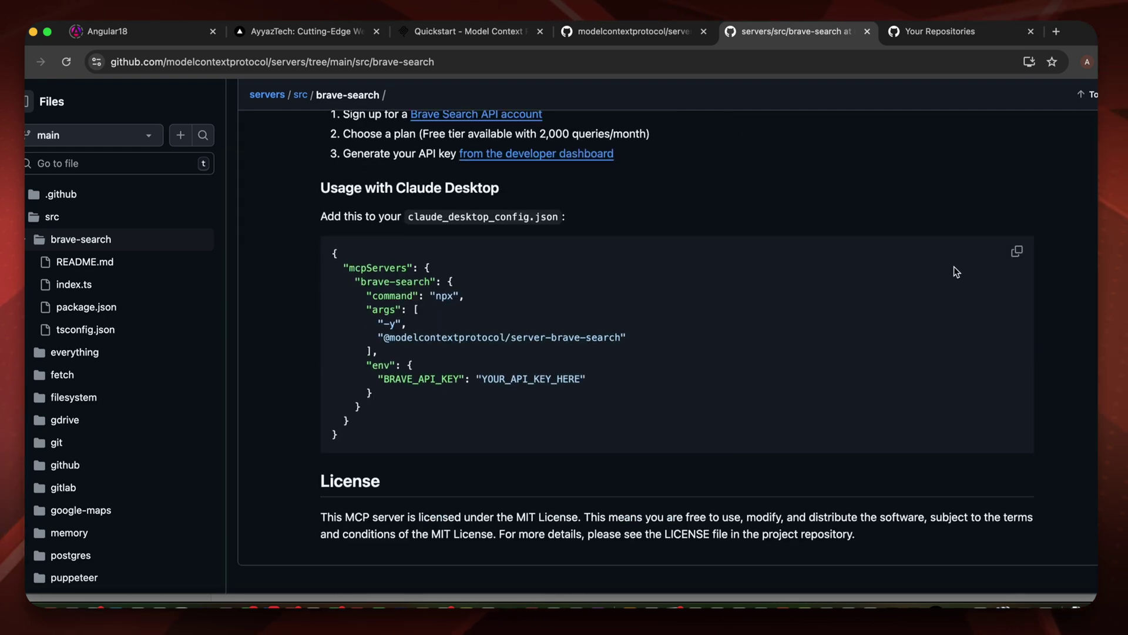
click(1018, 251)
key(super+Tab)
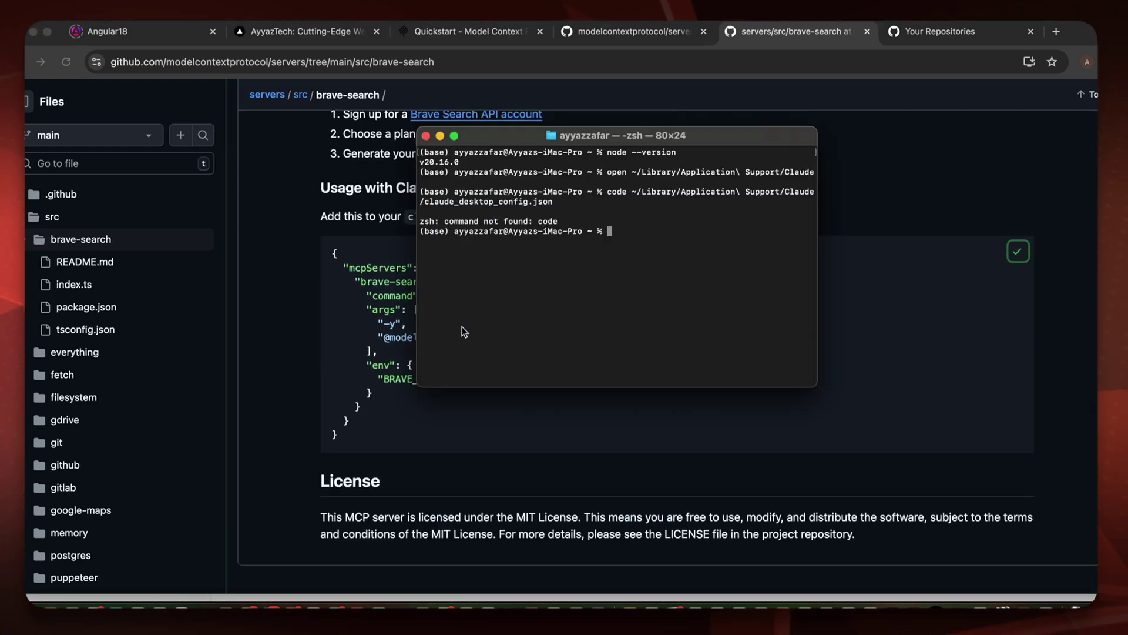
key(super+Tab)
key(super+Tab)
key(super+Tab)
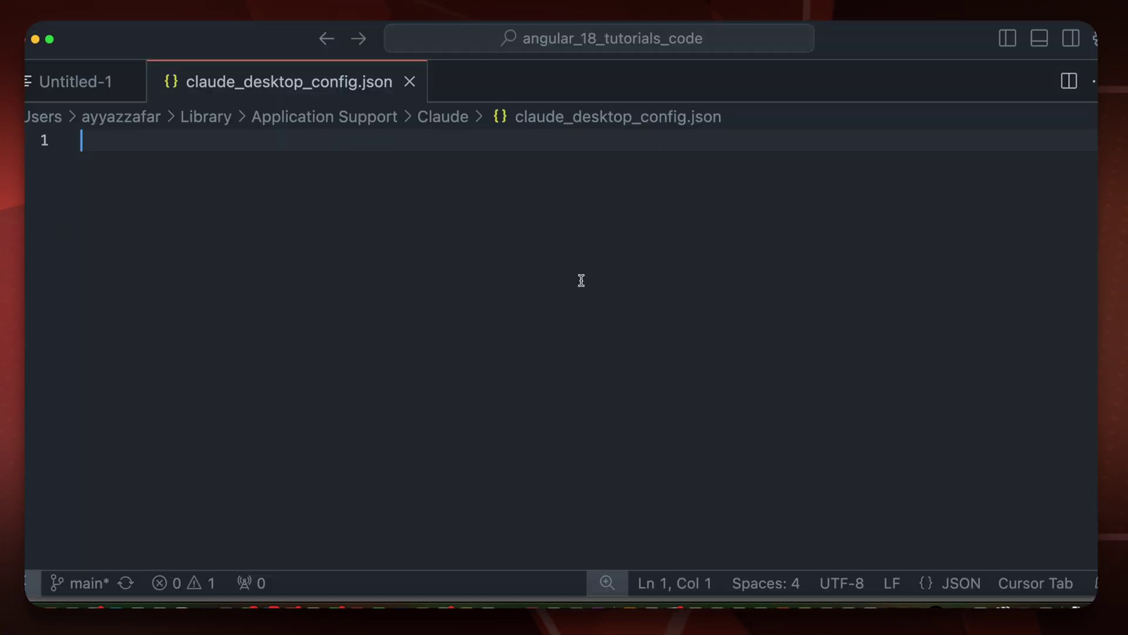
Paste the brave-search mcpServers snippet and review its block and YOUR_API_KEY_HERE placeholder
key(super+v)
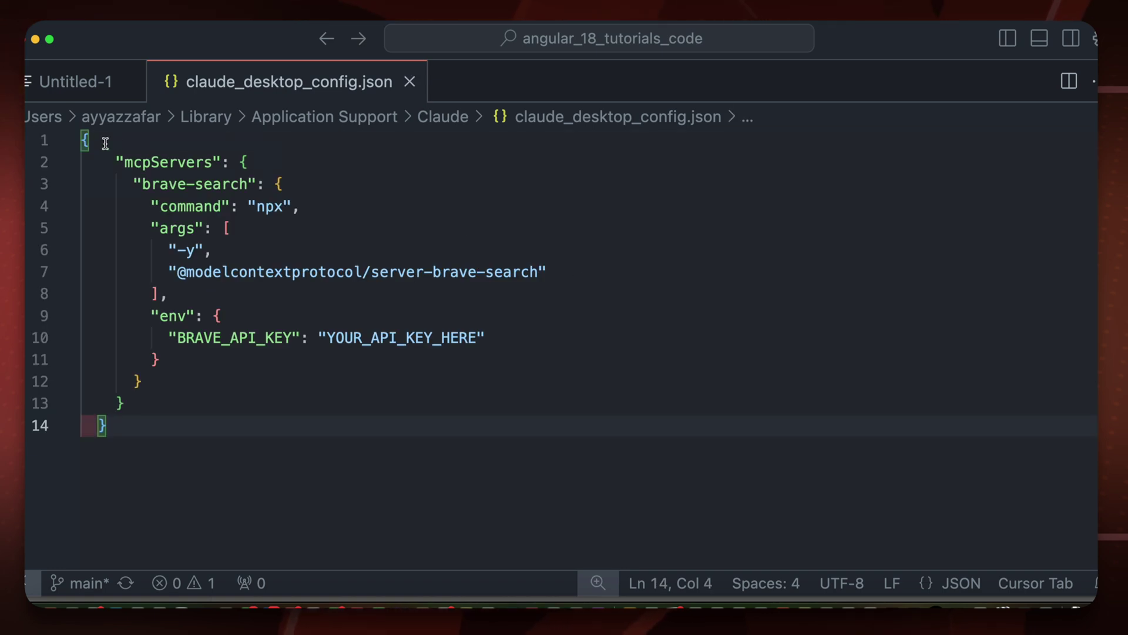
click(159, 162)
double_click(160, 161)
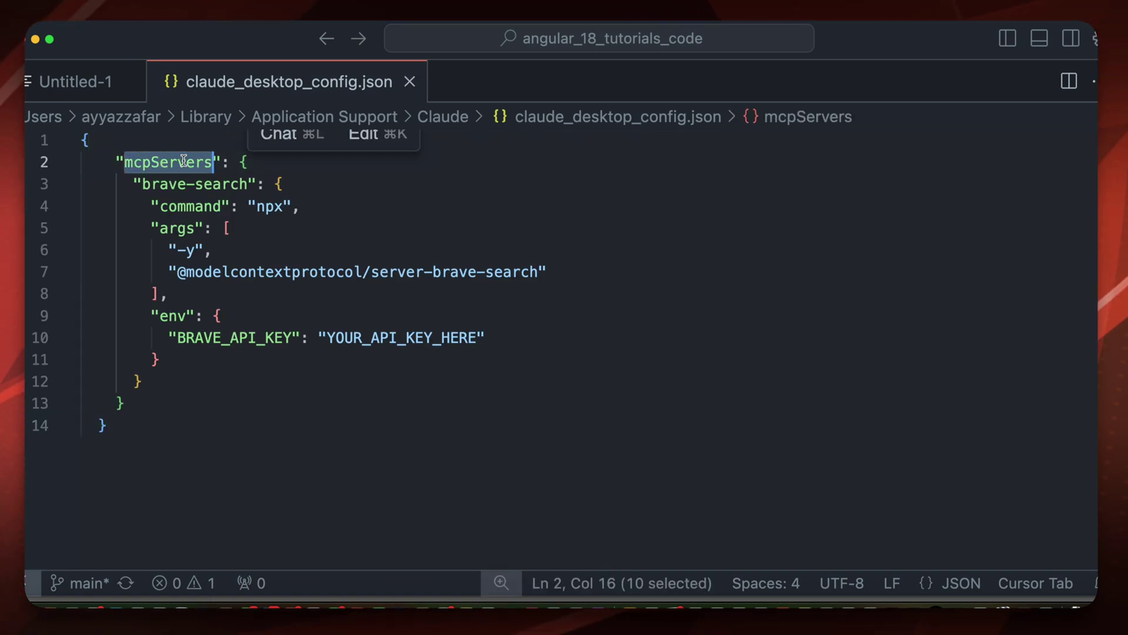
click(247, 162)
drag(125, 177, 303, 387)
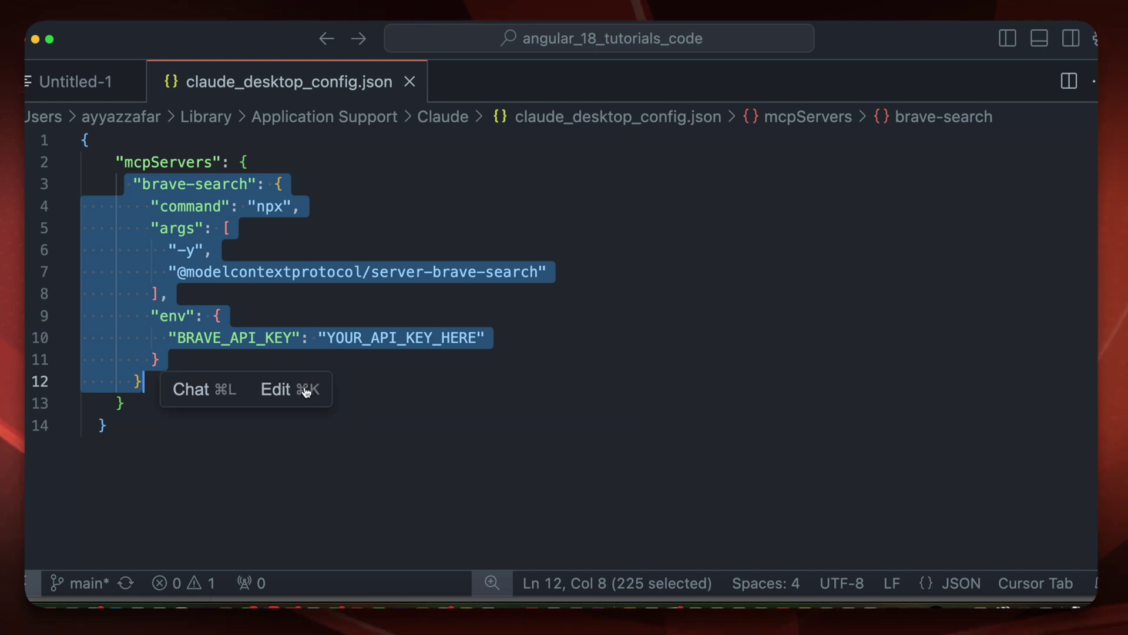
click(403, 326)
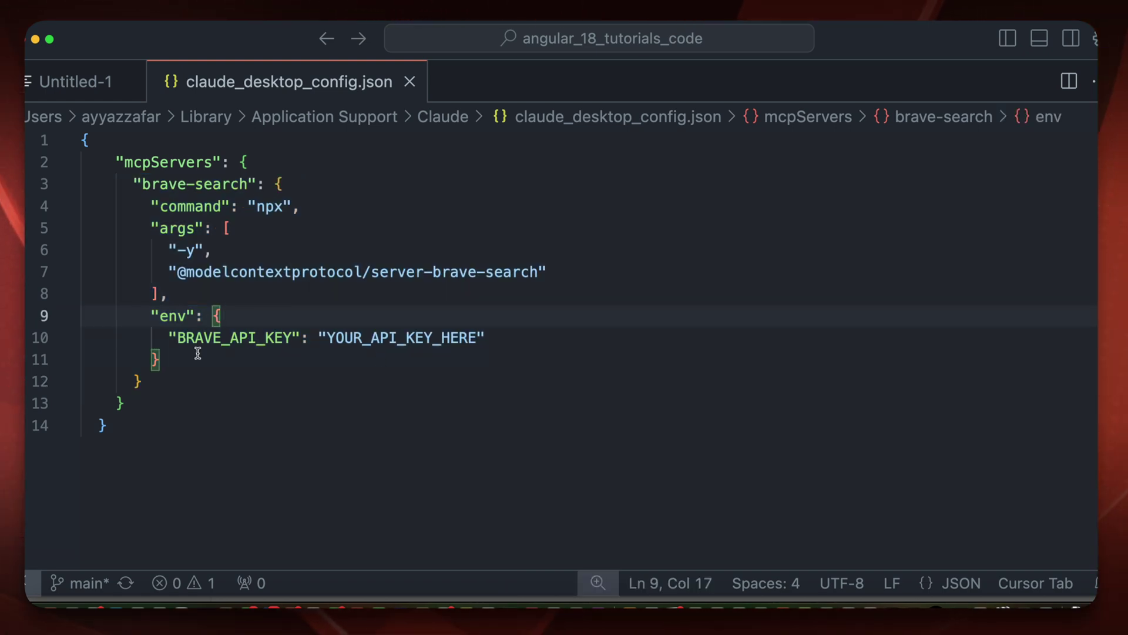
double_click(367, 337)
click(396, 306)
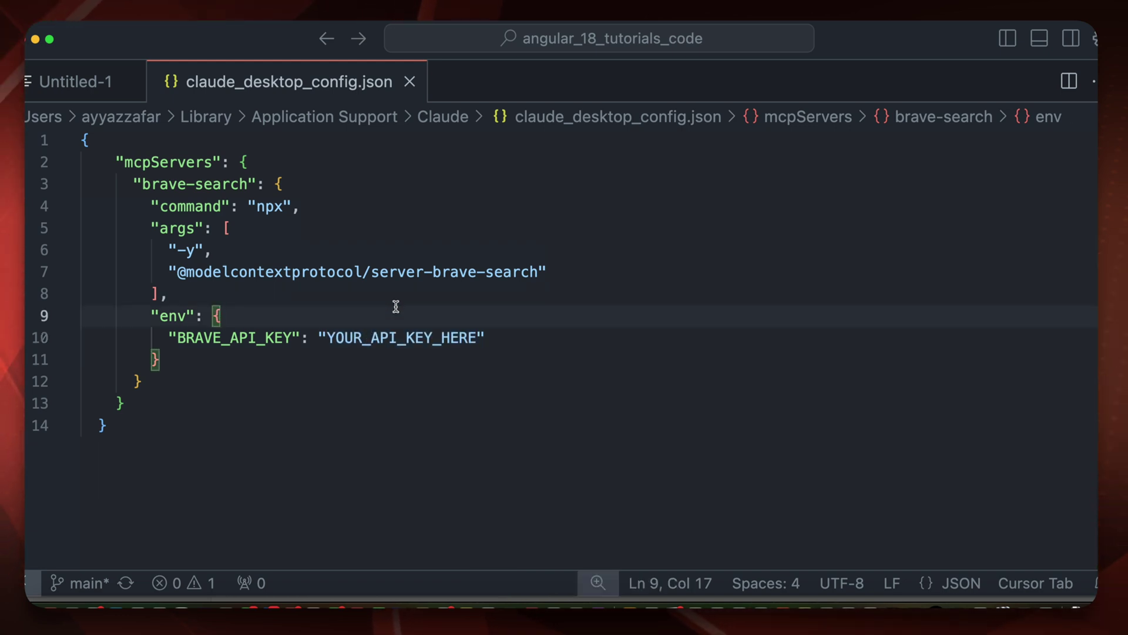
key(super+Tab)
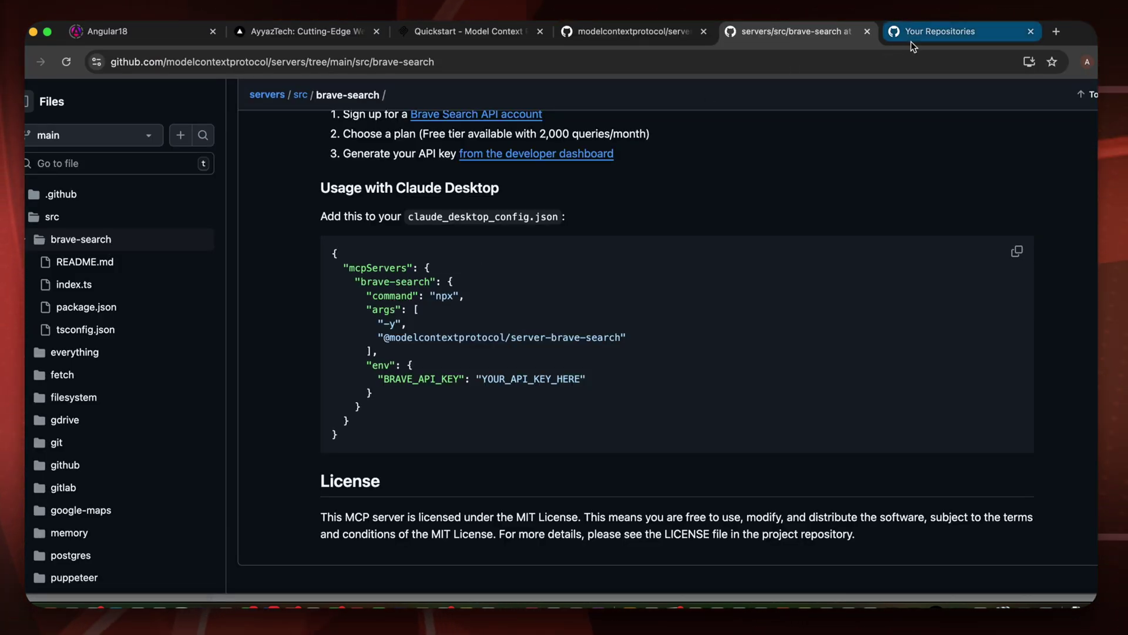
Add a new free-plan Brave Search API key named 'test' on the API Keys page
key(super+grave)
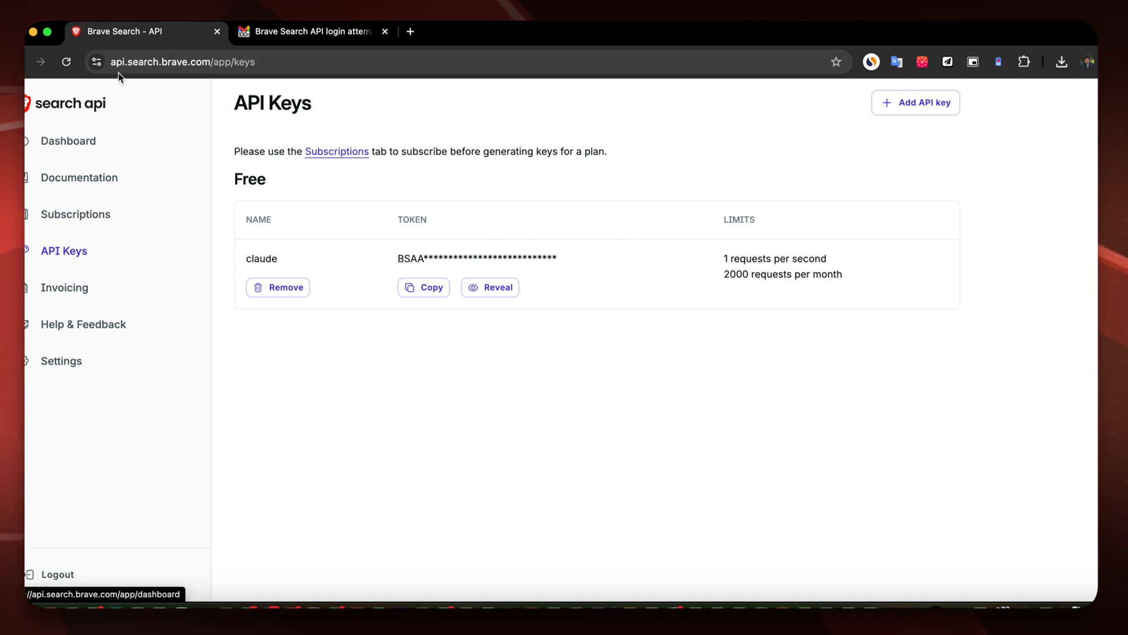
drag(112, 62, 317, 69)
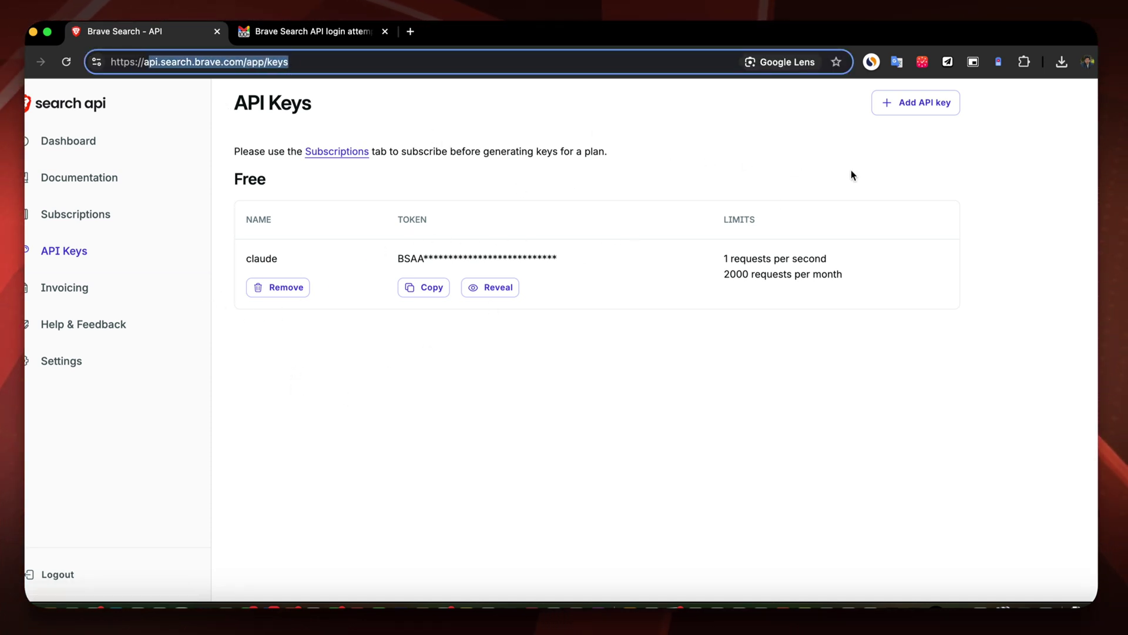
click(915, 153)
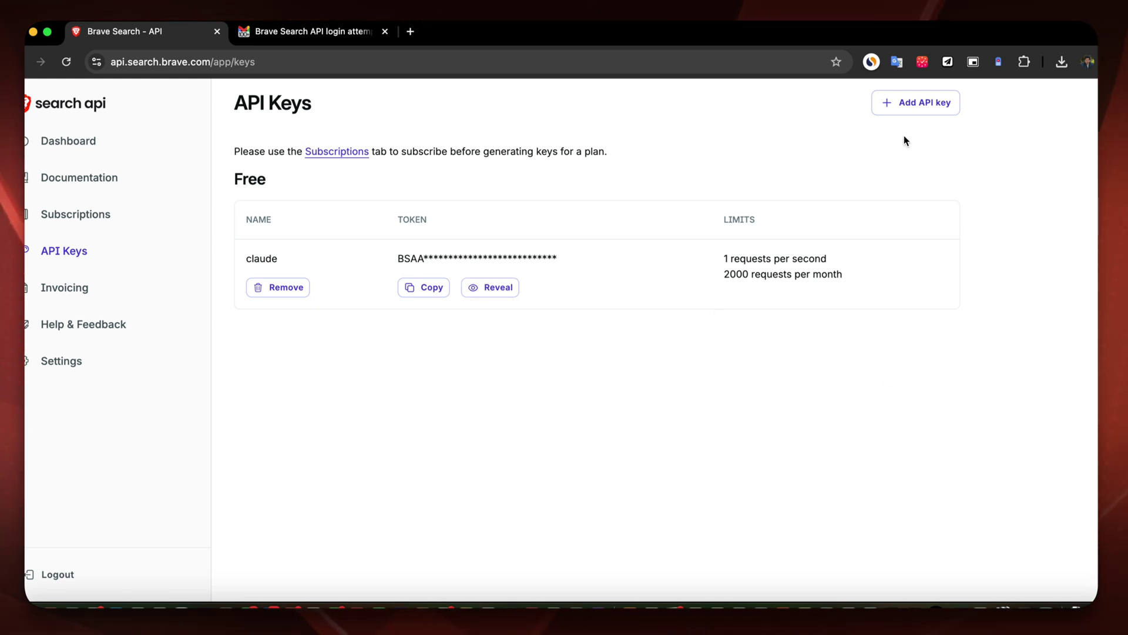
click(906, 103)
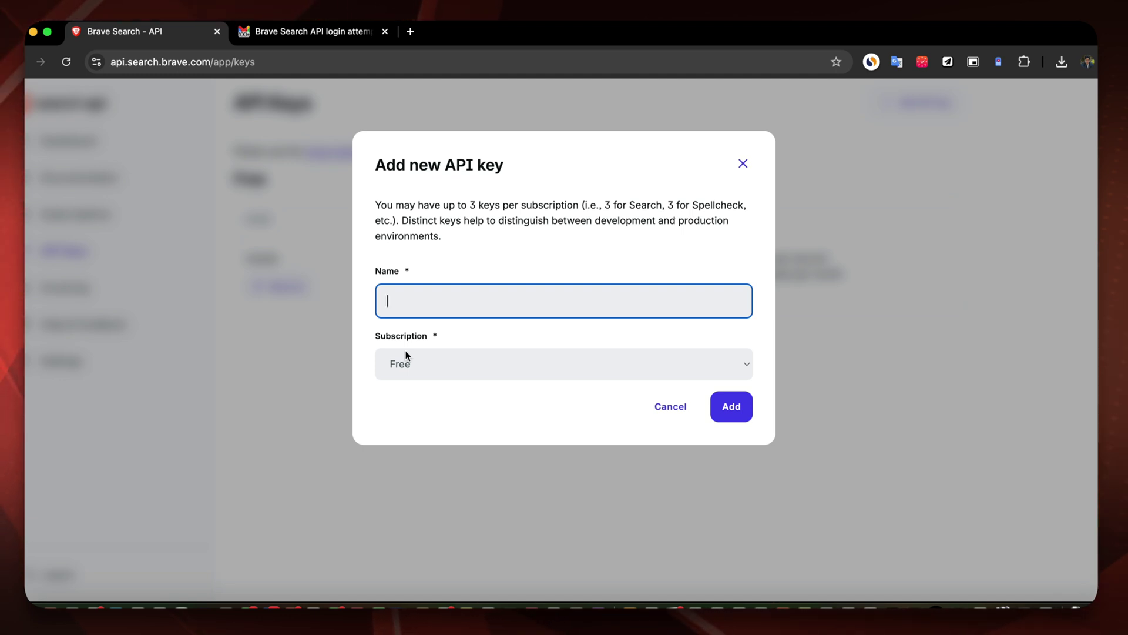
text(test)
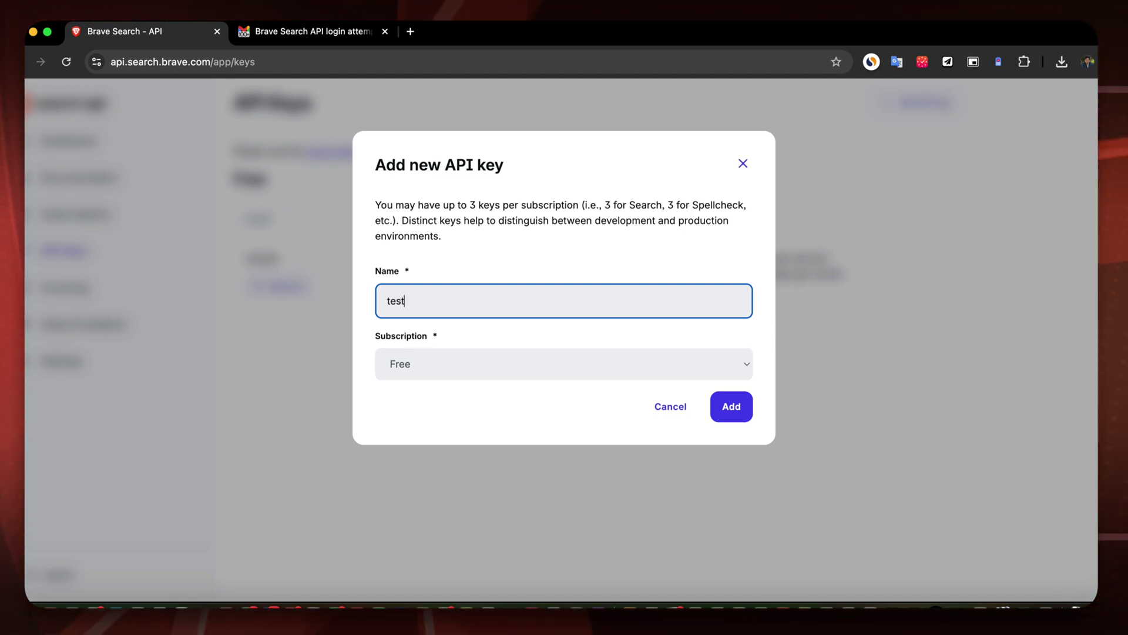
click(731, 406)
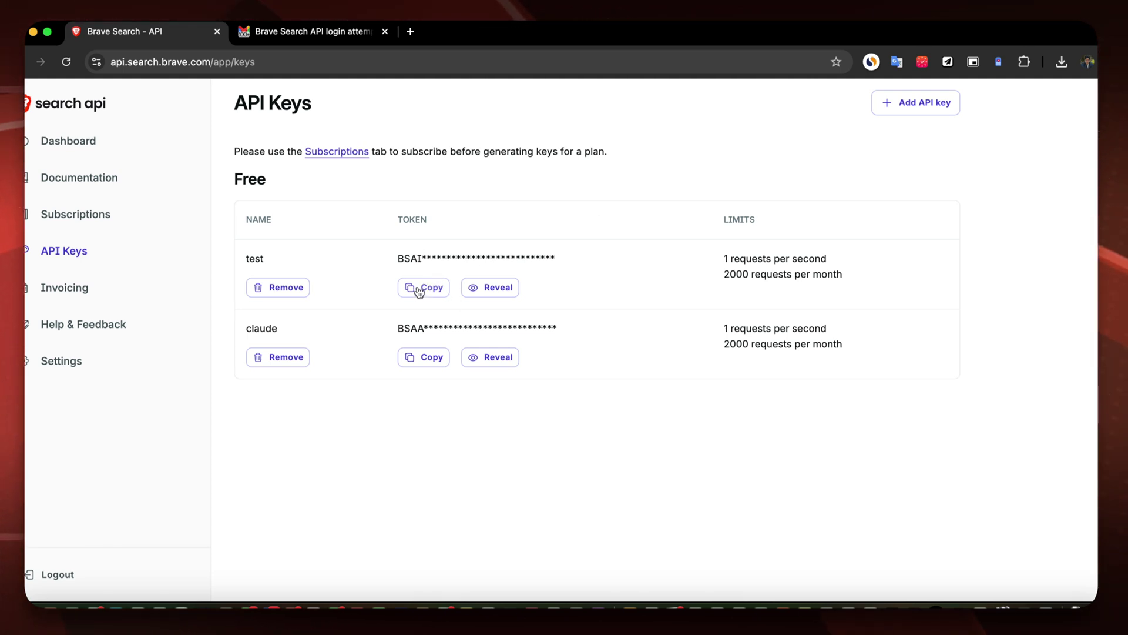
key(super+Tab)
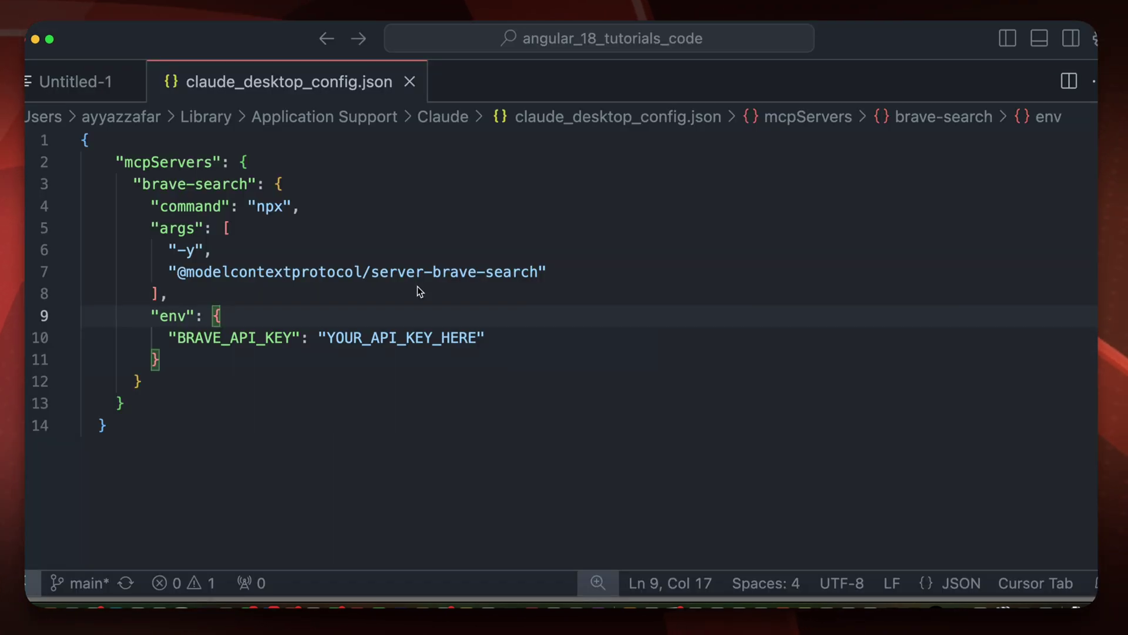
Paste the new Brave API key over YOUR_API_KEY_HERE and relaunch Claude Desktop
double_click(433, 336)
key(super+v)
click(418, 401)
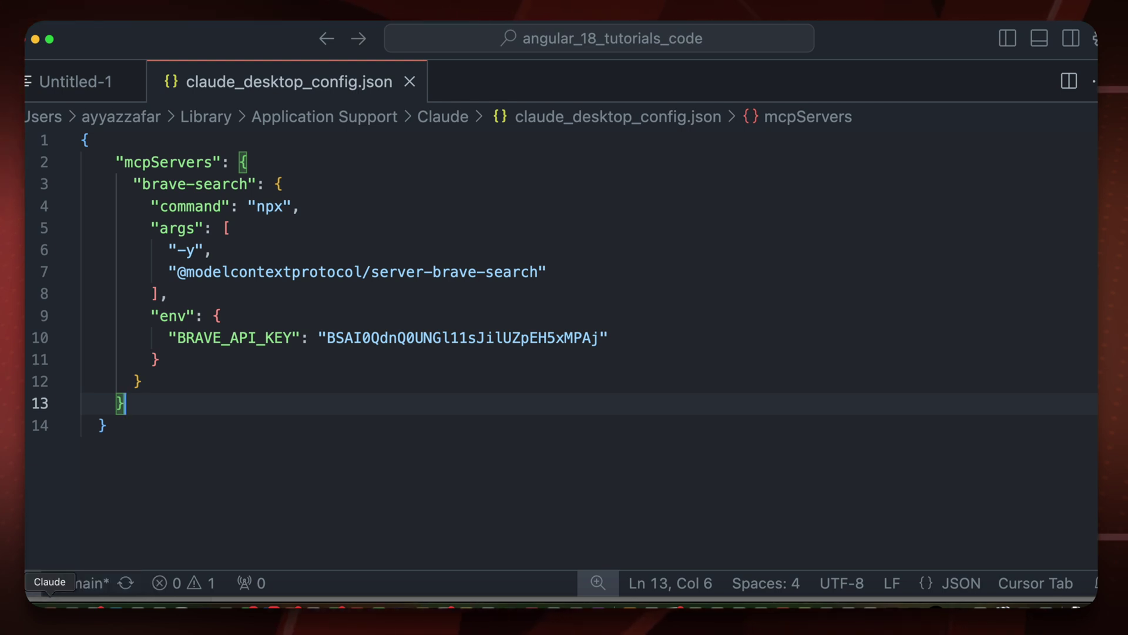
click(50, 605)
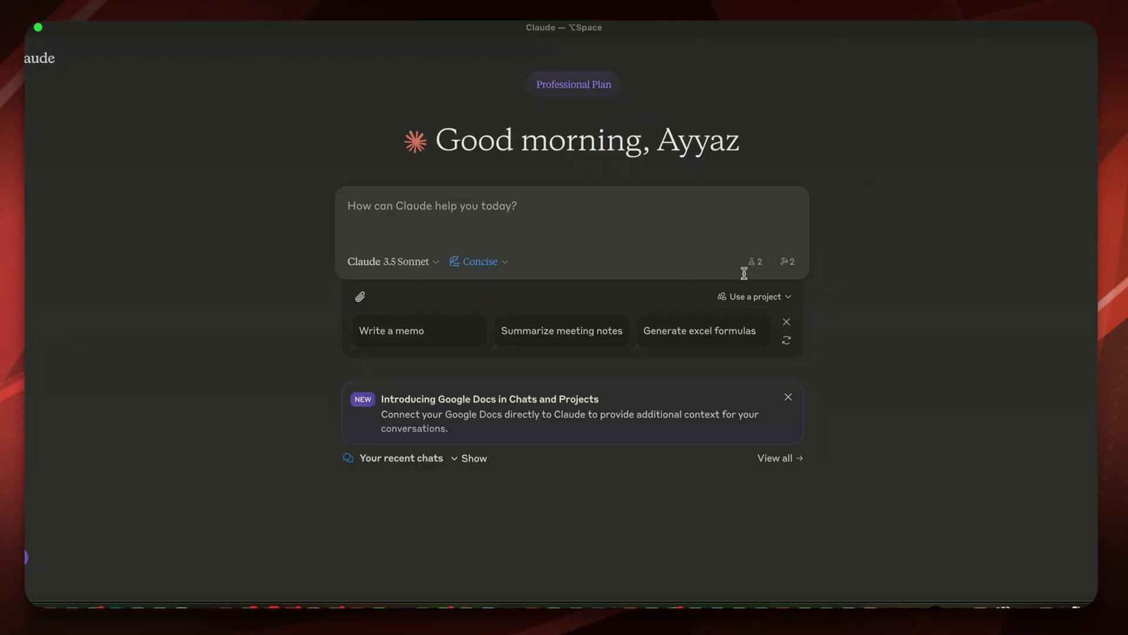
Review the Available MCP Tools list showing brave_local_search and brave_web_search
click(786, 263)
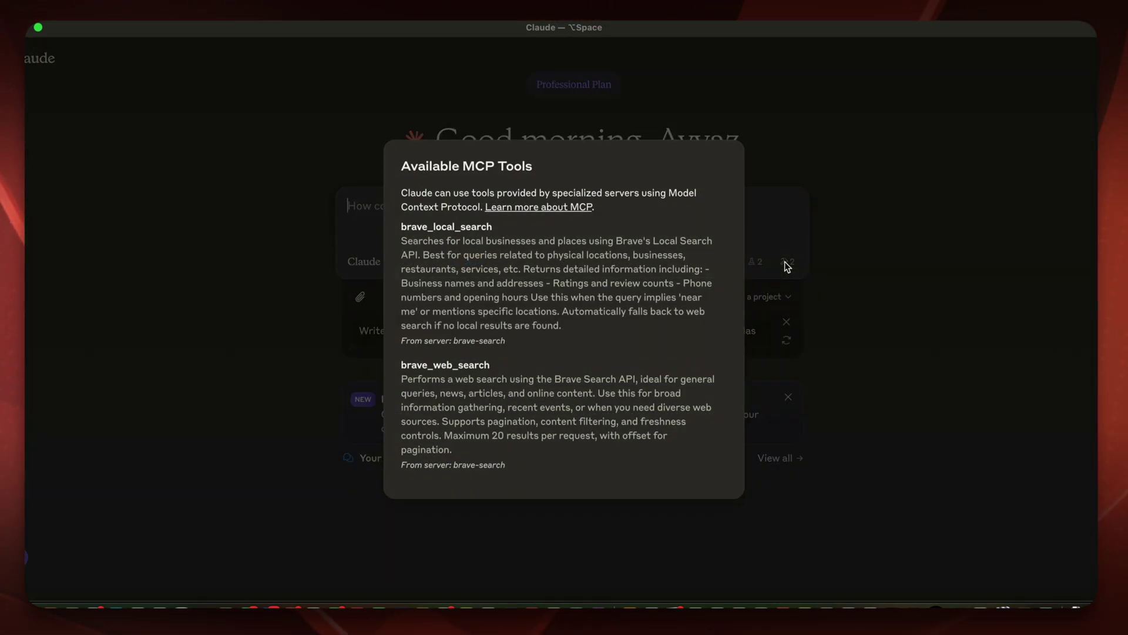
click(258, 398)
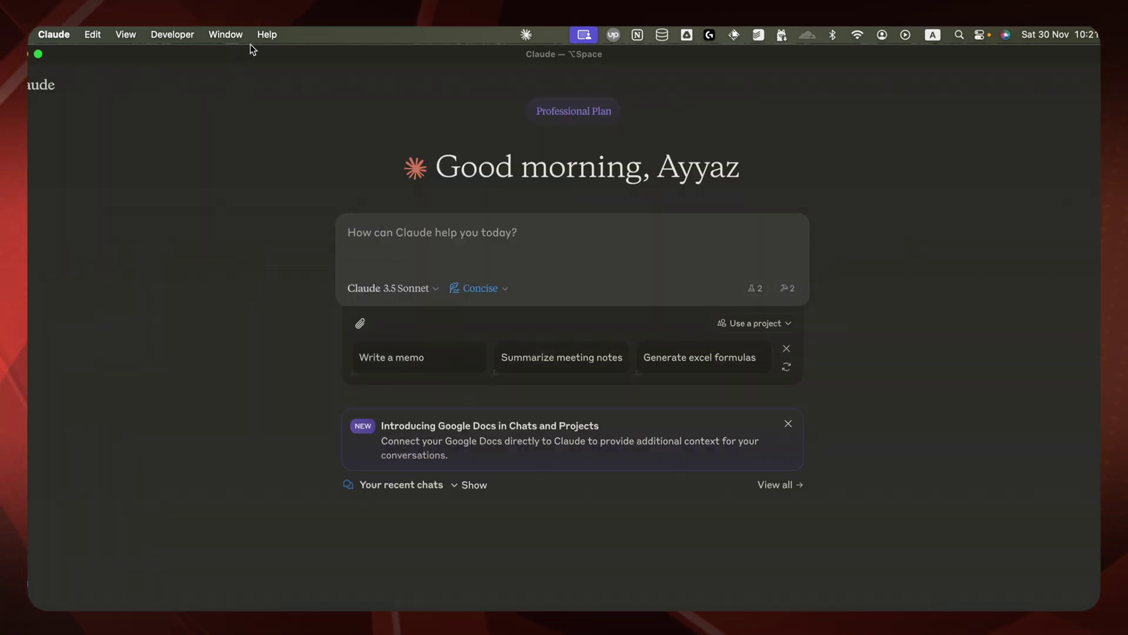
click(172, 34)
click(194, 34)
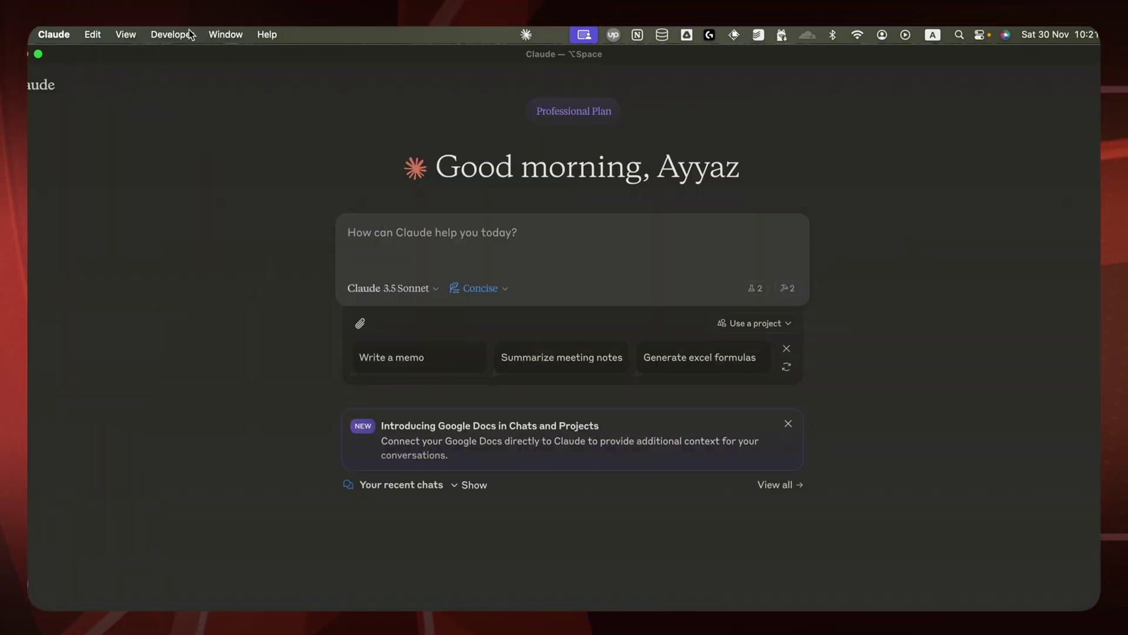
Browse the Claude and Developer menus, ending on the Developer menu to find the MCP log
click(53, 35)
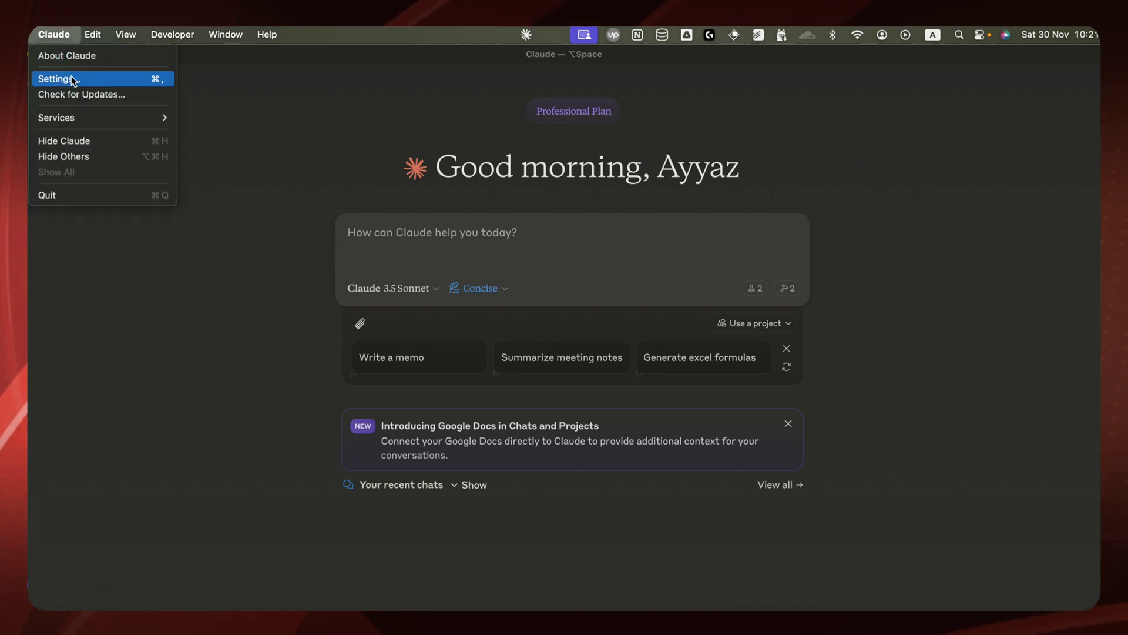
click(73, 79)
click(169, 30)
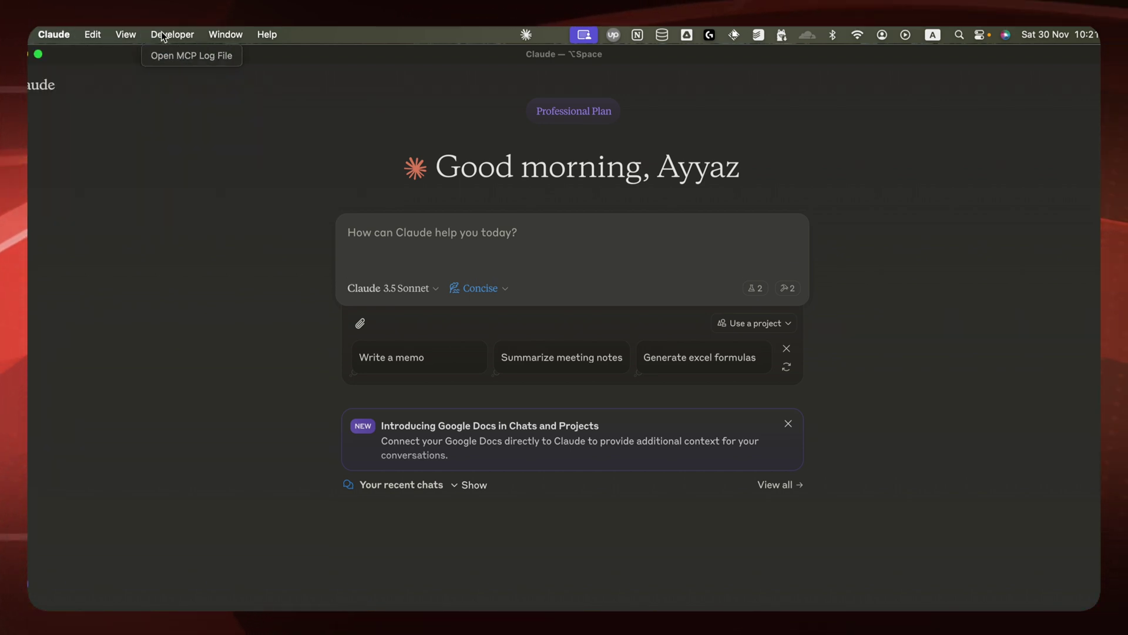
click(167, 28)
click(164, 28)
click(164, 28)
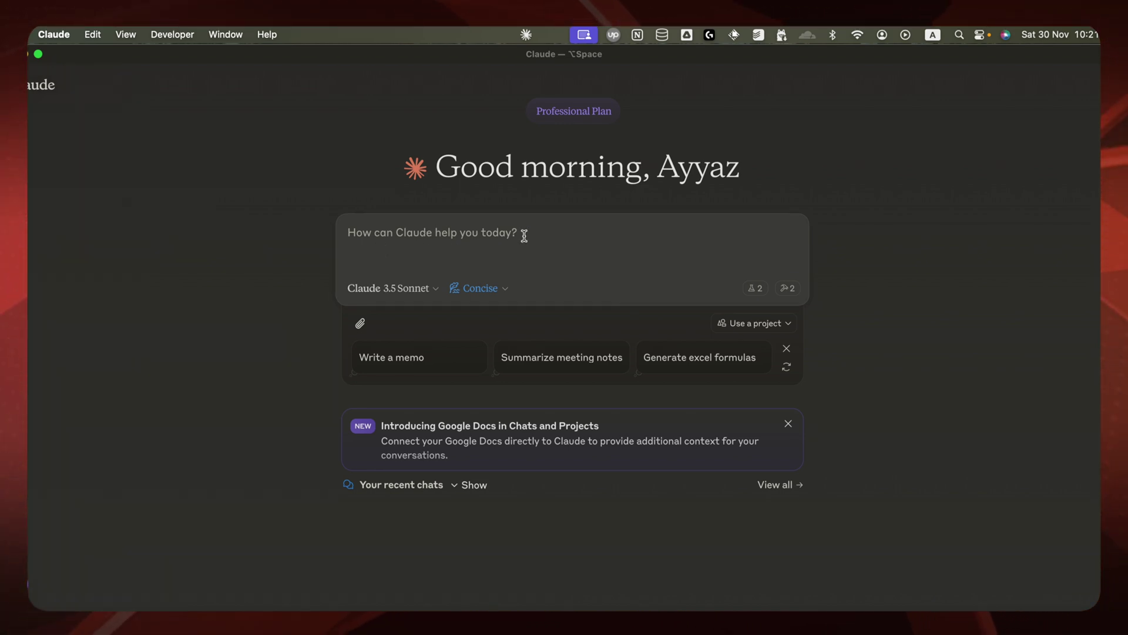
click(168, 35)
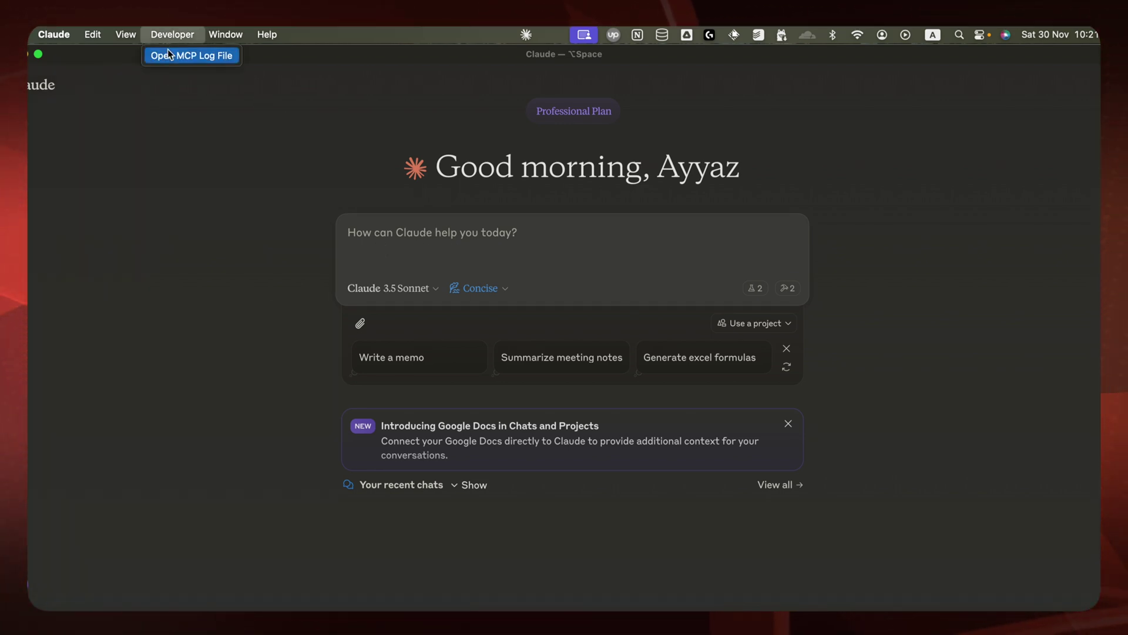
Check mcp.log for brave-search's connection, then review its npx command and API key in Developer settings
click(171, 56)
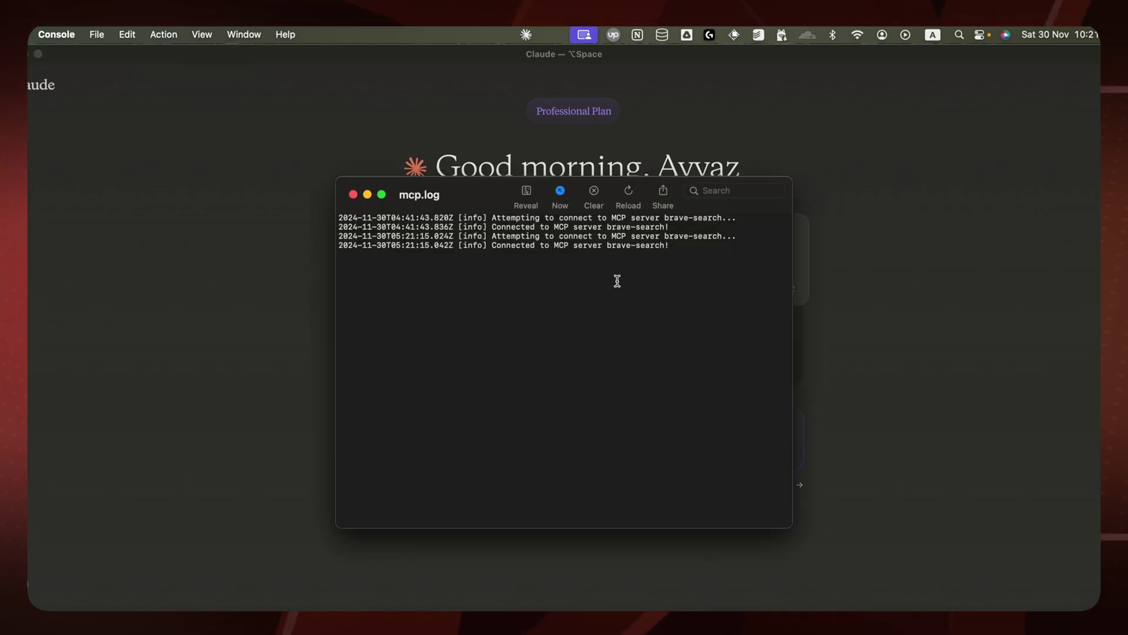
click(68, 115)
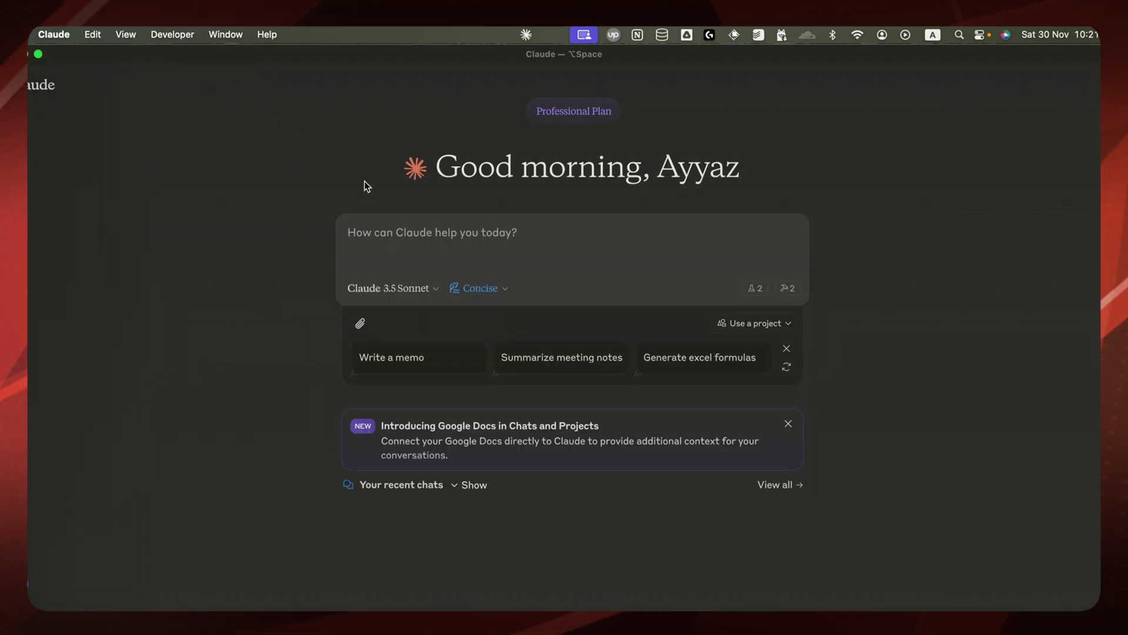
click(59, 37)
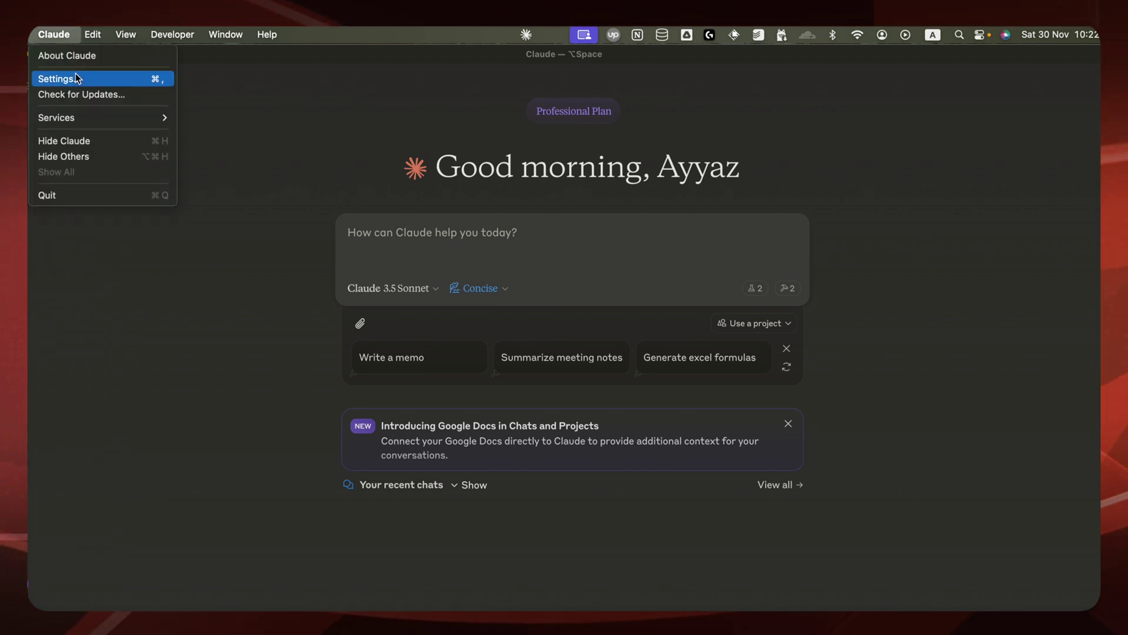
click(71, 79)
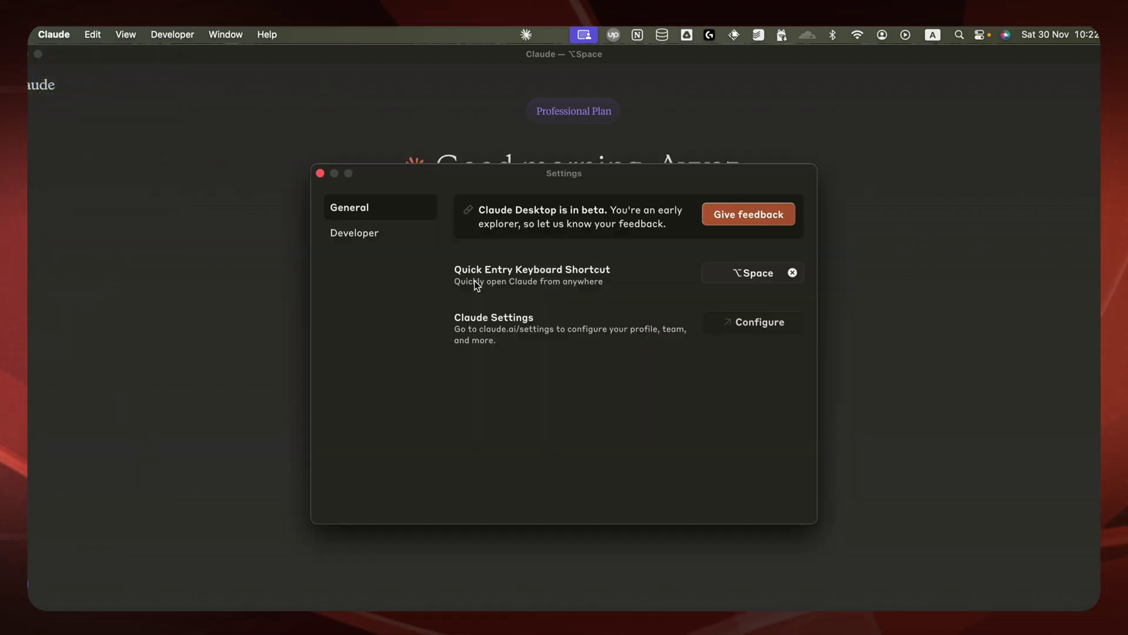
click(361, 233)
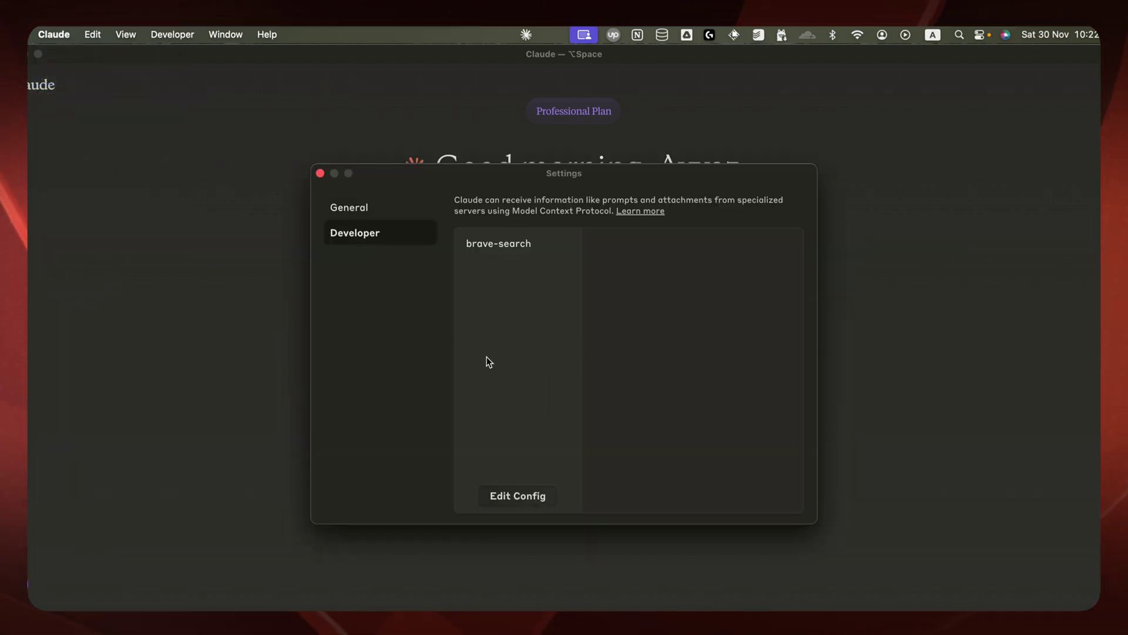
click(509, 250)
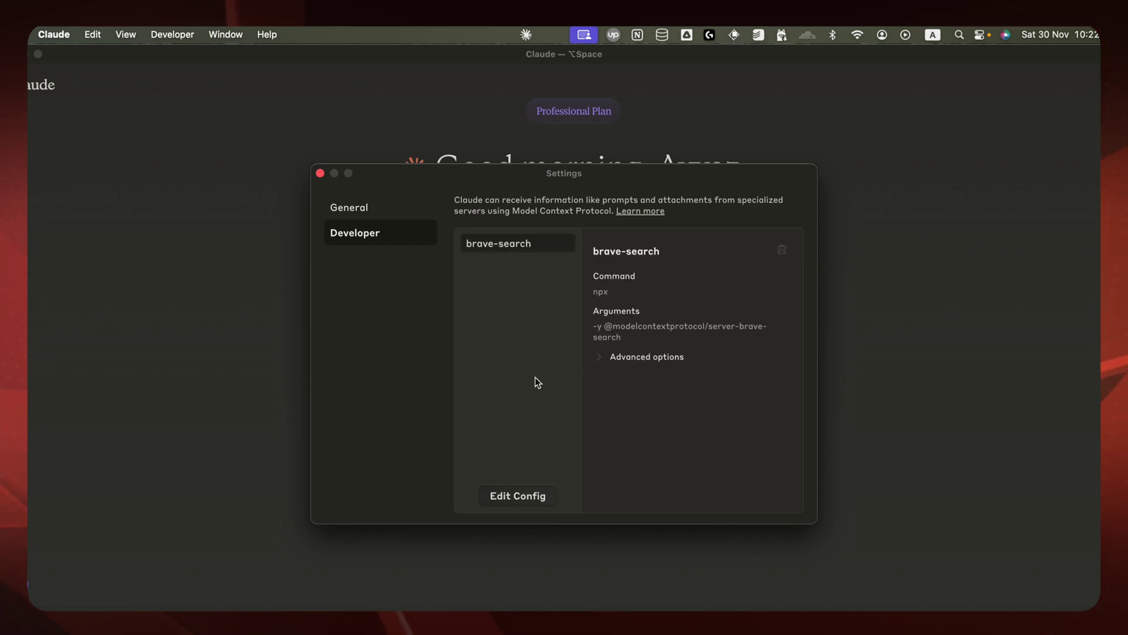
click(624, 360)
key(super+w)
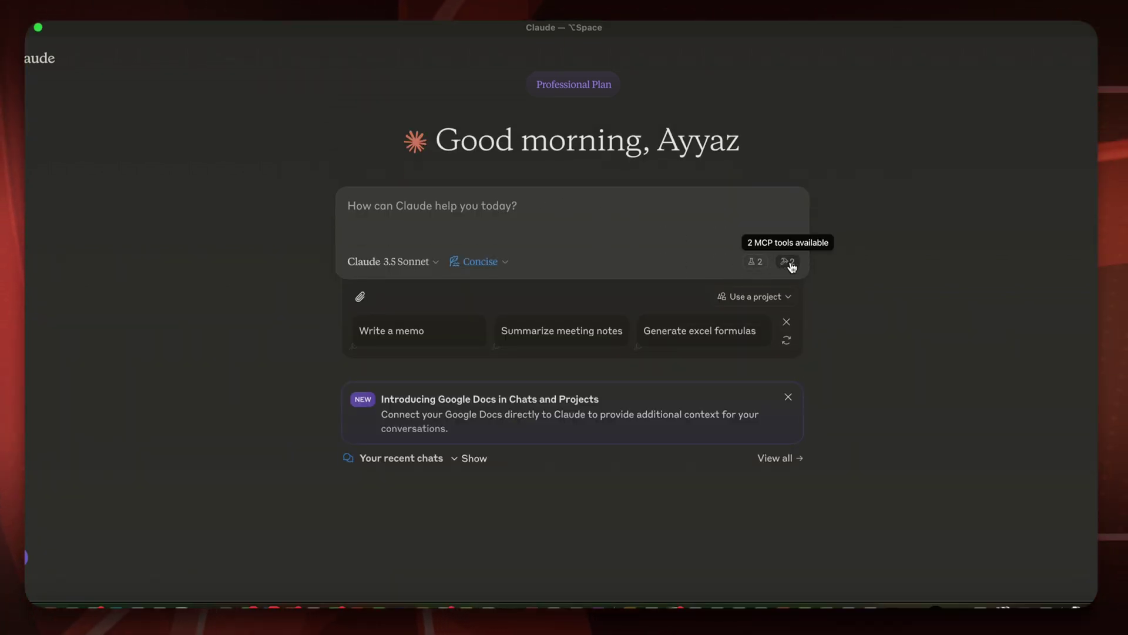
Ask 'give me latest news about AI' and allow the Brave search tool for this chat
click(512, 204)
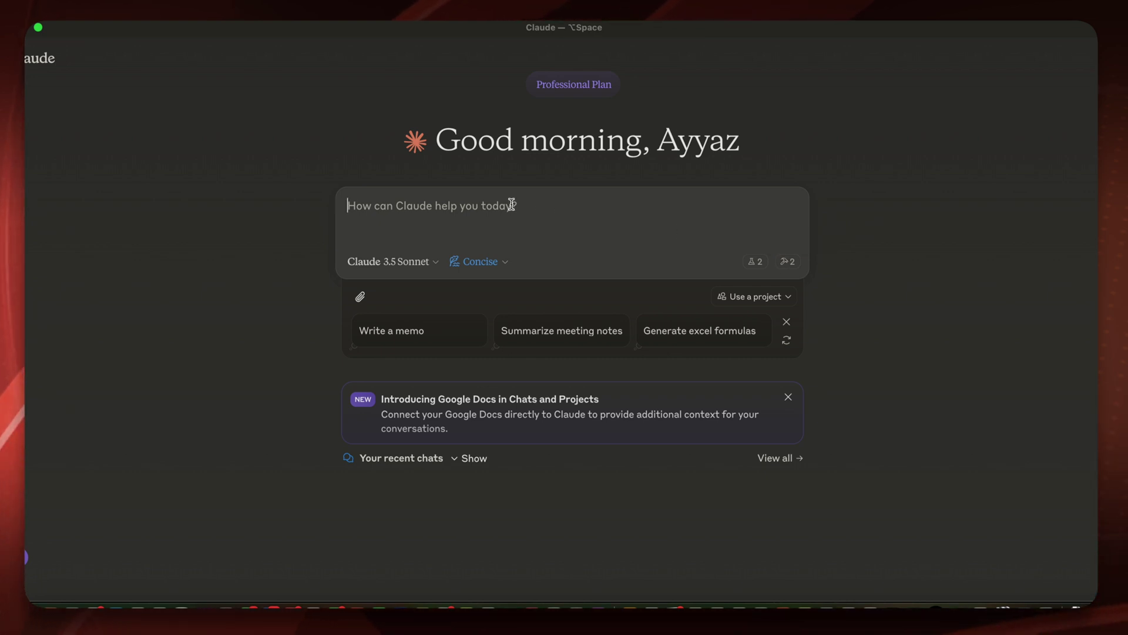
text(g)
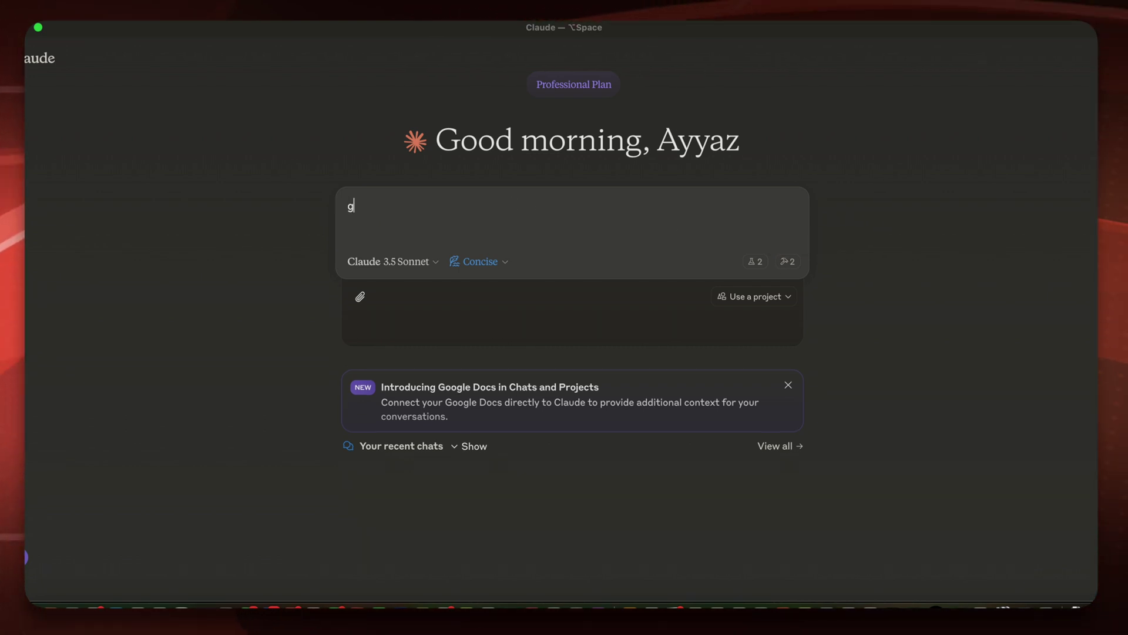
text(ive me latest news)
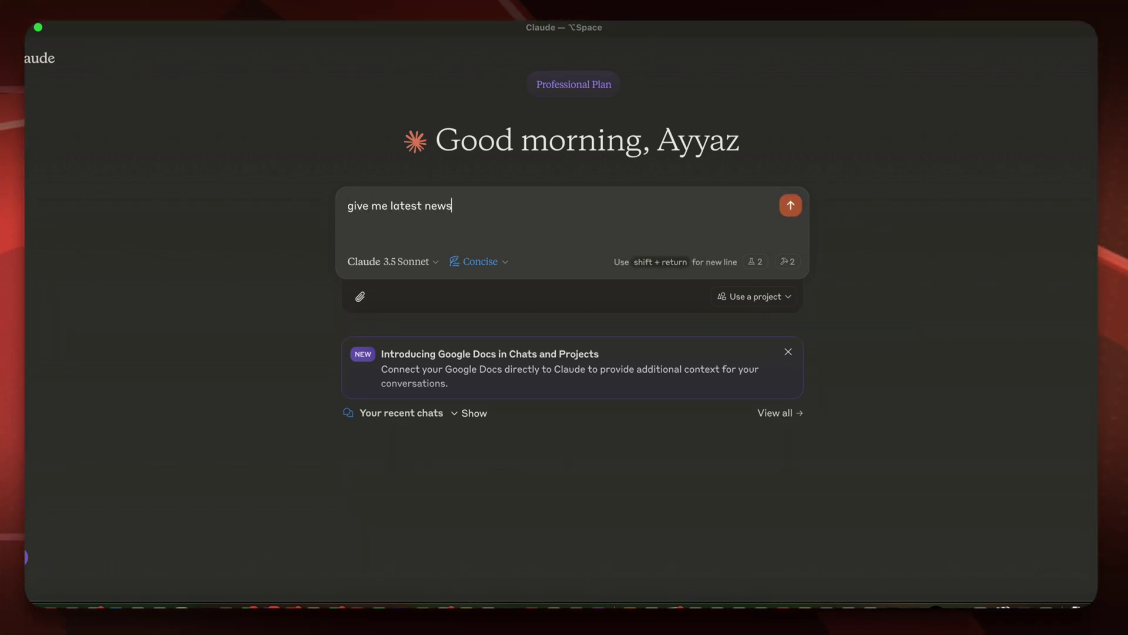
text( about AI)
key(Return)
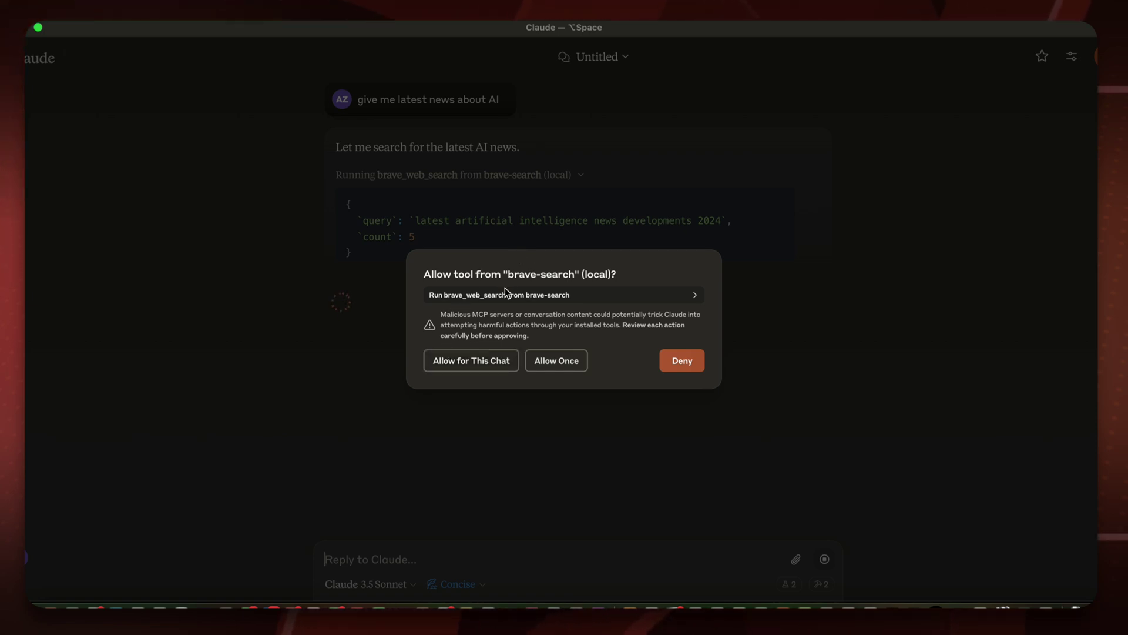
click(452, 362)
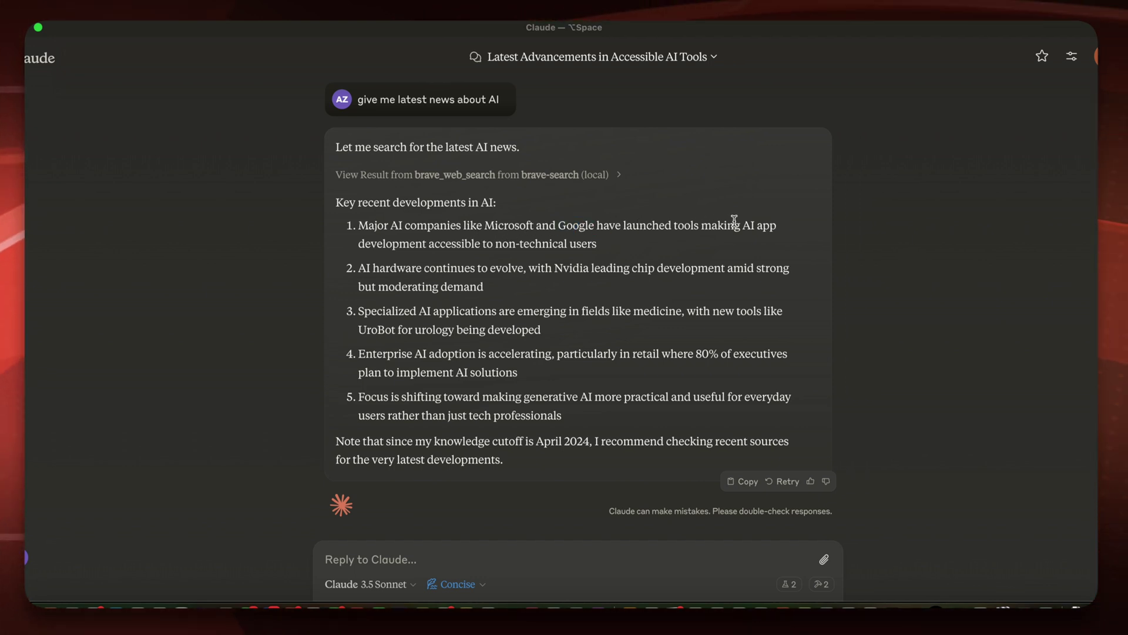
Review the five AI news items and expand the raw brave_web_search result
drag(752, 225, 754, 250)
drag(430, 272, 619, 471)
click(527, 465)
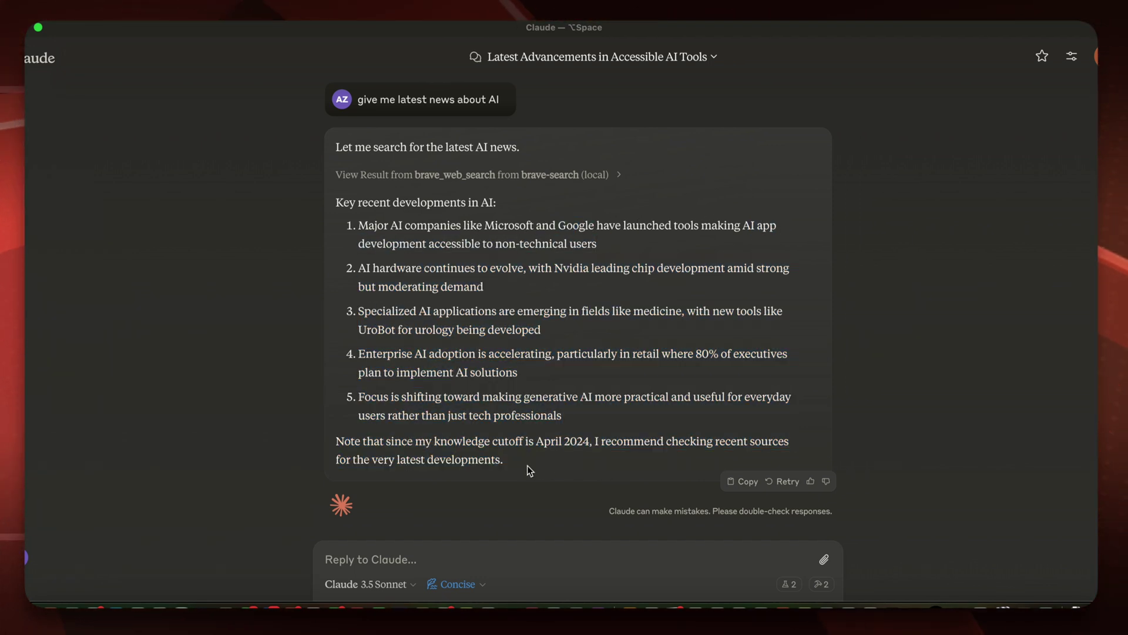
click(546, 175)
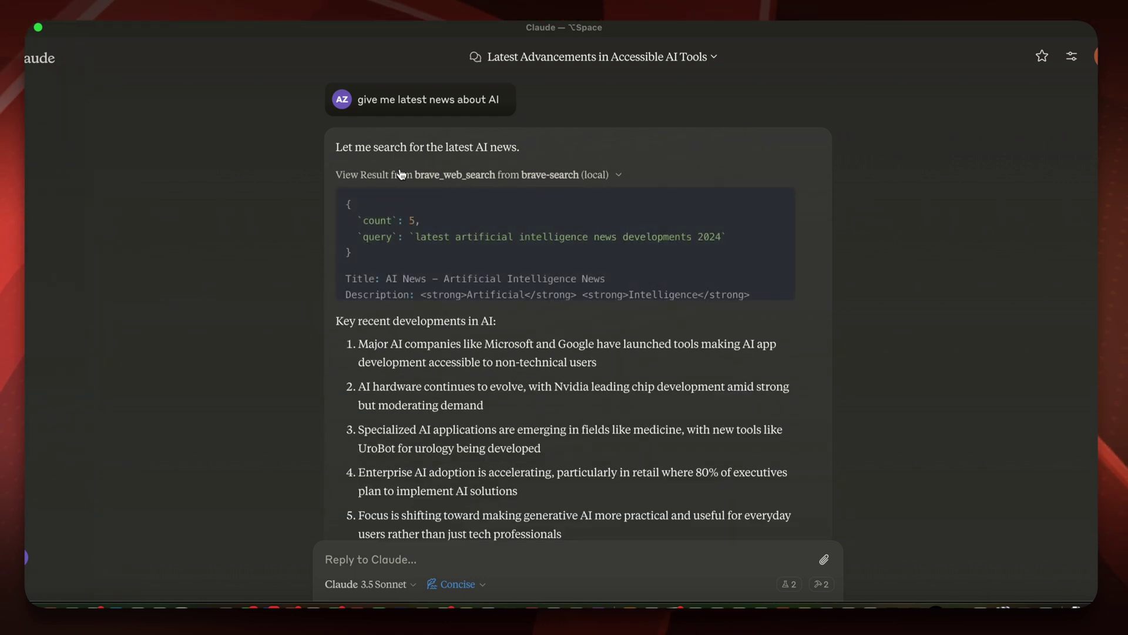
scroll(534, 274, down, 5)
scroll(534, 274, up, 10)
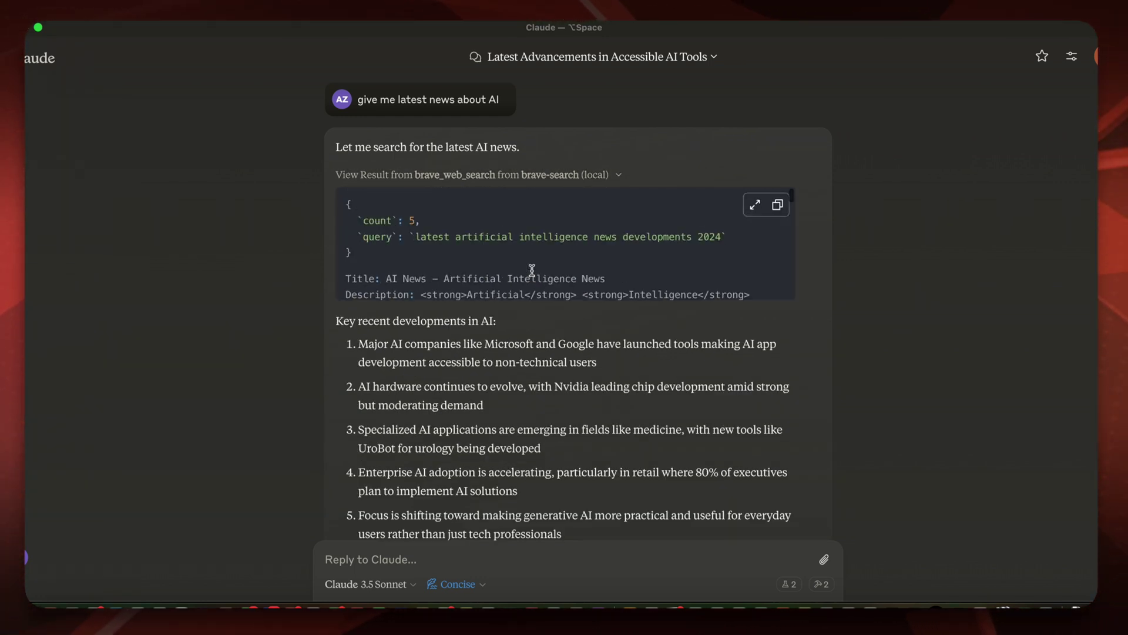
Ask 'give me any other news about twitter' and review the returned news items
click(398, 563)
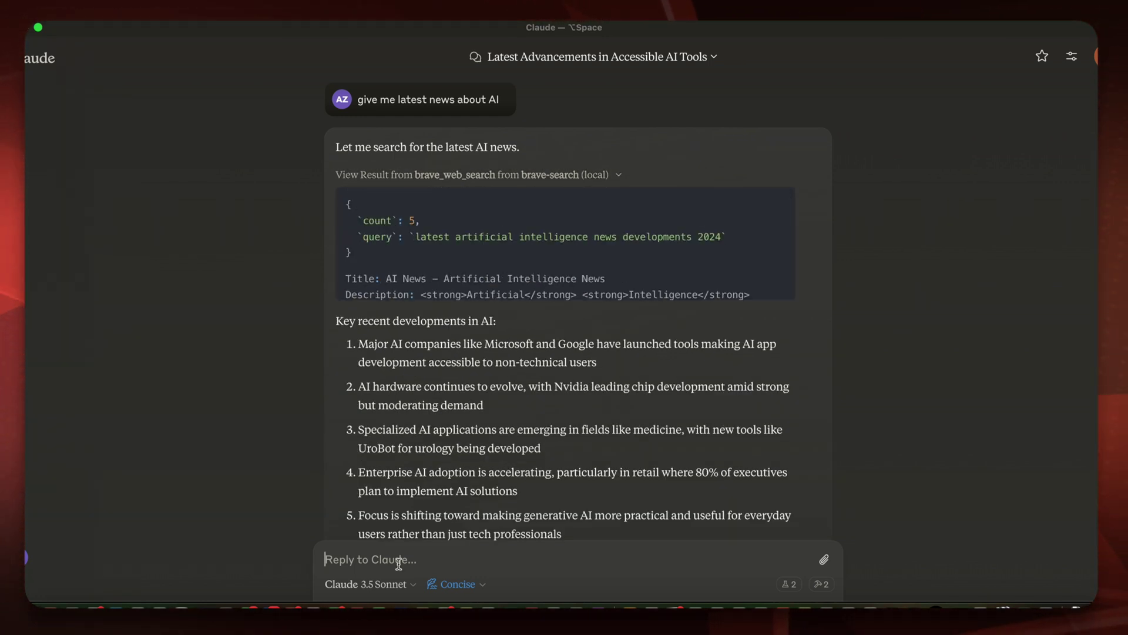
text(give me any other news about twi)
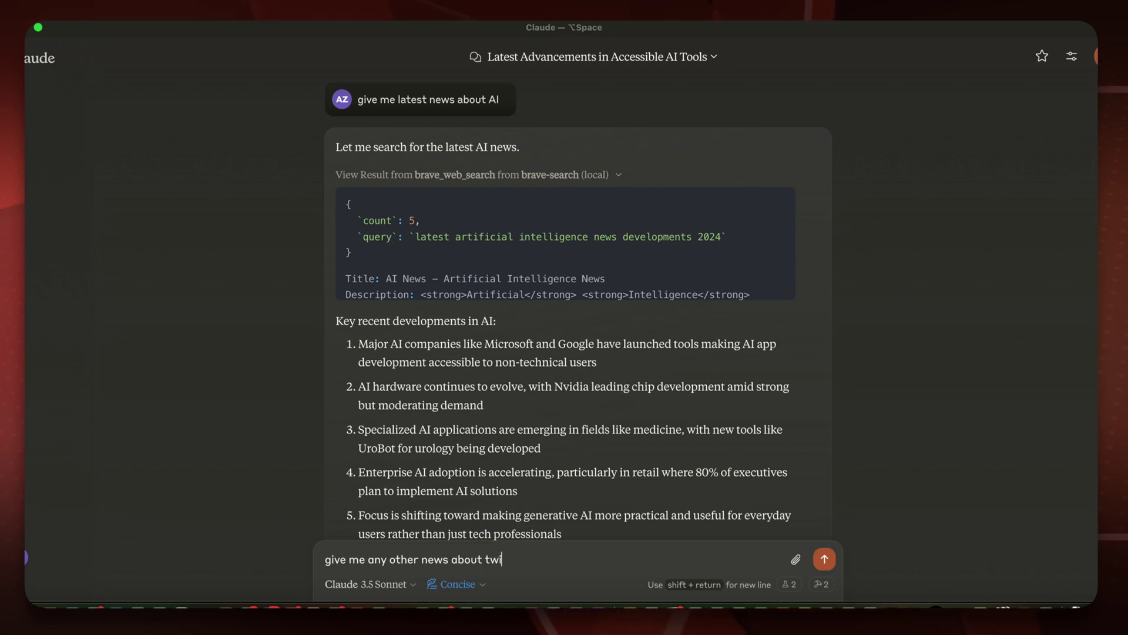
text(tter)
key(Return)
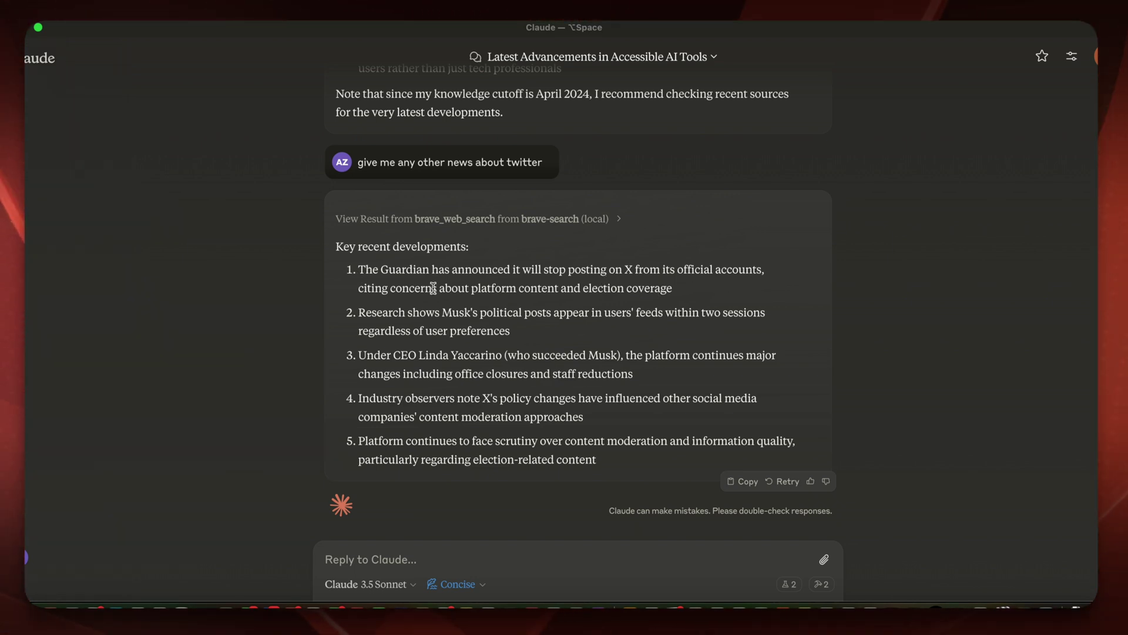
drag(358, 312, 663, 355)
Ask 'how is weather in new york at the moment?', allow local search, and review the 41°F rainy forecast
click(449, 560)
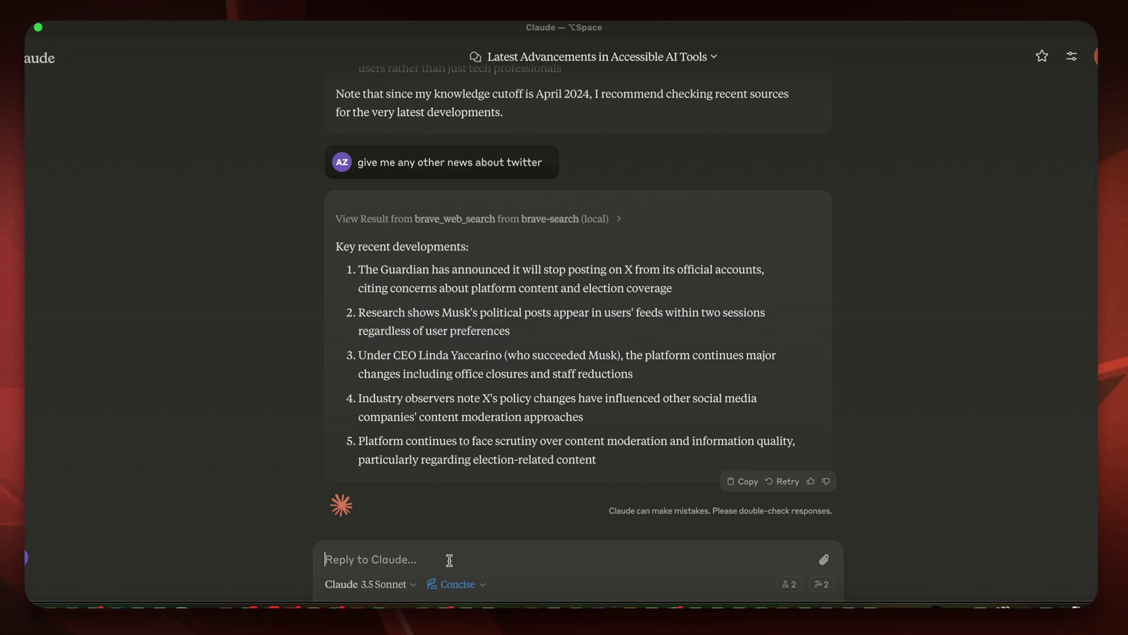
text(how is weat)
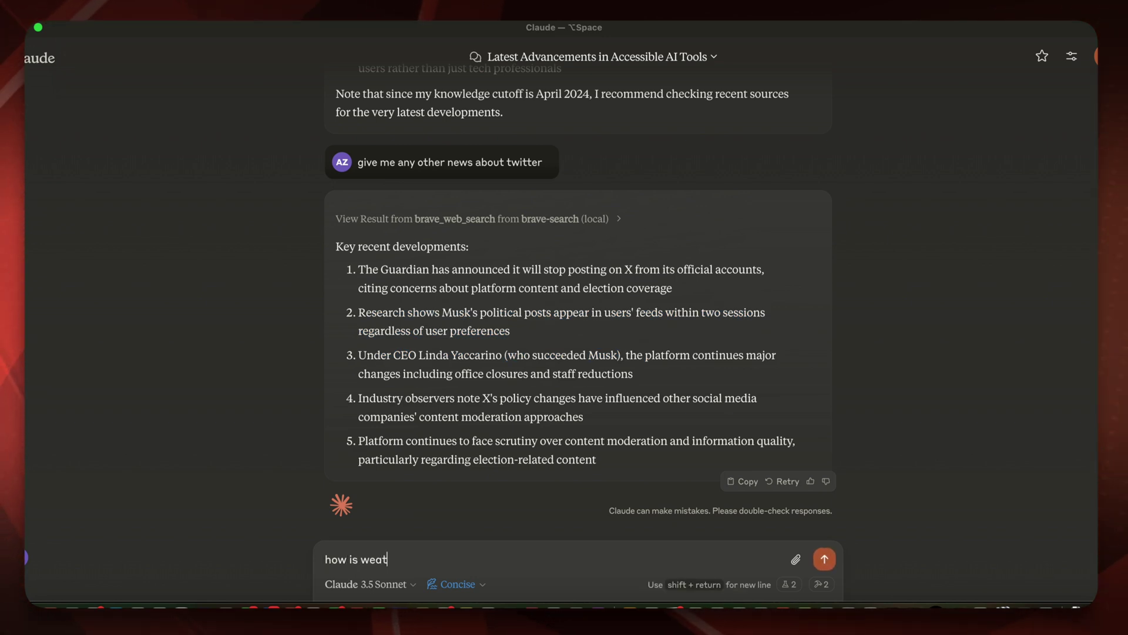
text(her in new york at t)
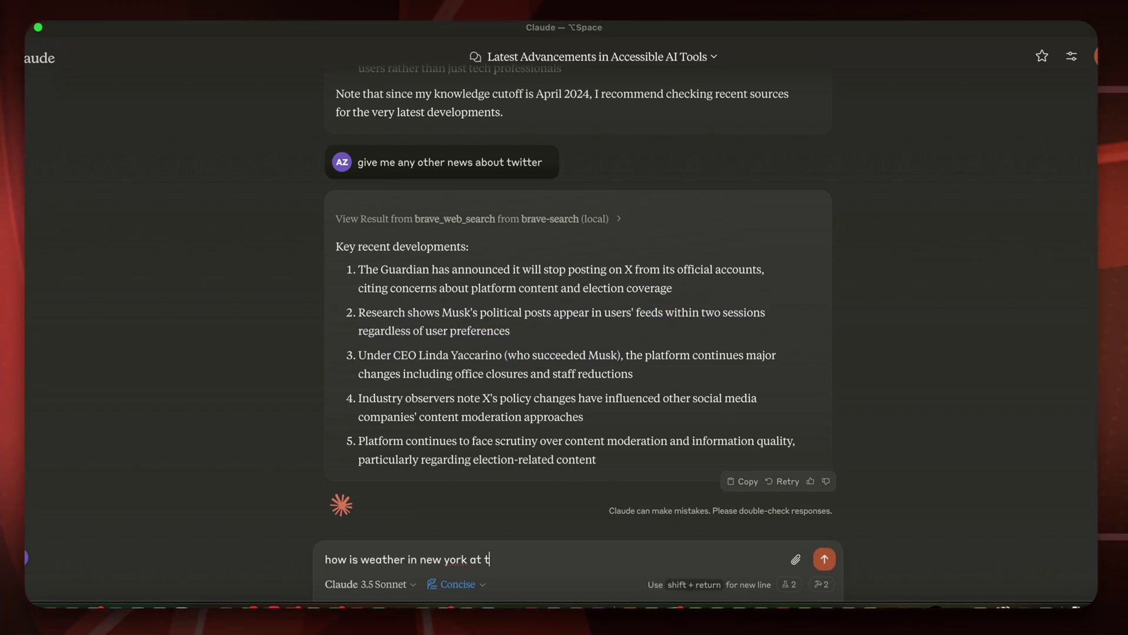
text(he moment?)
key(Return)
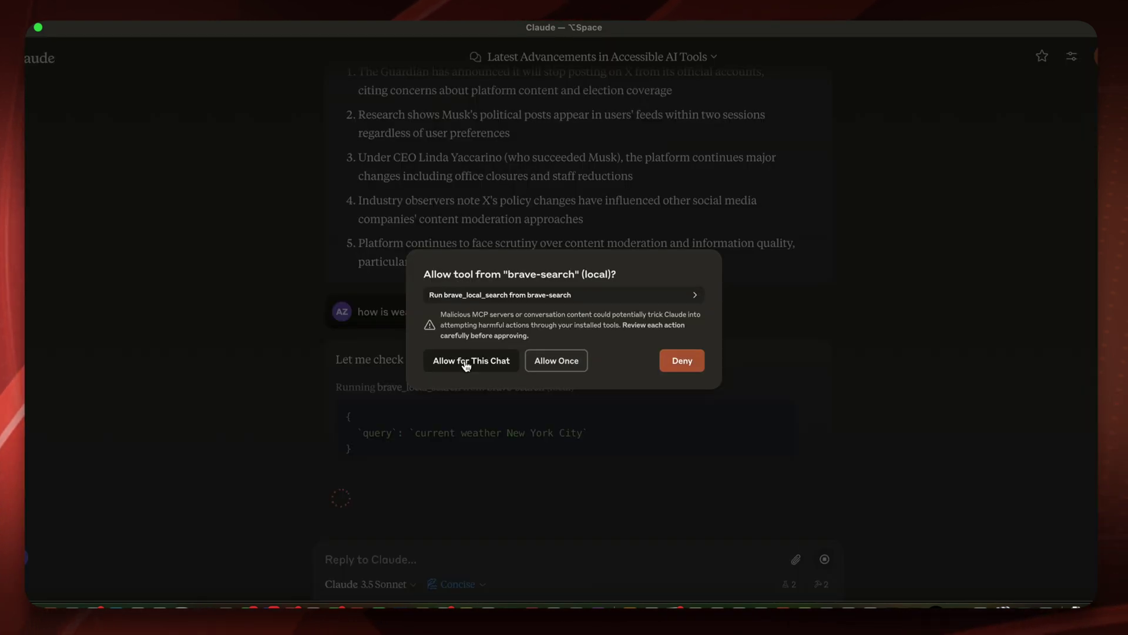
click(466, 363)
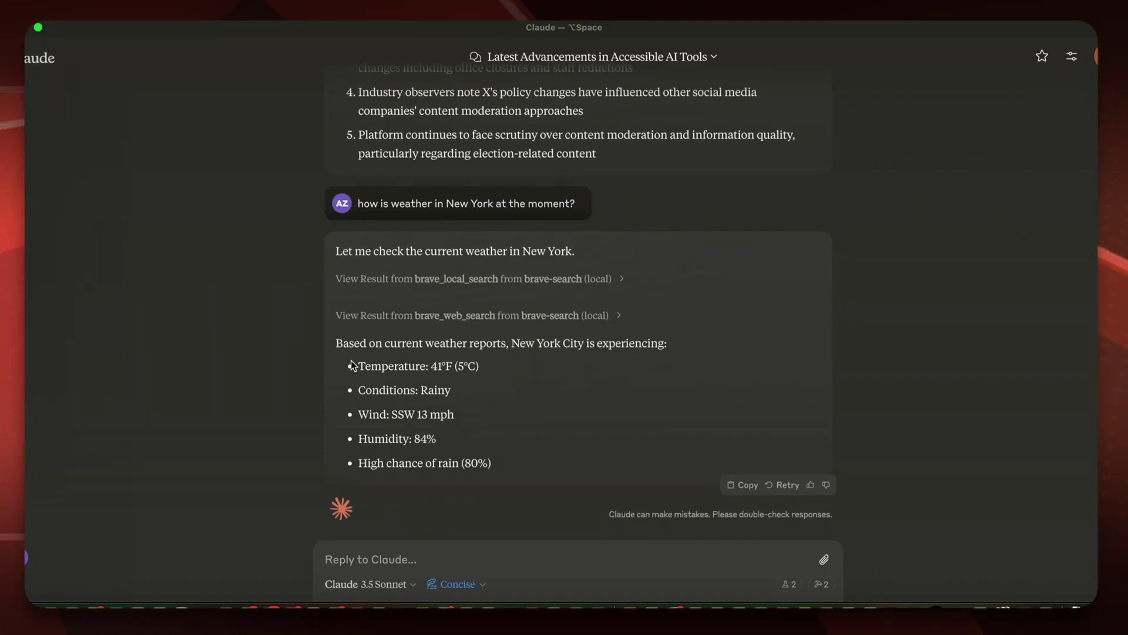
double_click(416, 371)
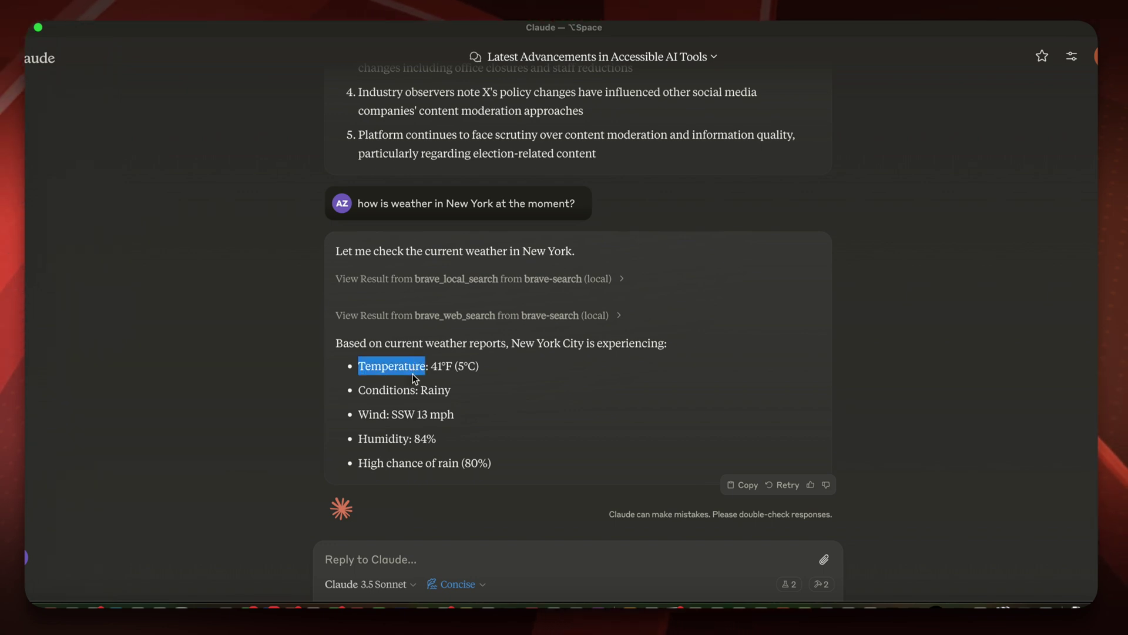
double_click(376, 391)
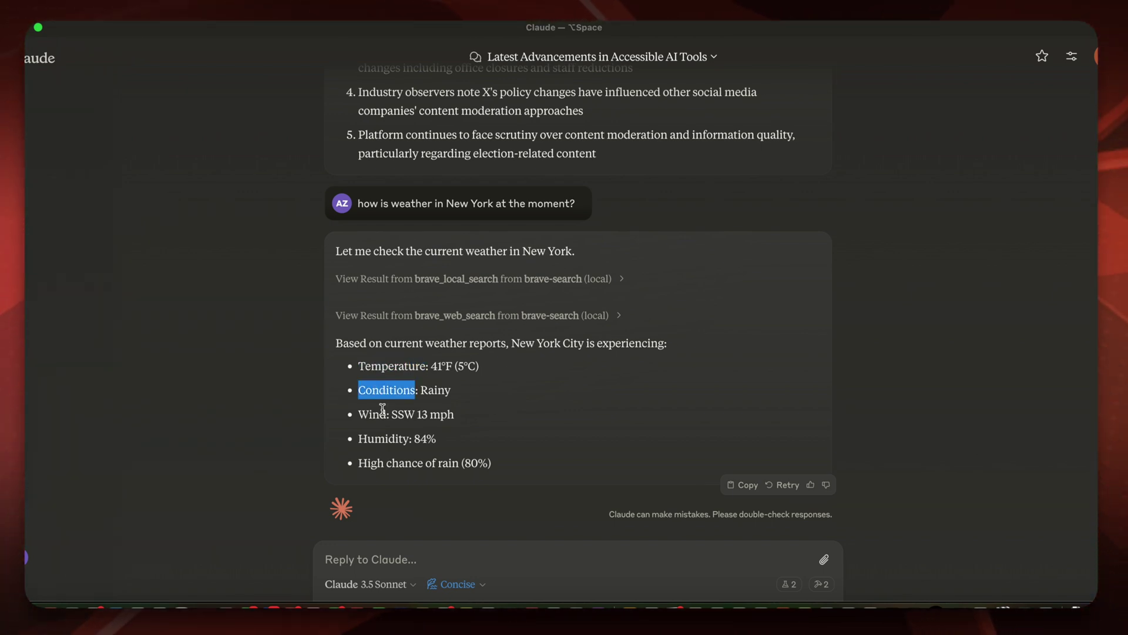
double_click(376, 413)
drag(493, 464, 355, 365)
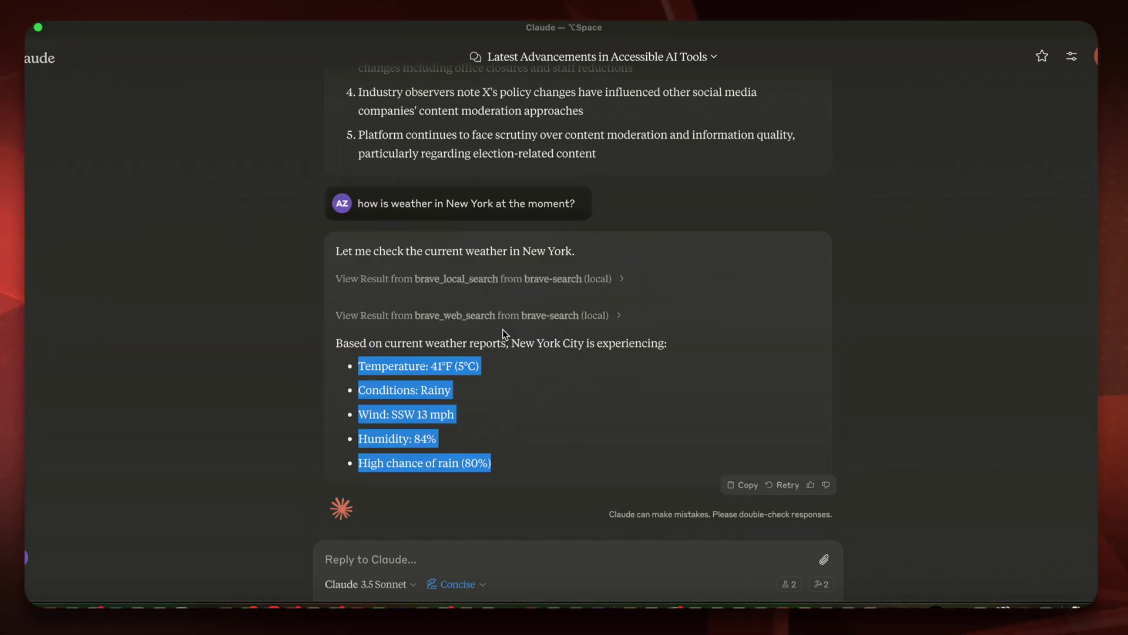
key(super+Tab)
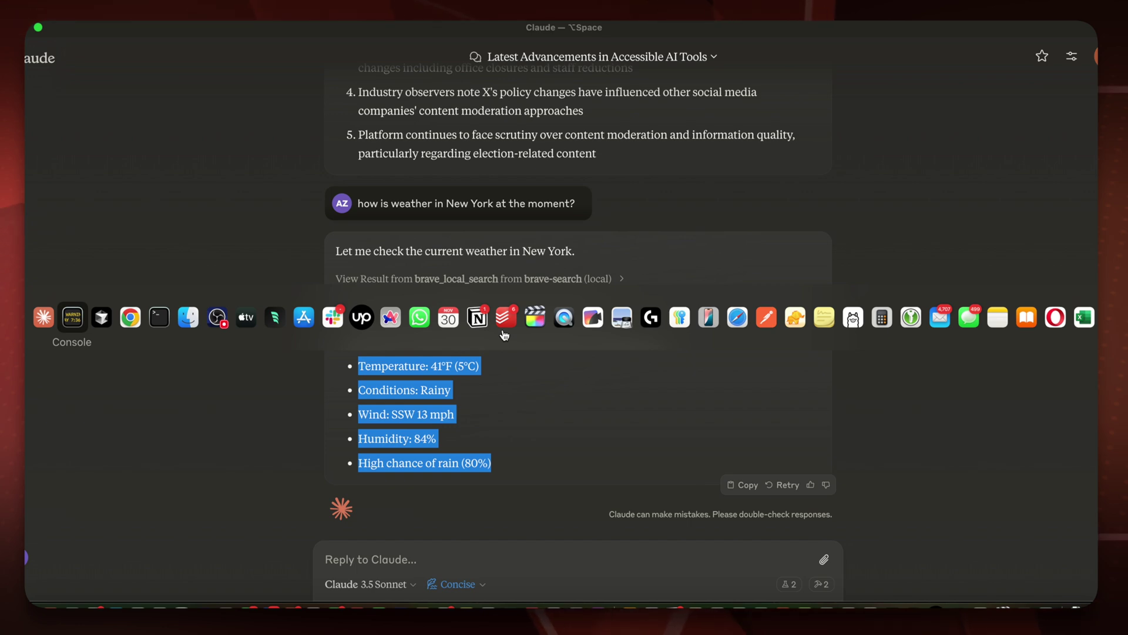
Open the GitHub MCP server page in Chrome and find 'Usage with Claude Desktop'
key(Tab)
key(Tab)
key(shift+Tab)
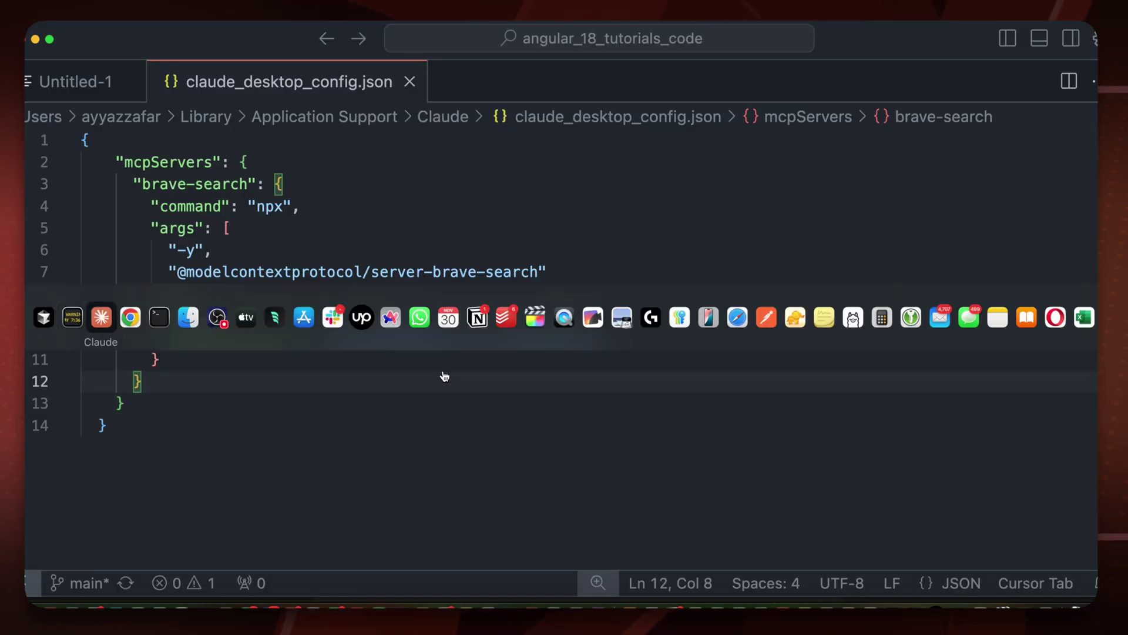
key(Tab)
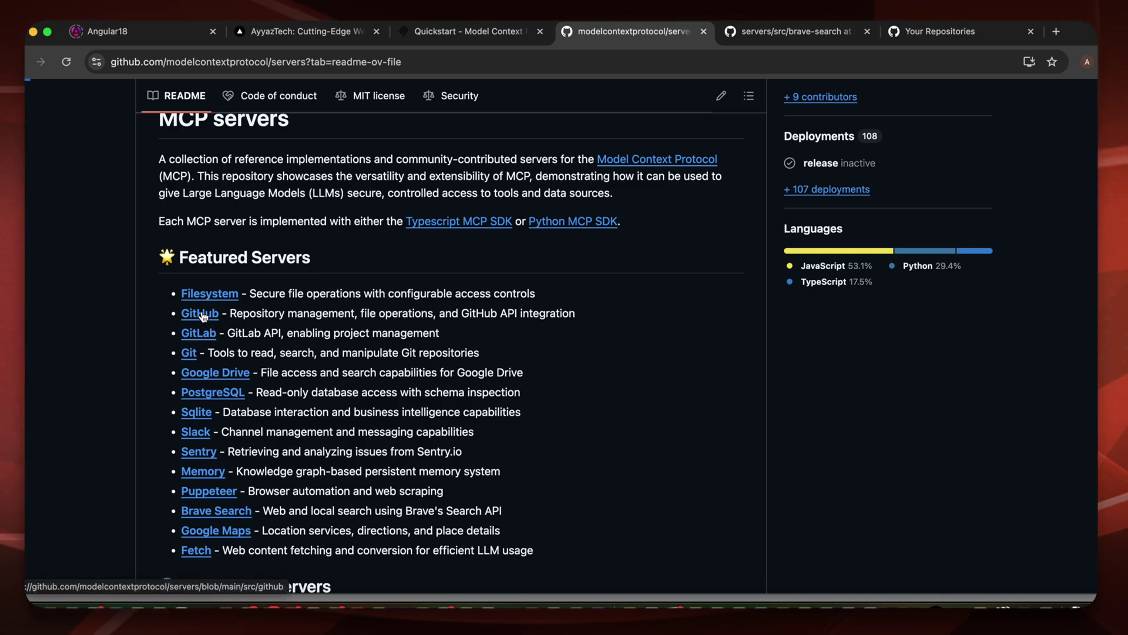
click(204, 315)
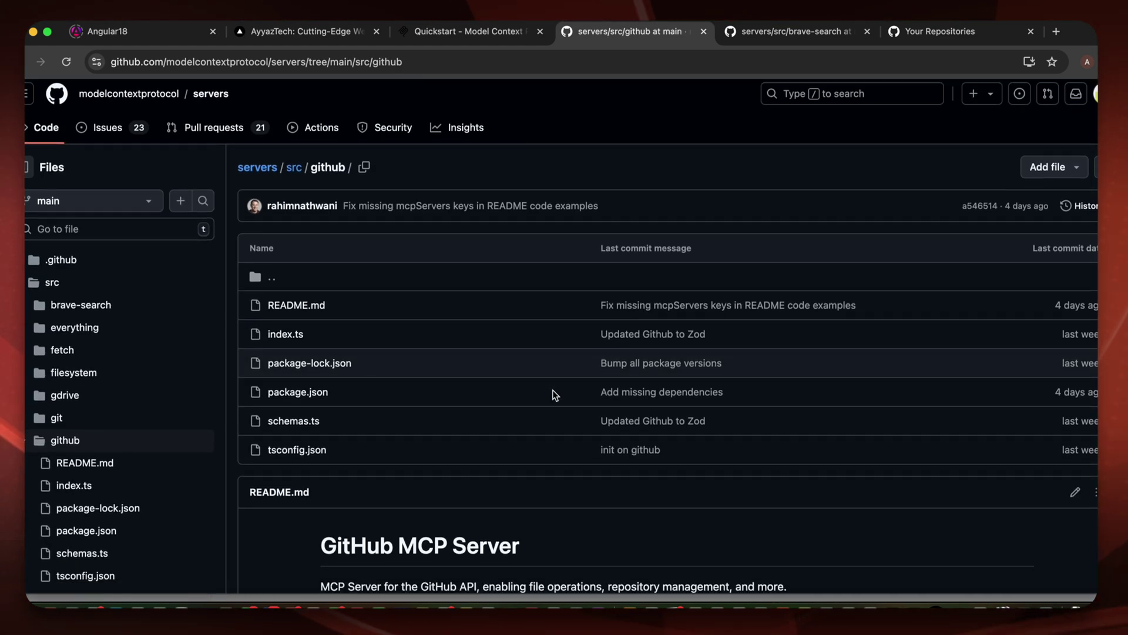
scroll(552, 389, down, 20)
scroll(553, 389, up, 3)
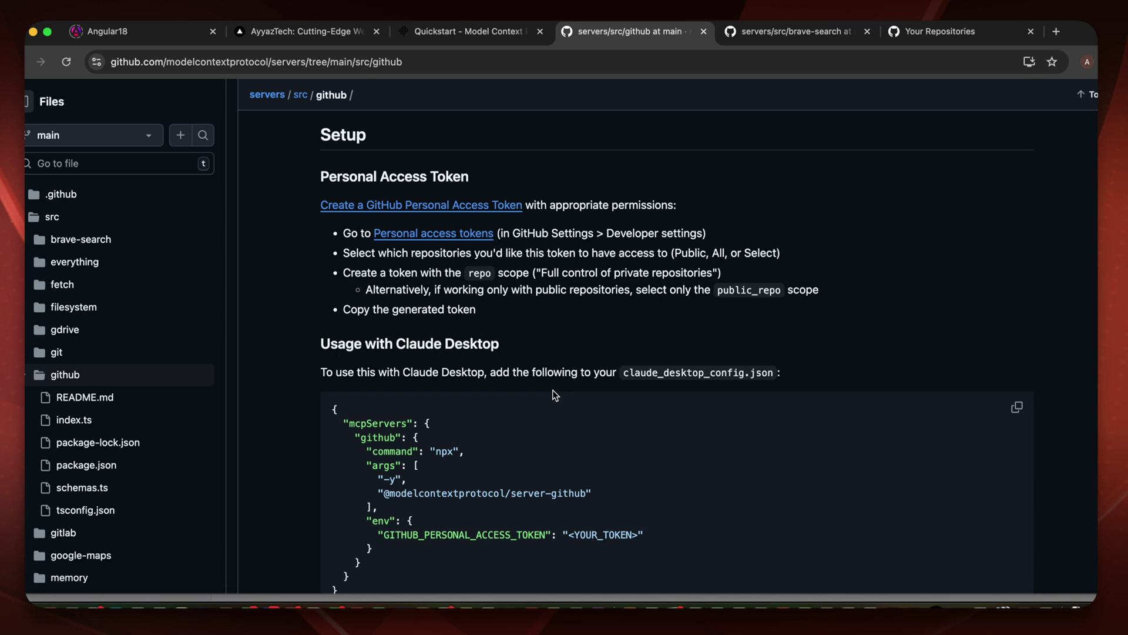
scroll(552, 389, down, 2)
Select and copy the github server block from the Claude Desktop JSON example
drag(333, 282, 438, 455)
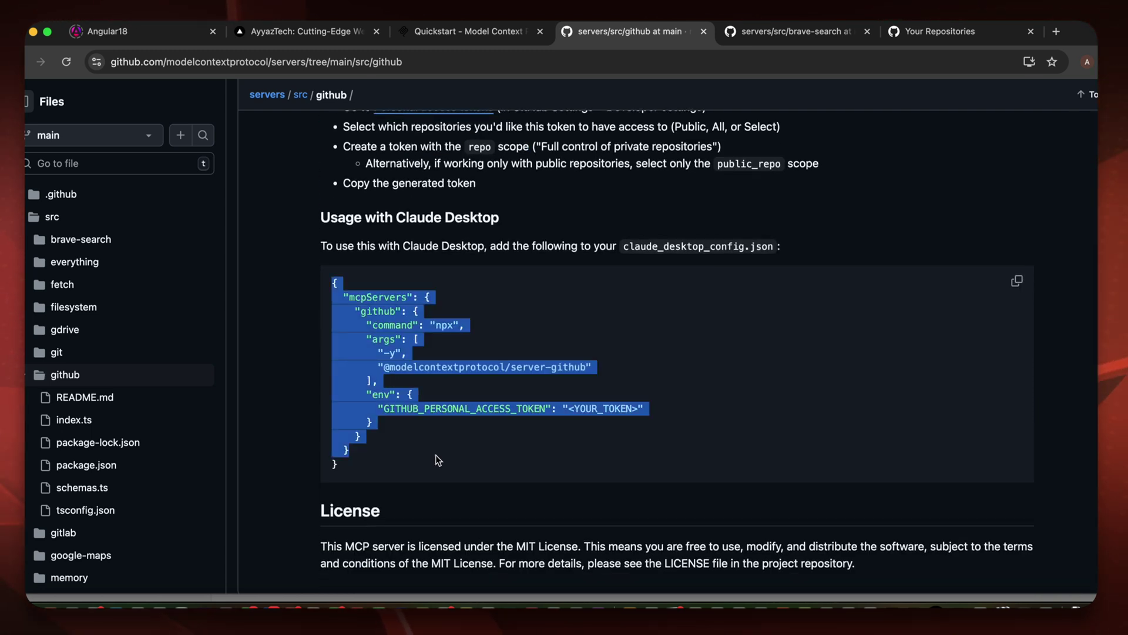
click(435, 455)
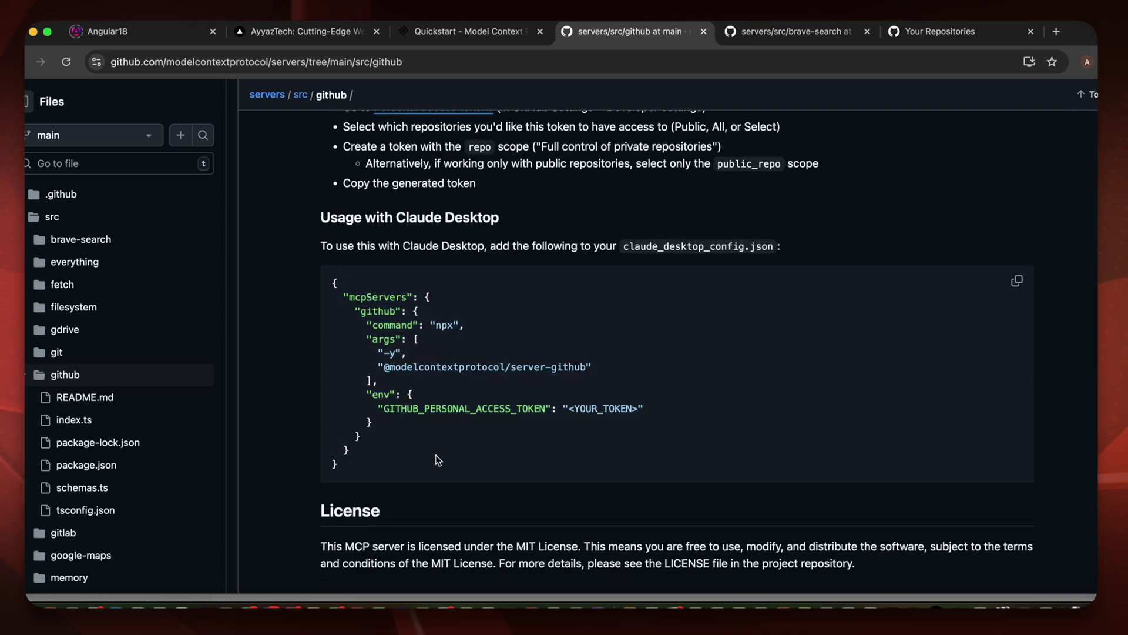
click(452, 304)
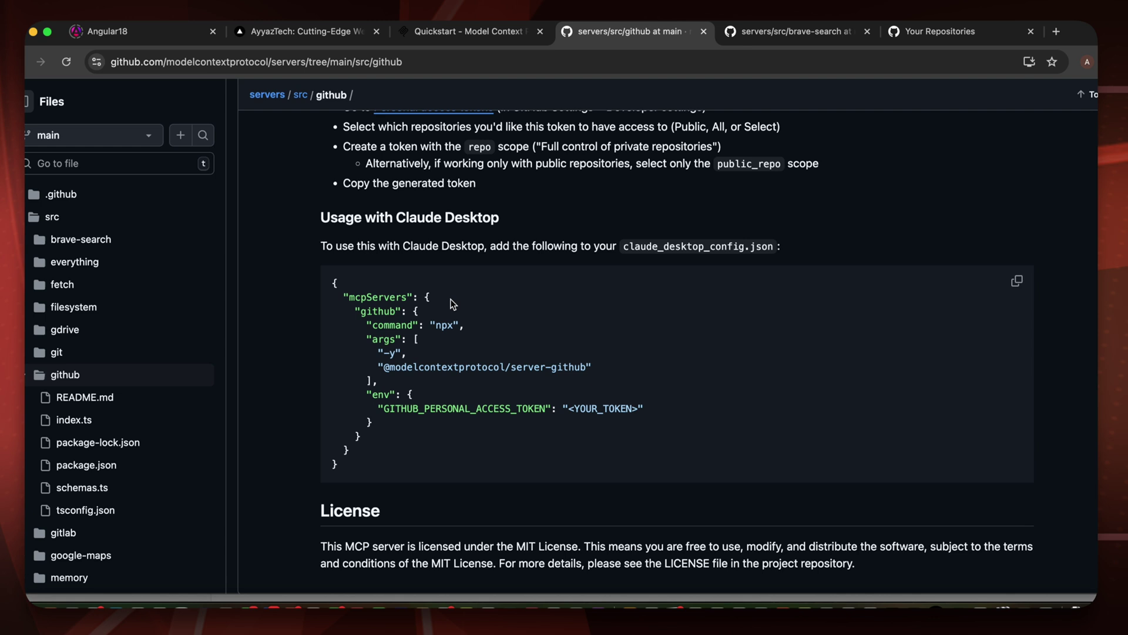
drag(350, 311, 435, 440)
key(super+c)
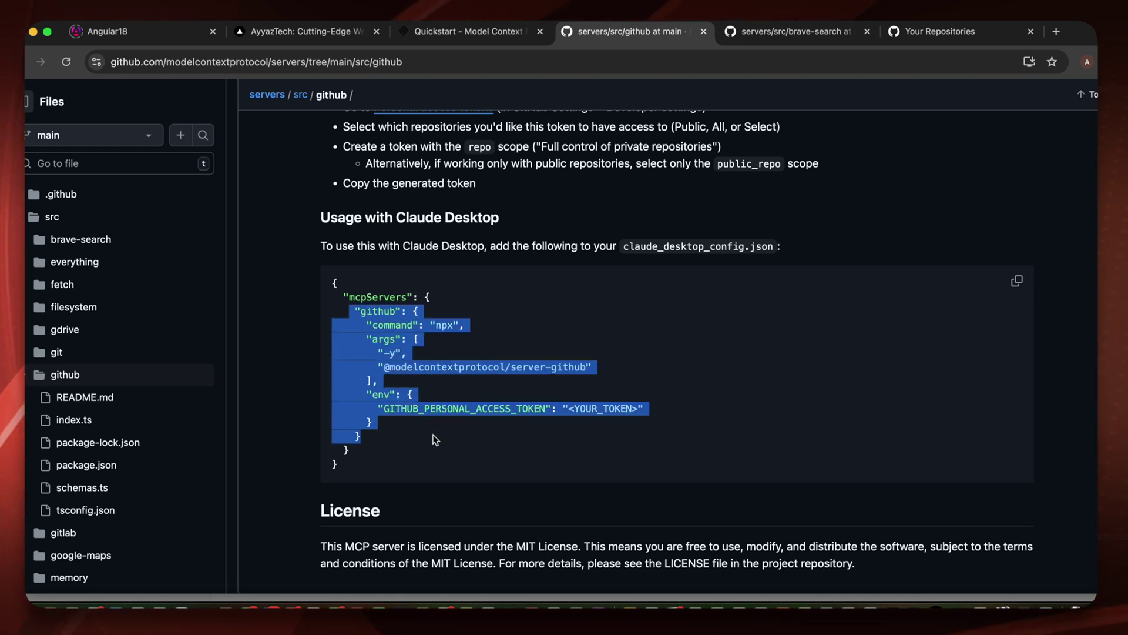
key(super+Tab)
Add a comma after the brave-search block and paste the github server block at line 14
click(178, 360)
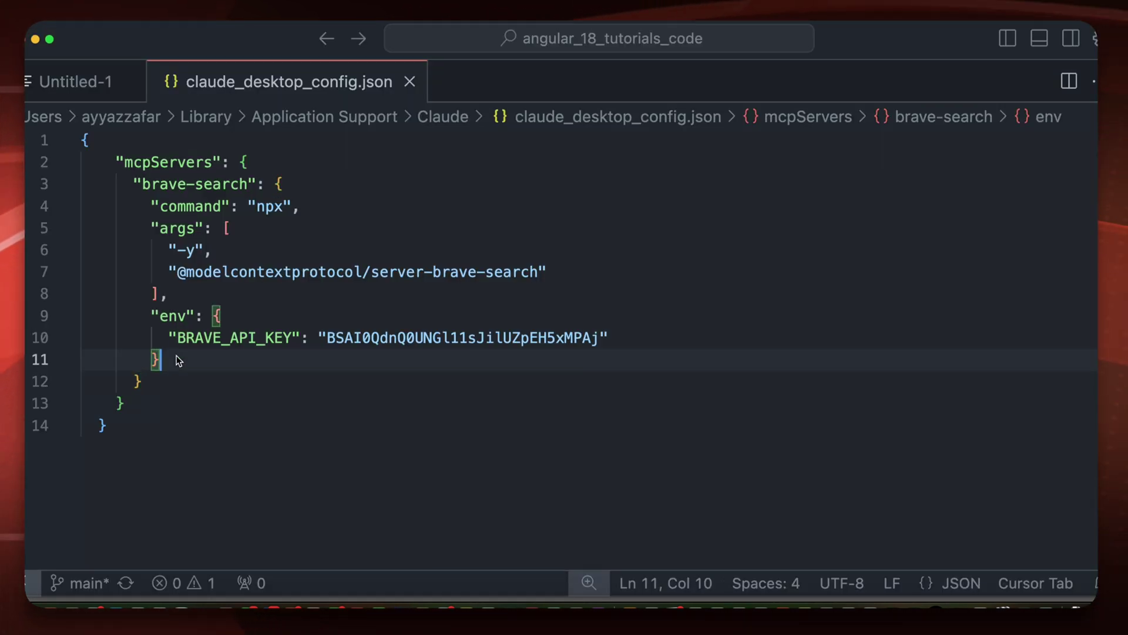
click(257, 157)
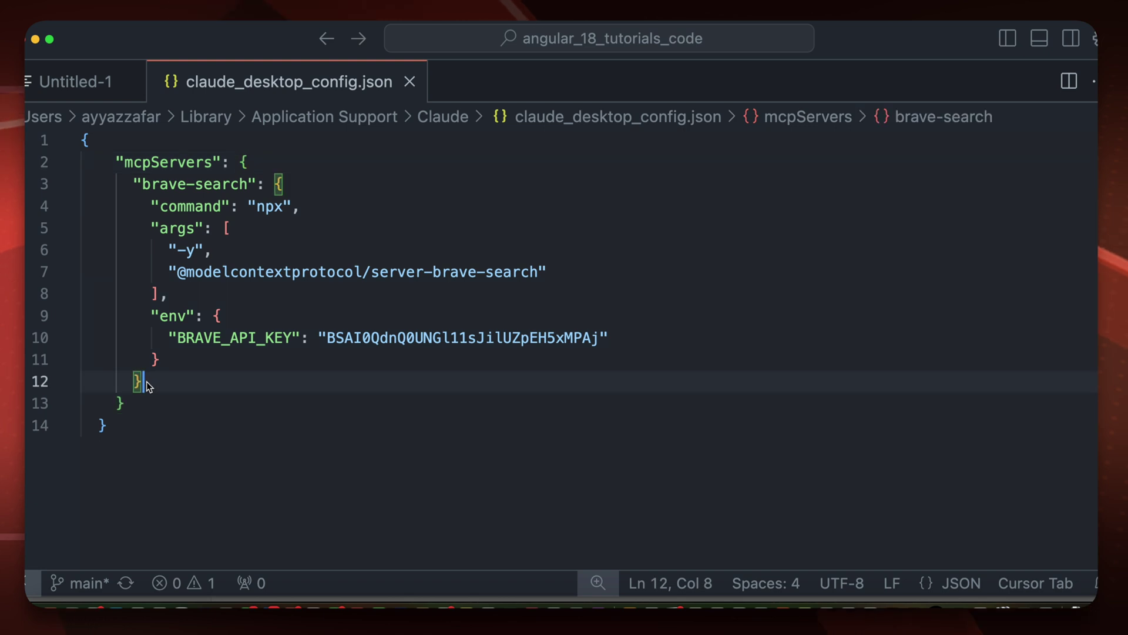
text(,)
key(Return)
key(Return)
key(super+v)
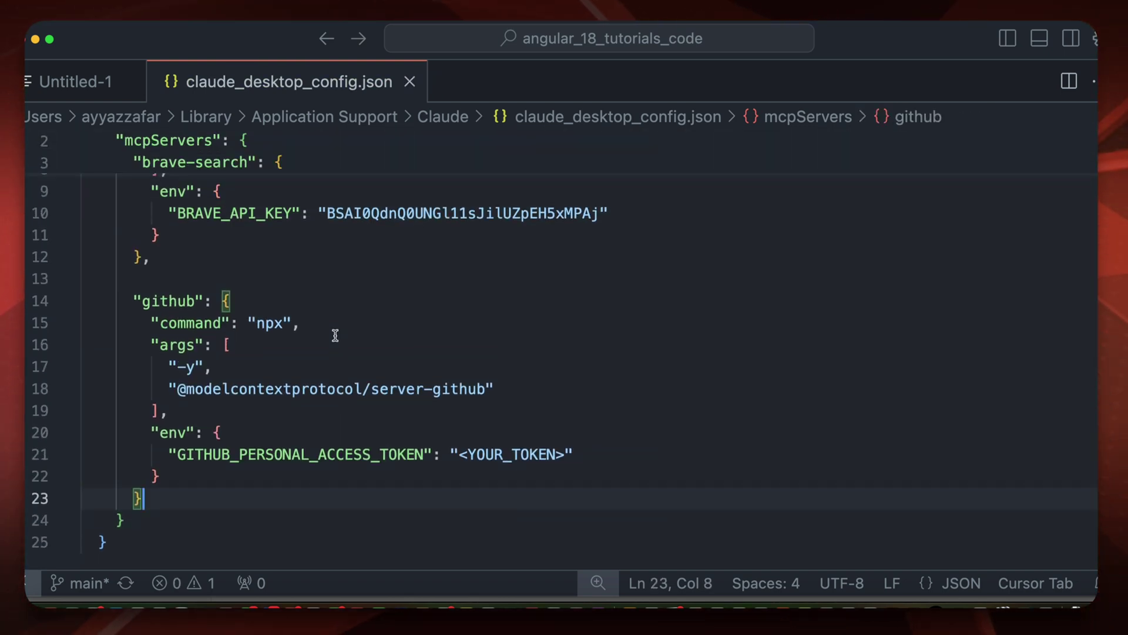
Locate the <YOUR_TOKEN> placeholder for GITHUB_PERSONAL_ACCESS_TOKEN, then return to Chrome
double_click(278, 453)
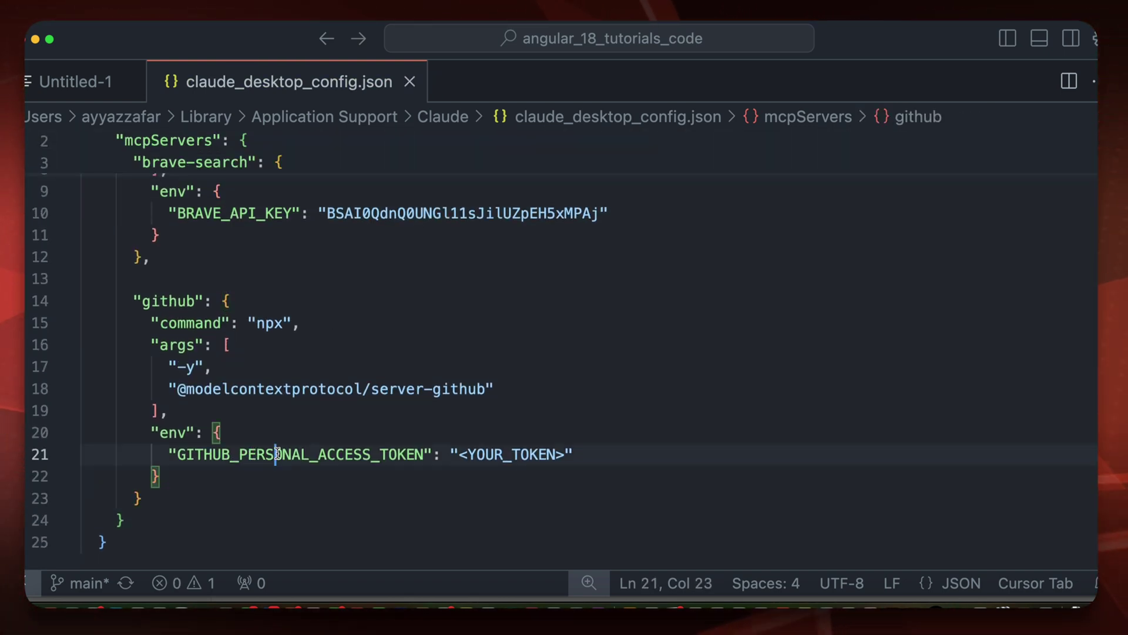
click(344, 454)
click(488, 453)
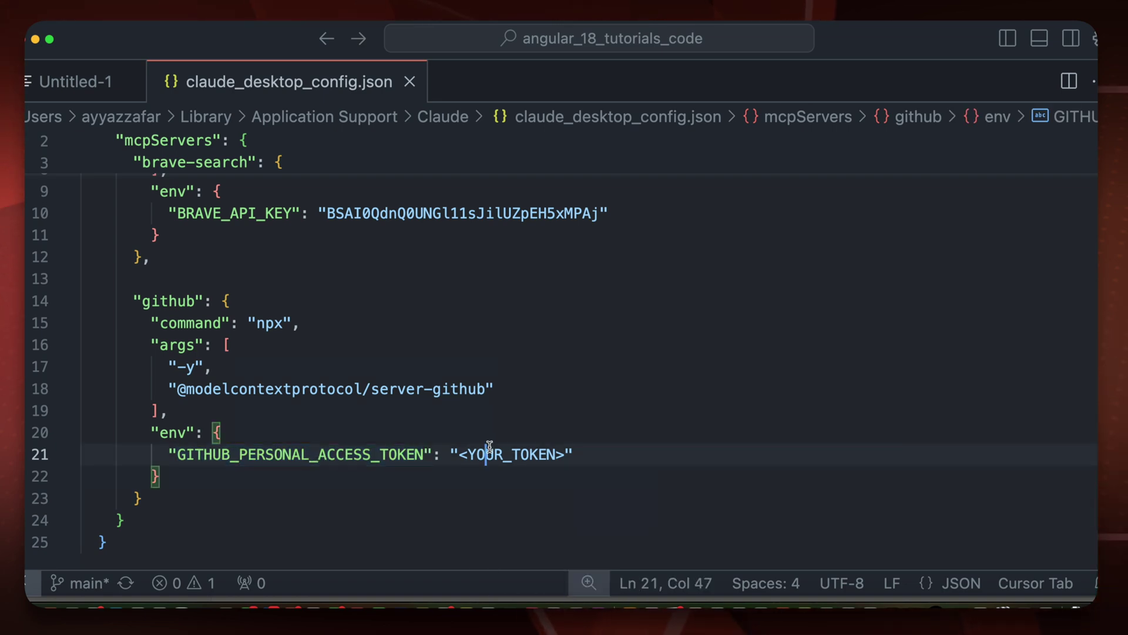
key(super+Tab)
Navigate GitHub Settings > Developer settings > Tokens (classic) and bring up Generate new token options
scroll(833, 108, up, 20)
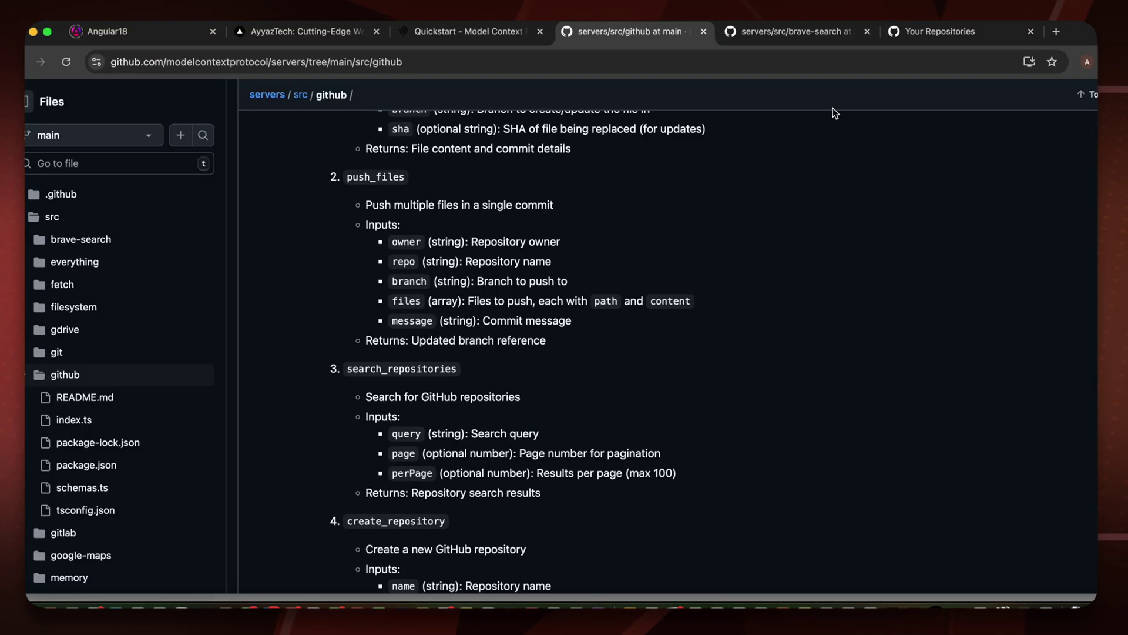
click(1094, 101)
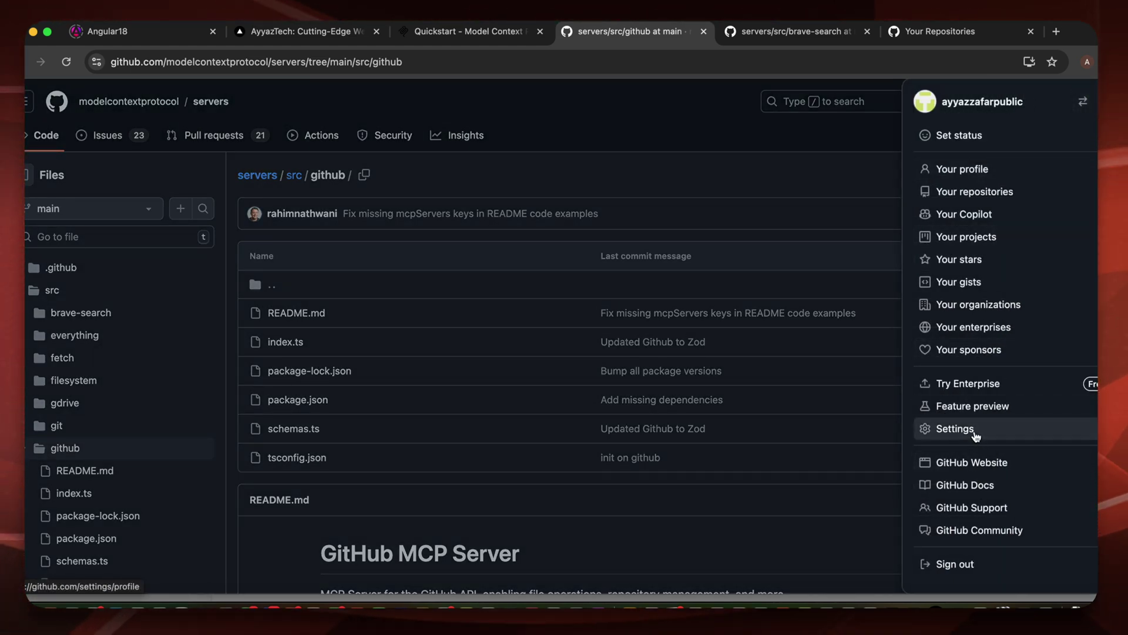
click(955, 428)
scroll(255, 481, down, 10)
scroll(255, 480, up, 4)
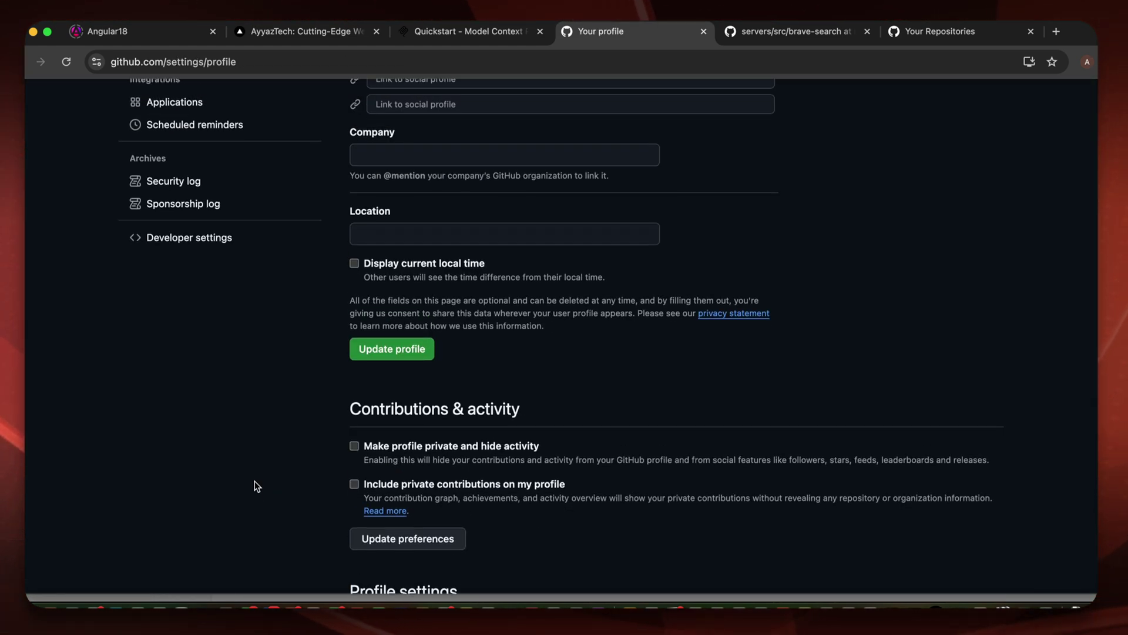
click(188, 408)
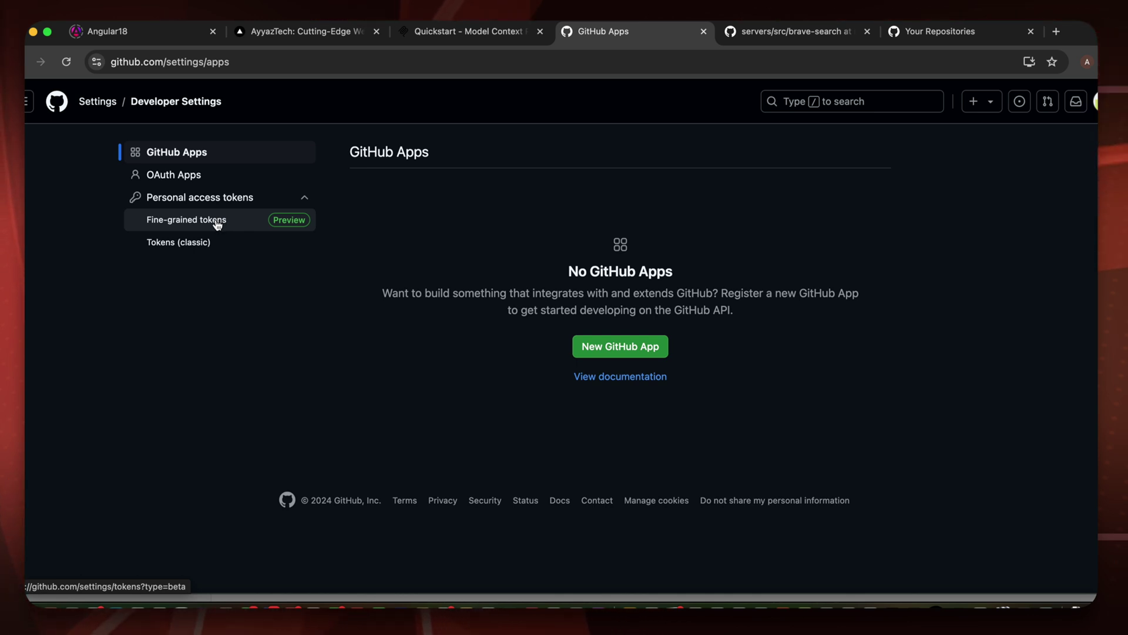
click(192, 249)
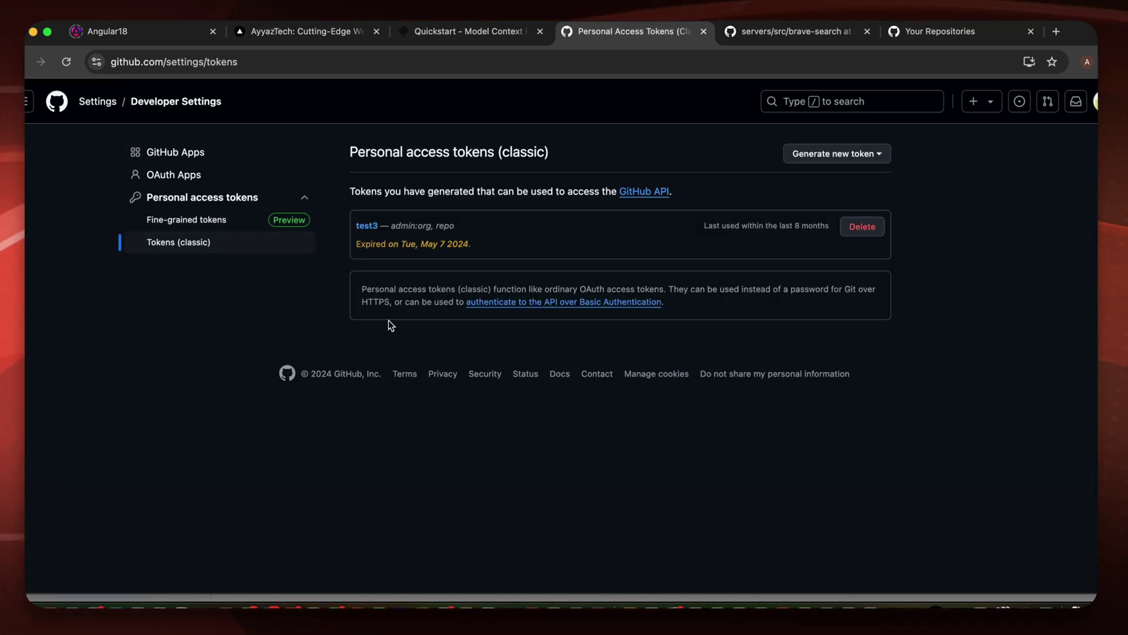
click(856, 155)
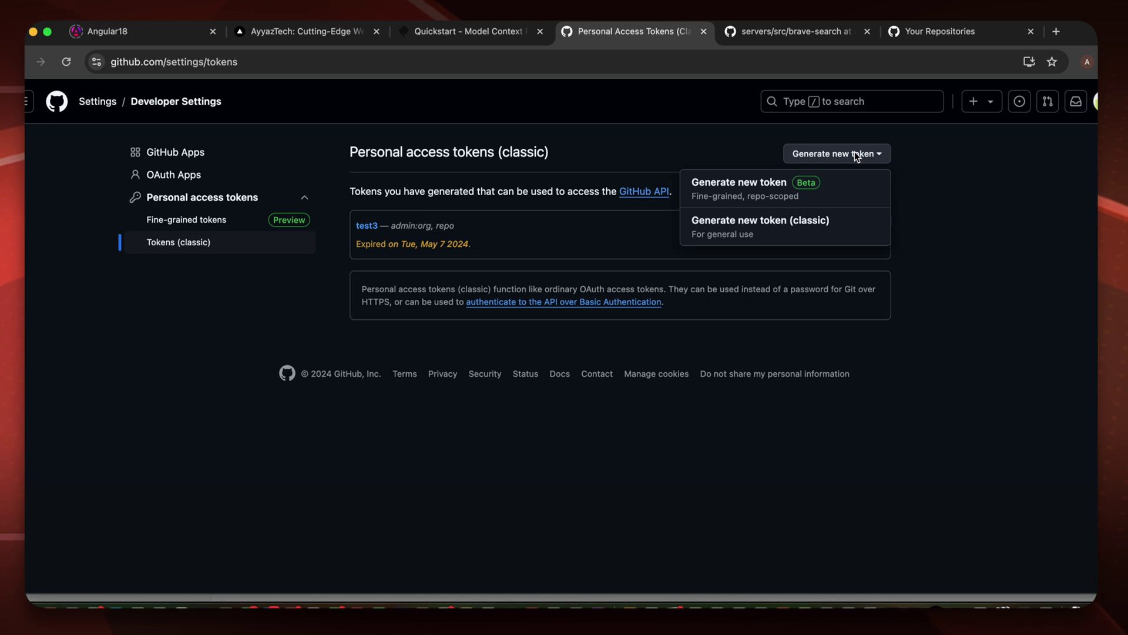
Start a classic token with the note 'test claude', expiring in 7 days
click(775, 219)
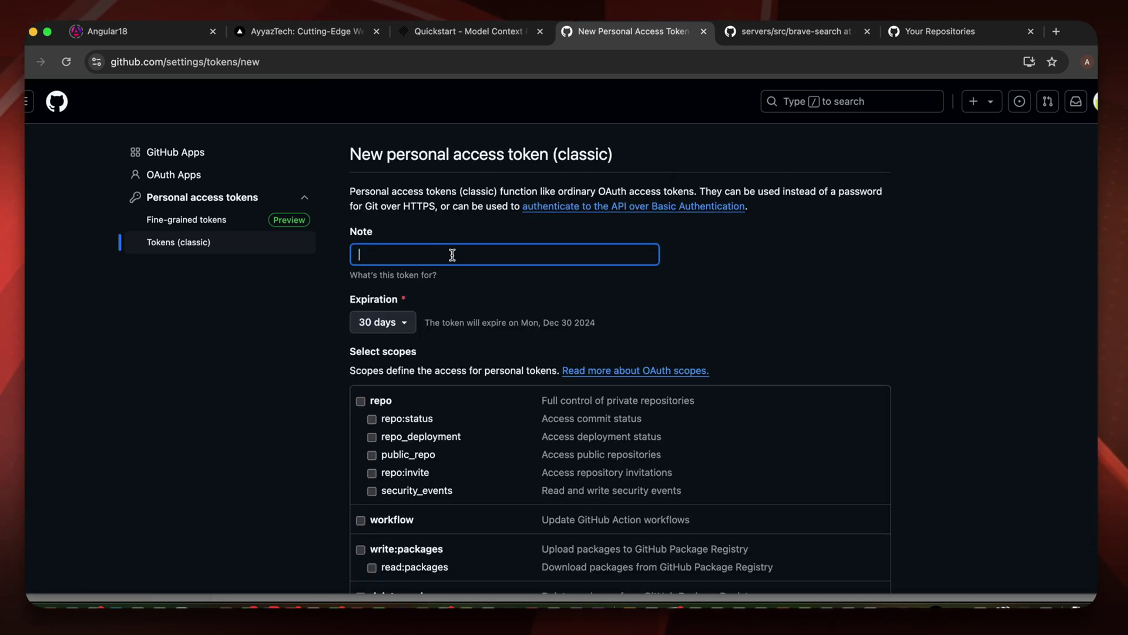
text(test claude)
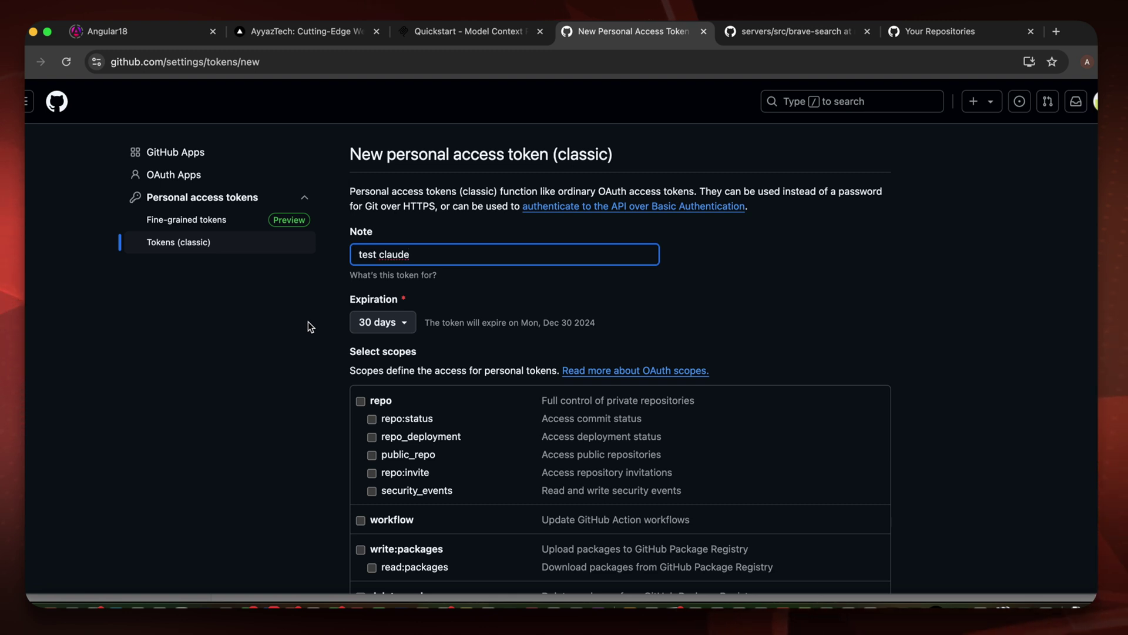
scroll(315, 333, down, 2)
click(381, 270)
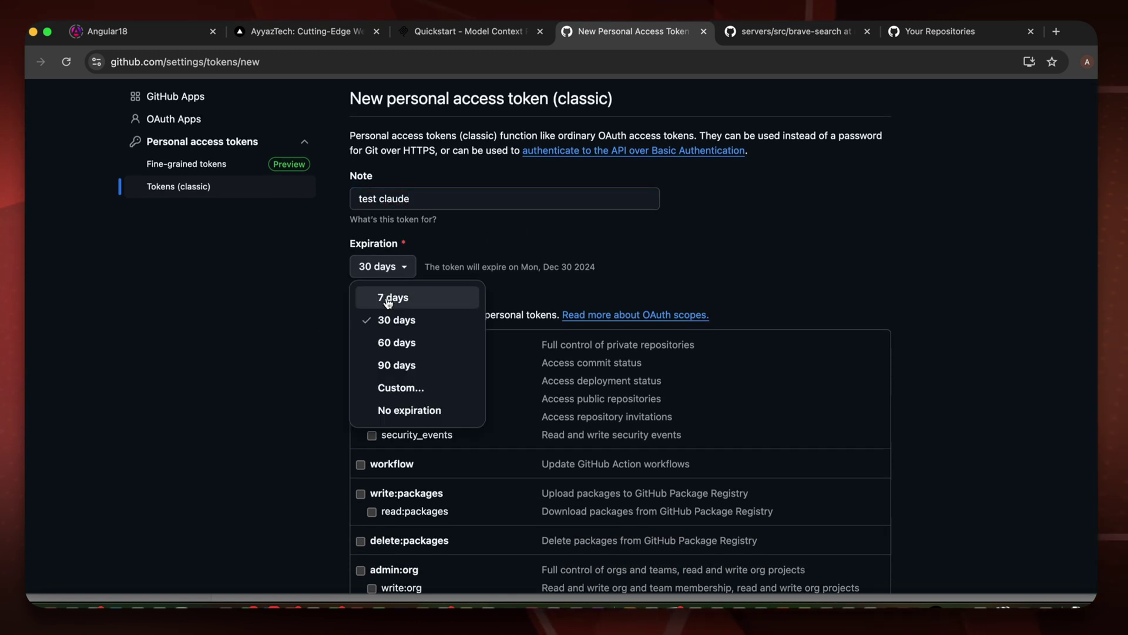
click(388, 299)
Grant the admin:public_key, admin:repo_hook, admin:org_hook, gist, notifications and user scopes
scroll(279, 326, down, 5)
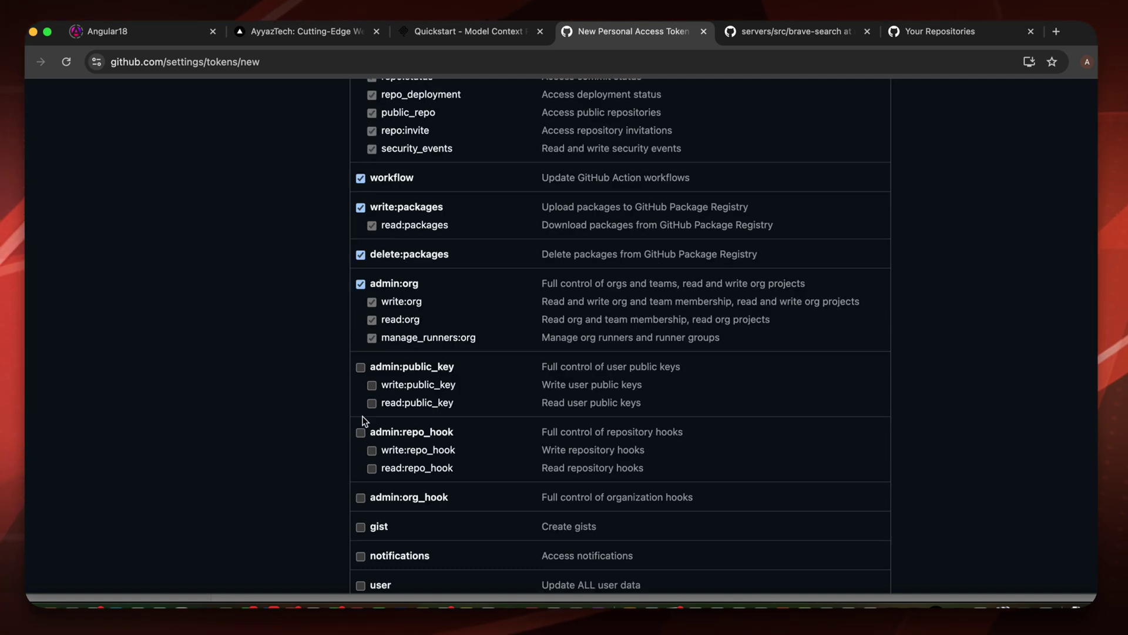
click(361, 366)
click(361, 432)
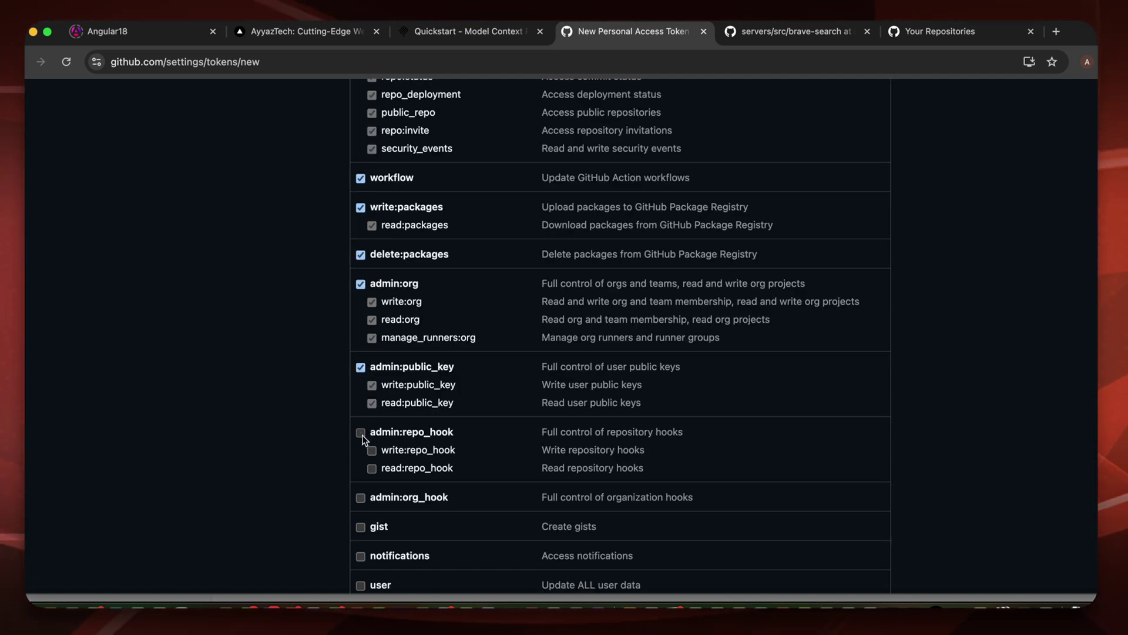
scroll(361, 432, down, 5)
click(361, 344)
click(361, 374)
click(361, 403)
click(361, 433)
scroll(362, 385, down, 5)
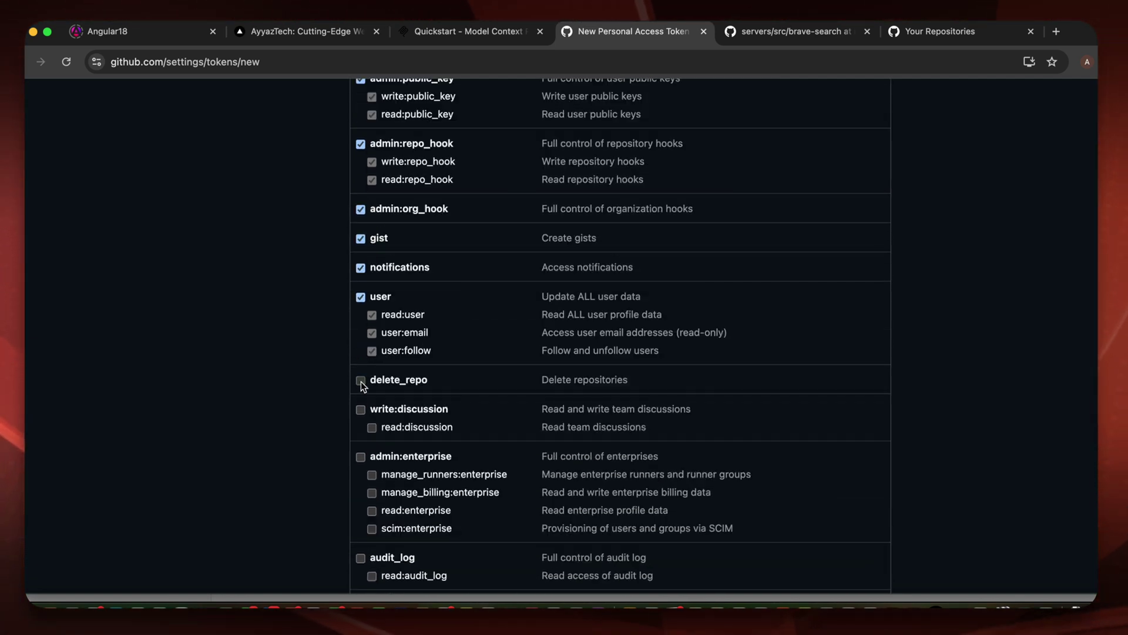
Grant admin:enterprise, audit_log, codespace and copilot scopes, then copy the generated token
click(361, 457)
scroll(358, 459, down, 5)
click(361, 403)
click(361, 456)
click(360, 504)
scroll(361, 497, down, 8)
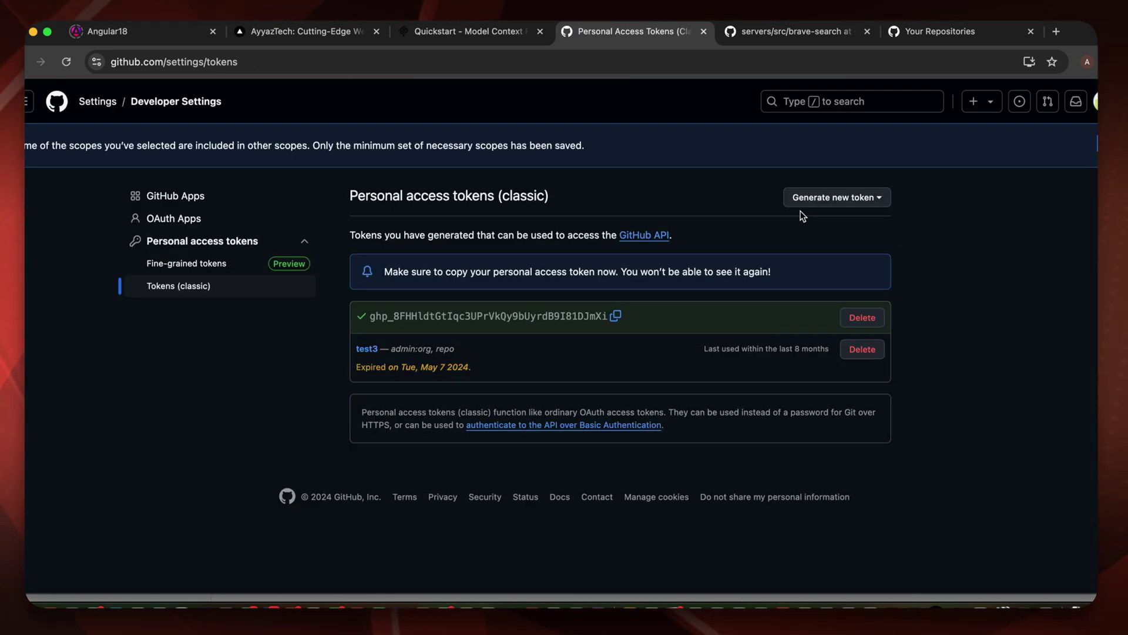
click(616, 316)
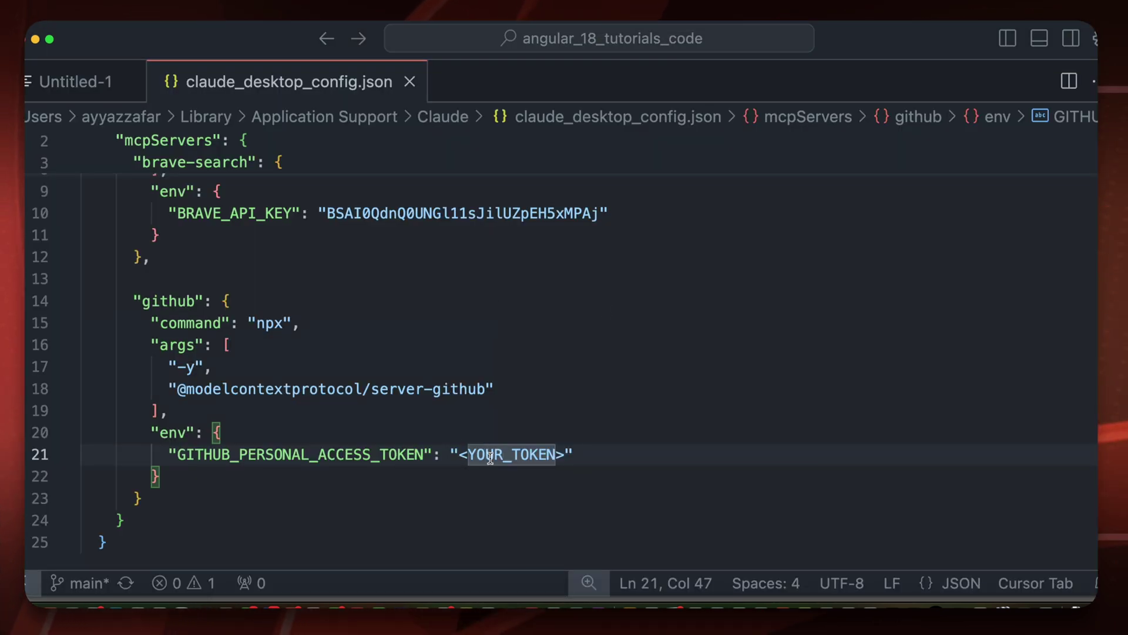
drag(490, 457, 564, 455)
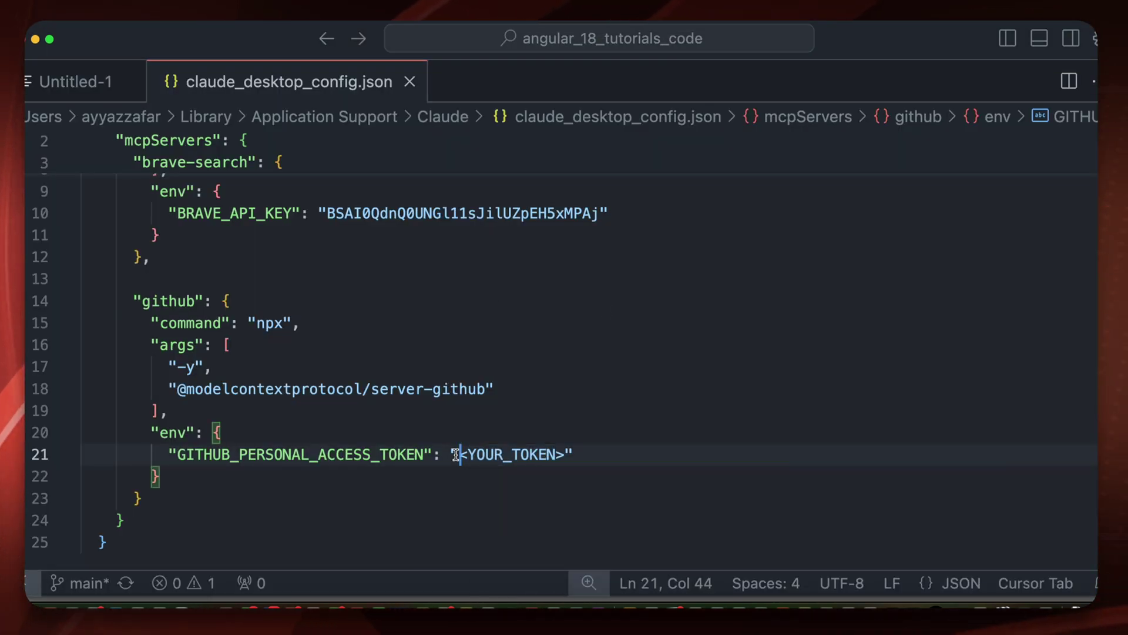
Paste the token over <YOUR_TOKEN>, then quit Claude from the Dock to reload the config
key(super+v)
click(566, 481)
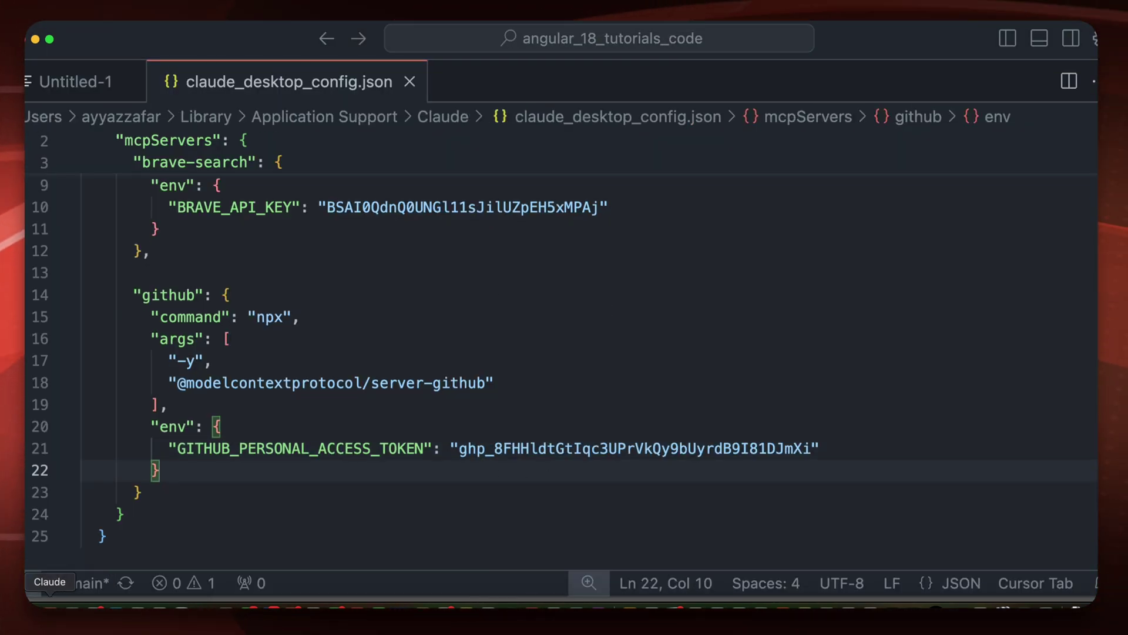
right_click(50, 605)
click(65, 578)
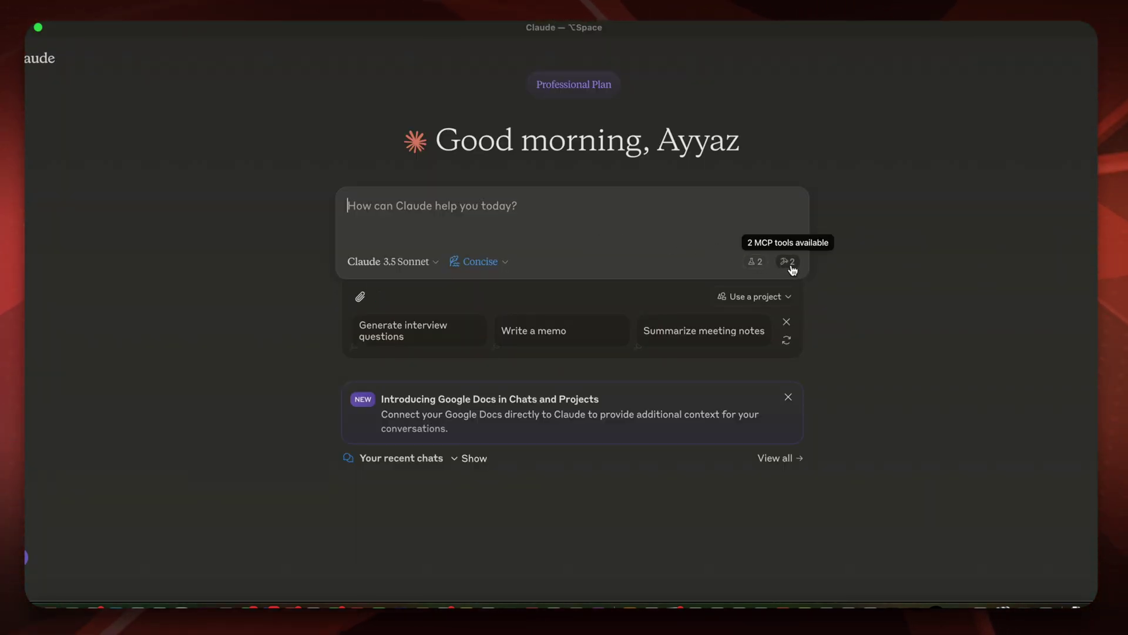
Open the Available MCP Tools list, now showing 11 tools, and scroll through it
click(788, 262)
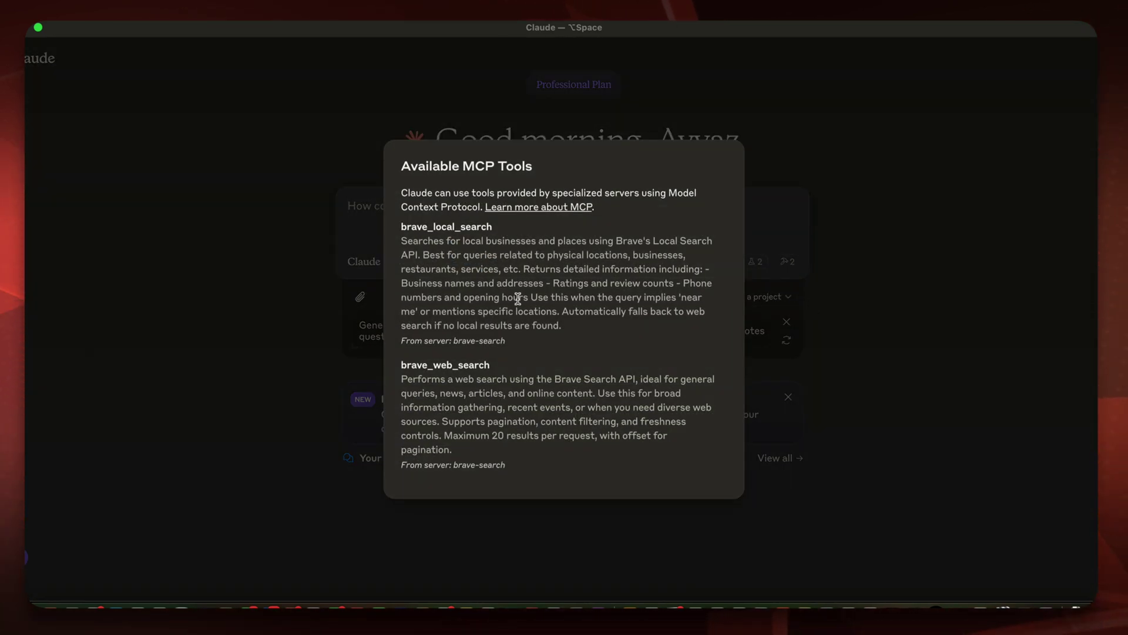
click(452, 529)
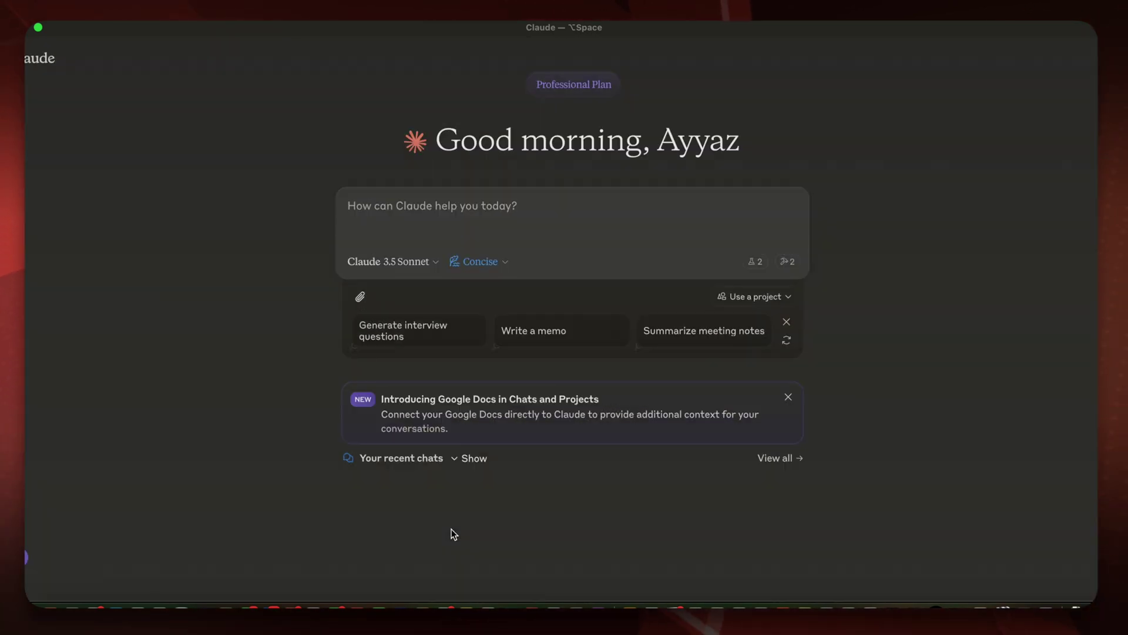
click(790, 262)
scroll(569, 330, down, 10)
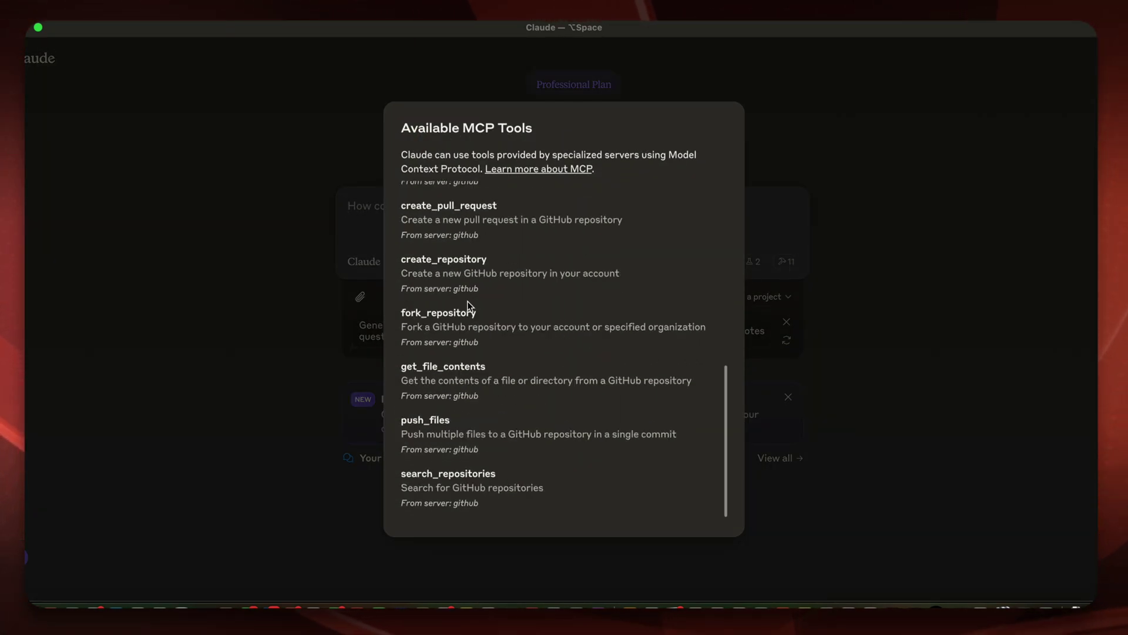
scroll(467, 301, up, 10)
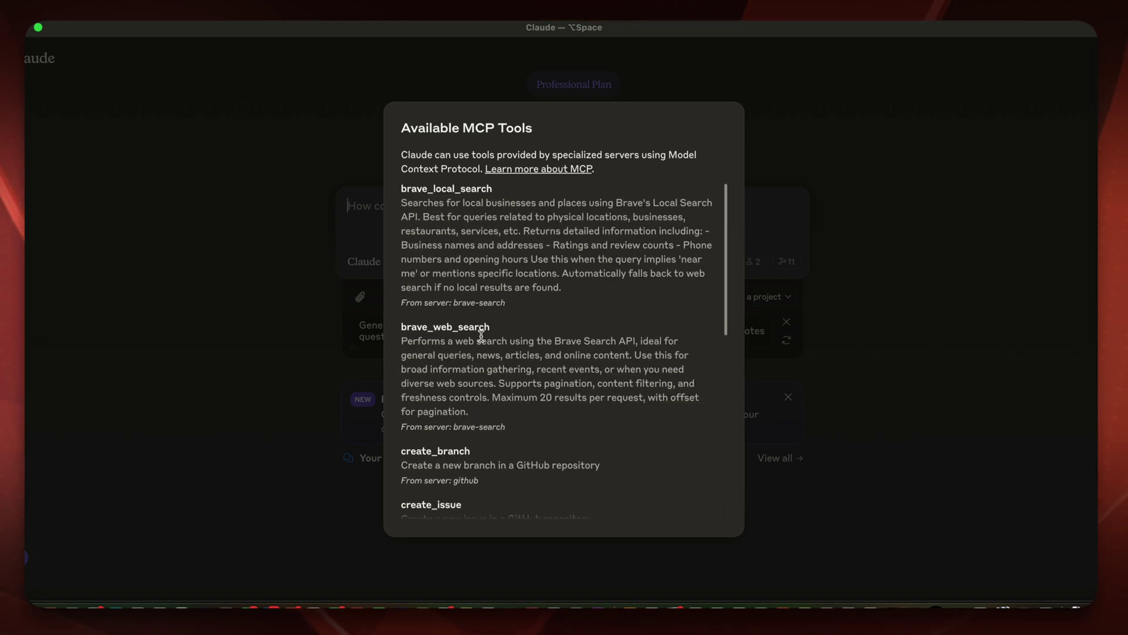
scroll(481, 335, down, 3)
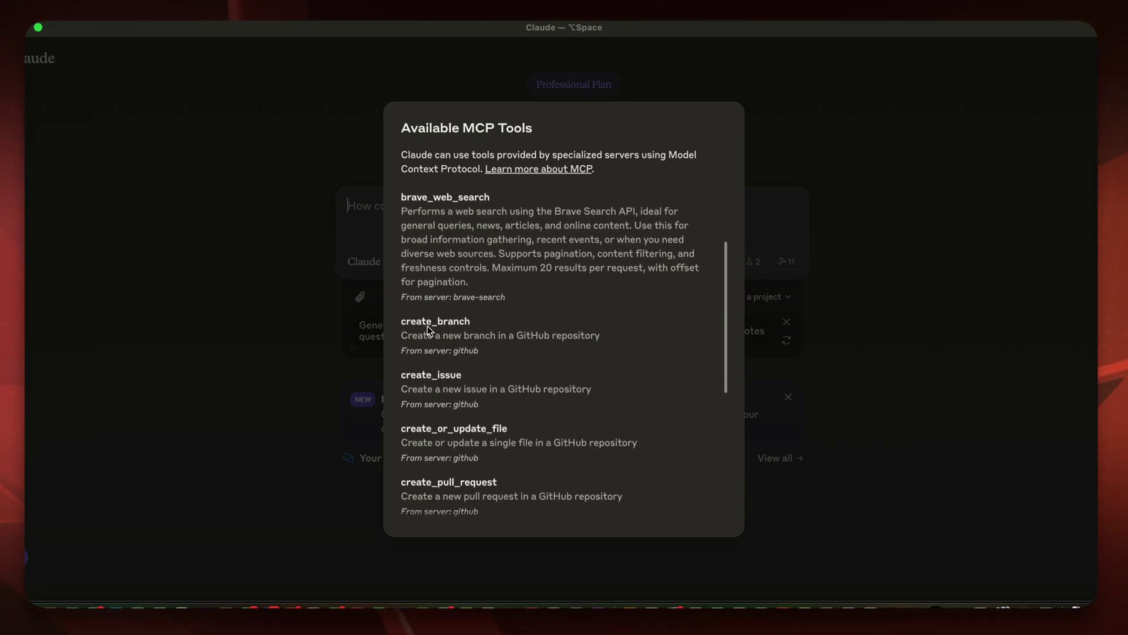
Pick out create_issue, create_or_update_file, create_repository, fork_repository and push_files, then close the list
double_click(433, 377)
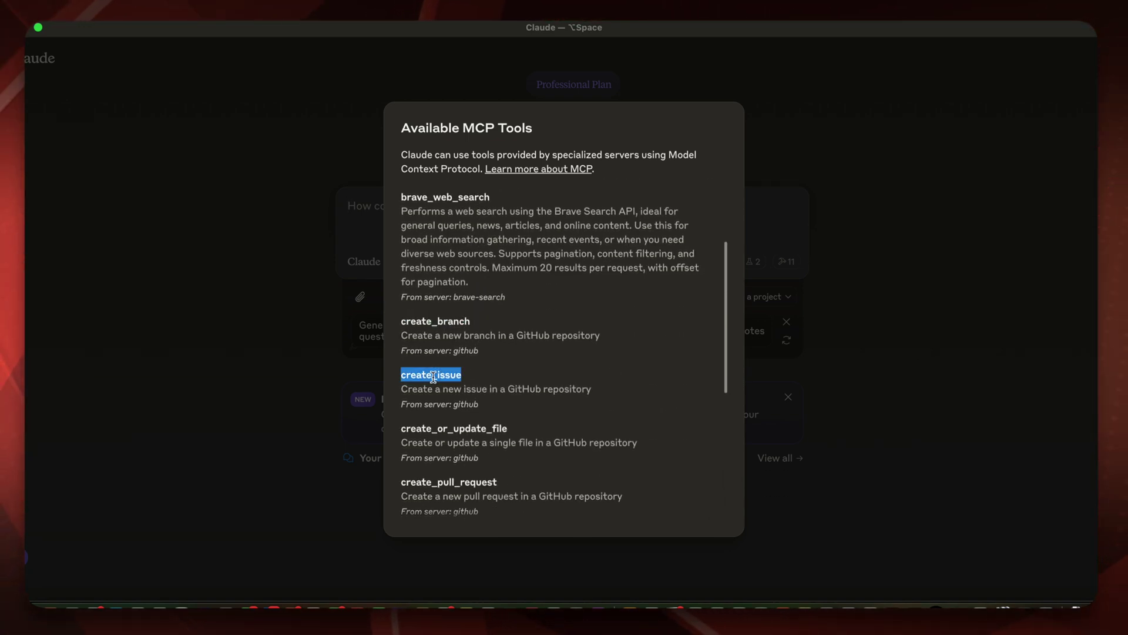
double_click(476, 429)
scroll(626, 421, down, 4)
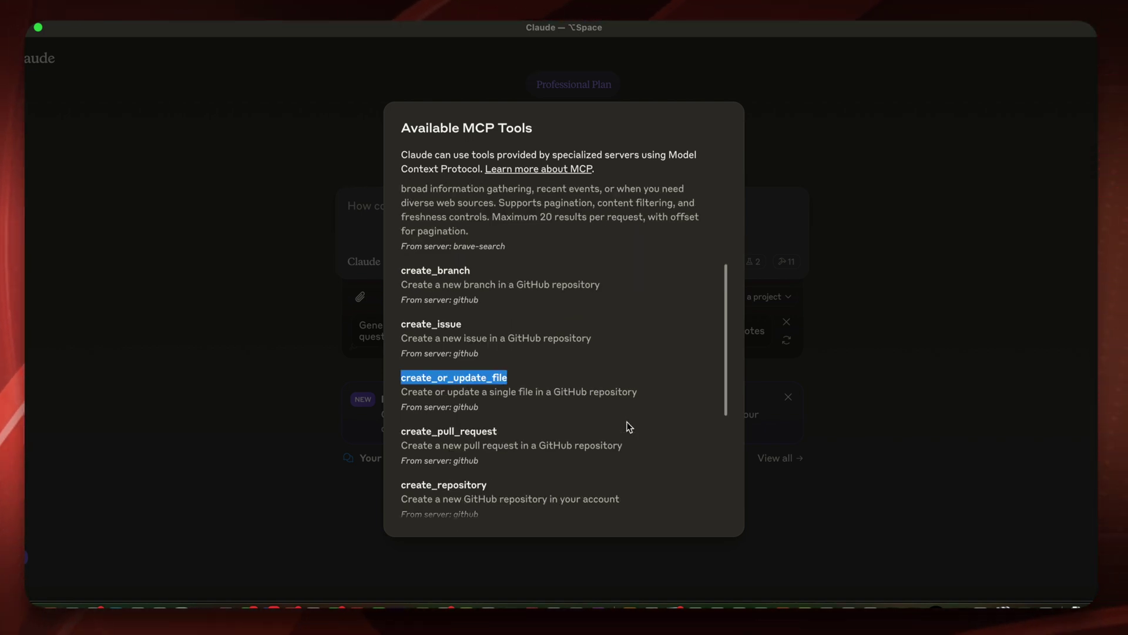
scroll(445, 407, down, 3)
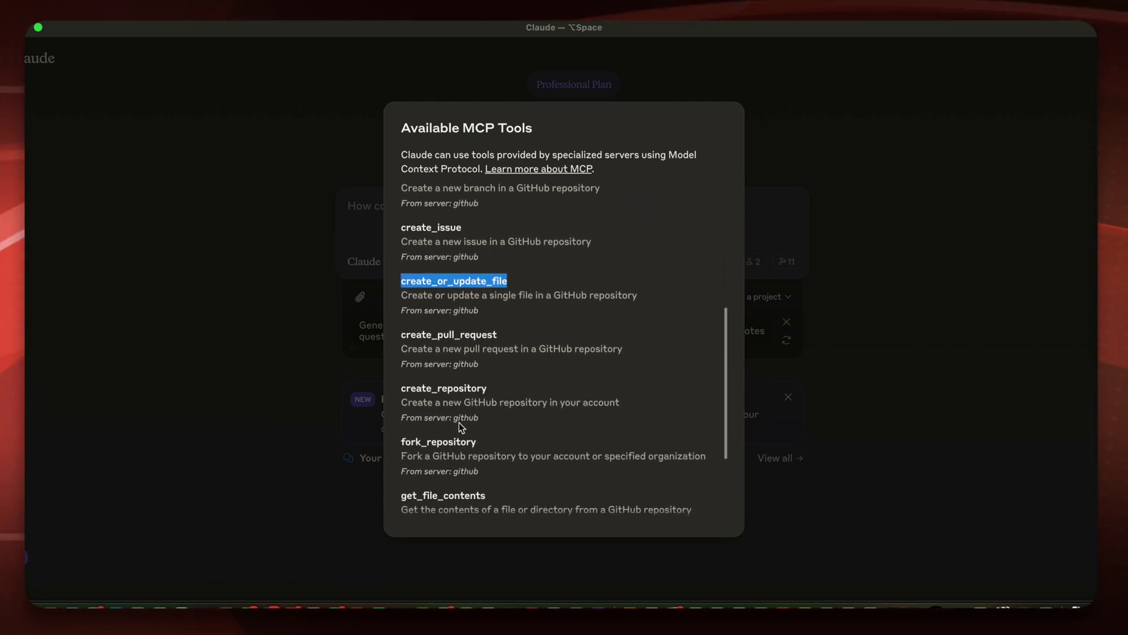
double_click(443, 388)
scroll(444, 389, down, 3)
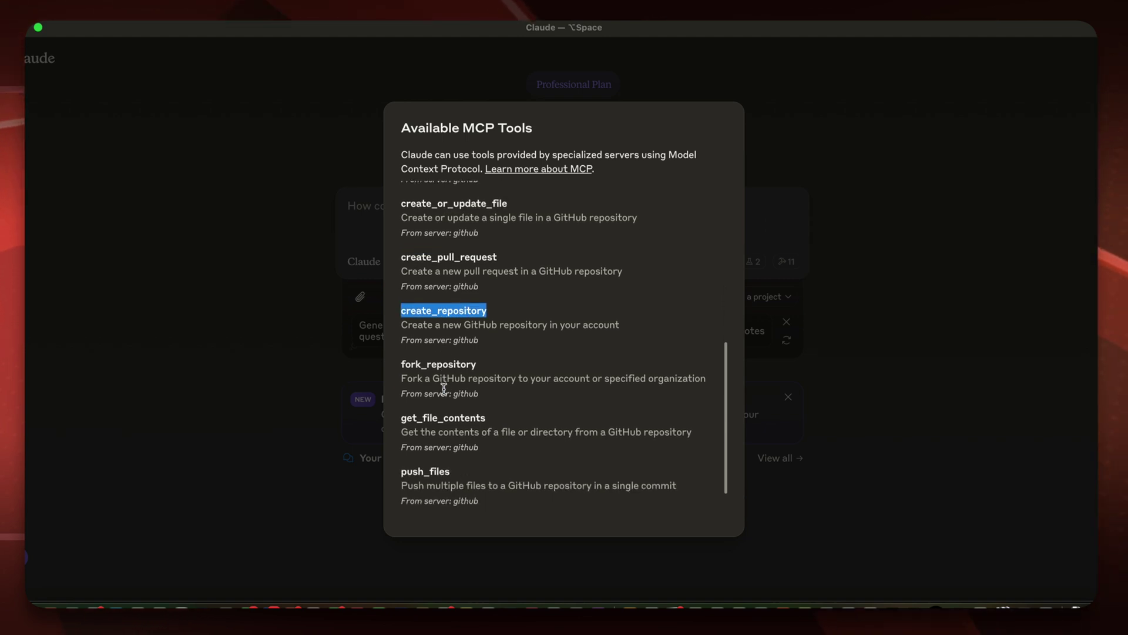
double_click(437, 363)
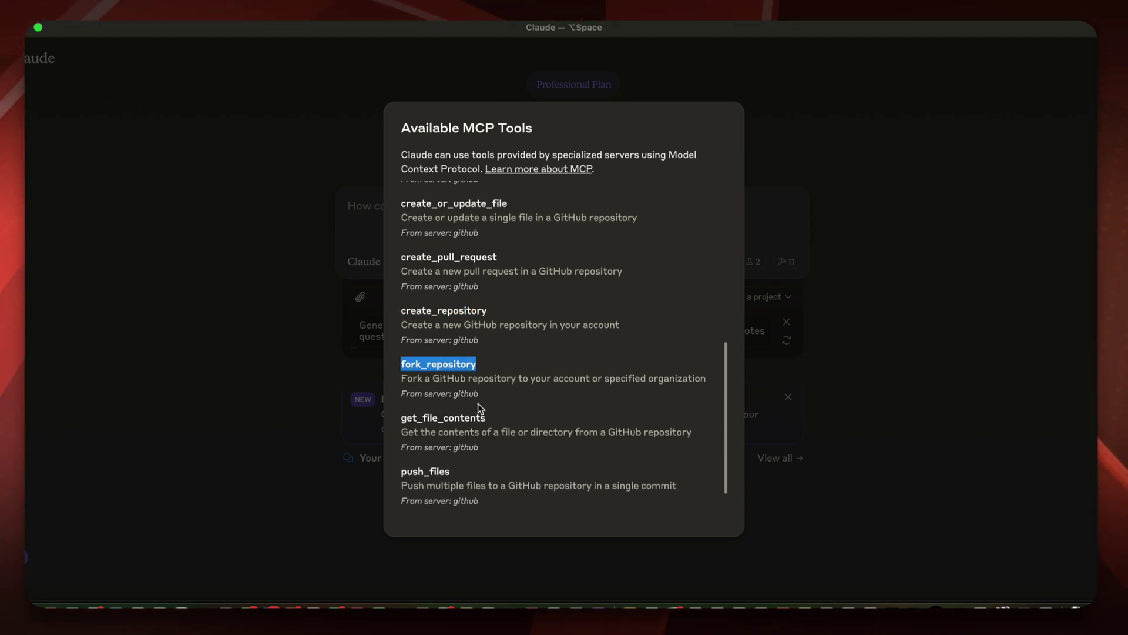
scroll(436, 427, down, 2)
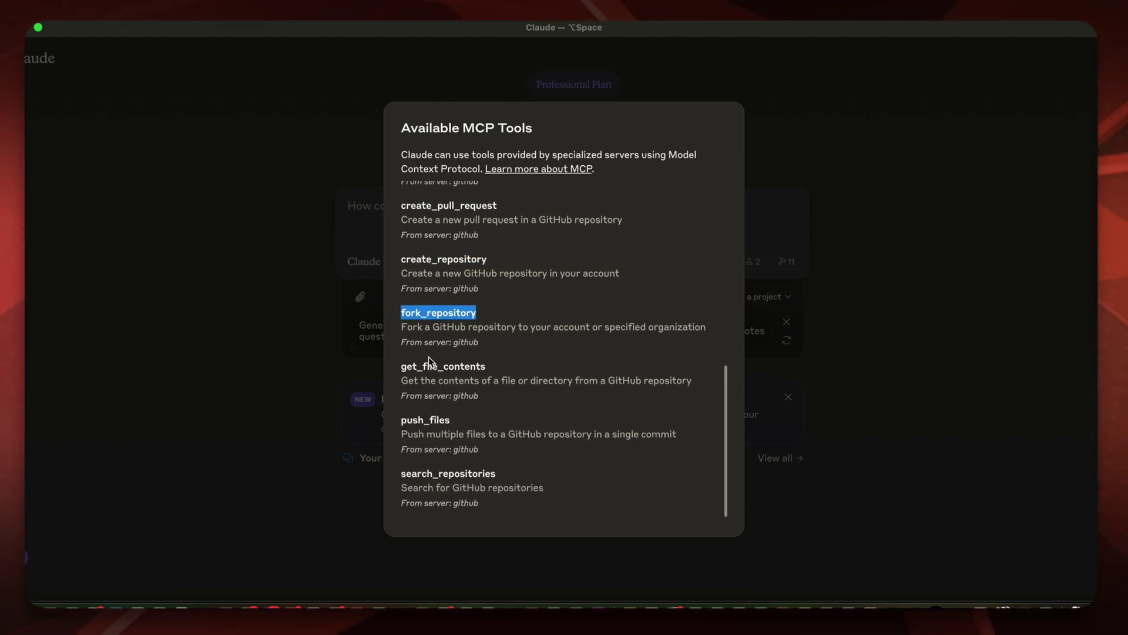
double_click(456, 366)
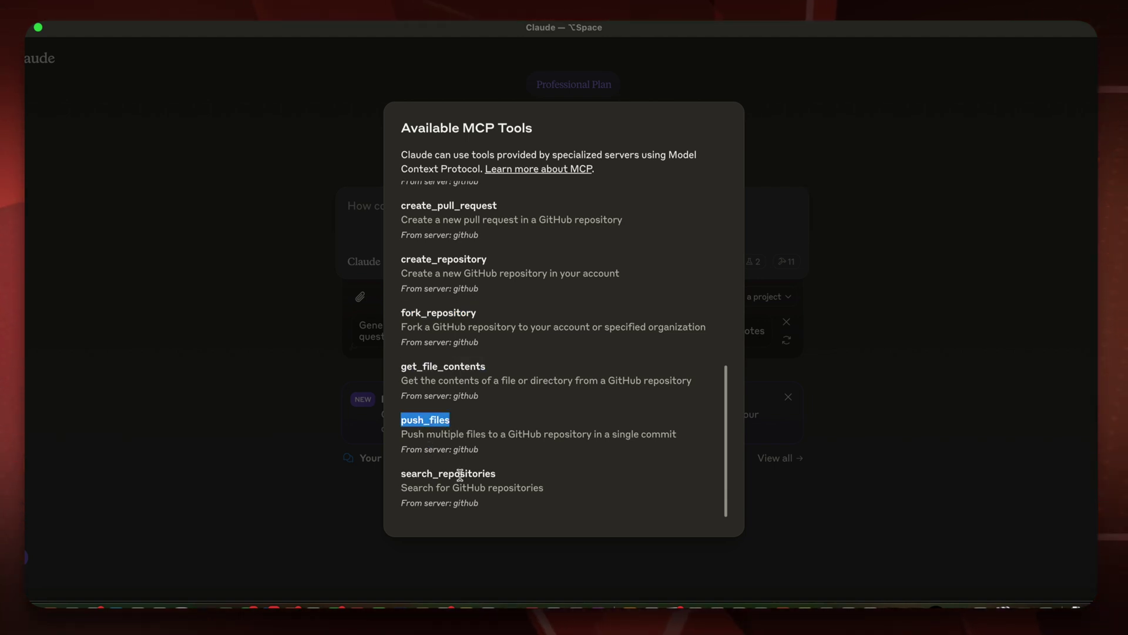
click(262, 450)
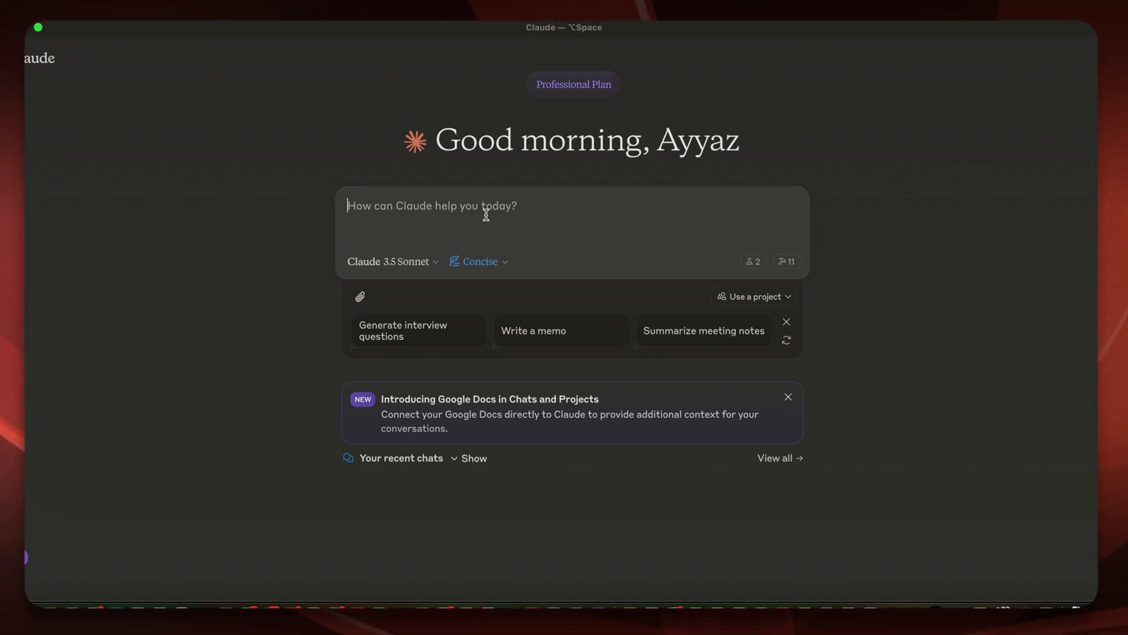
Ask Claude to list my GitHub repos, allow the search tool, then switch to Chrome's tokens page
text(show me list of github repos in my account)
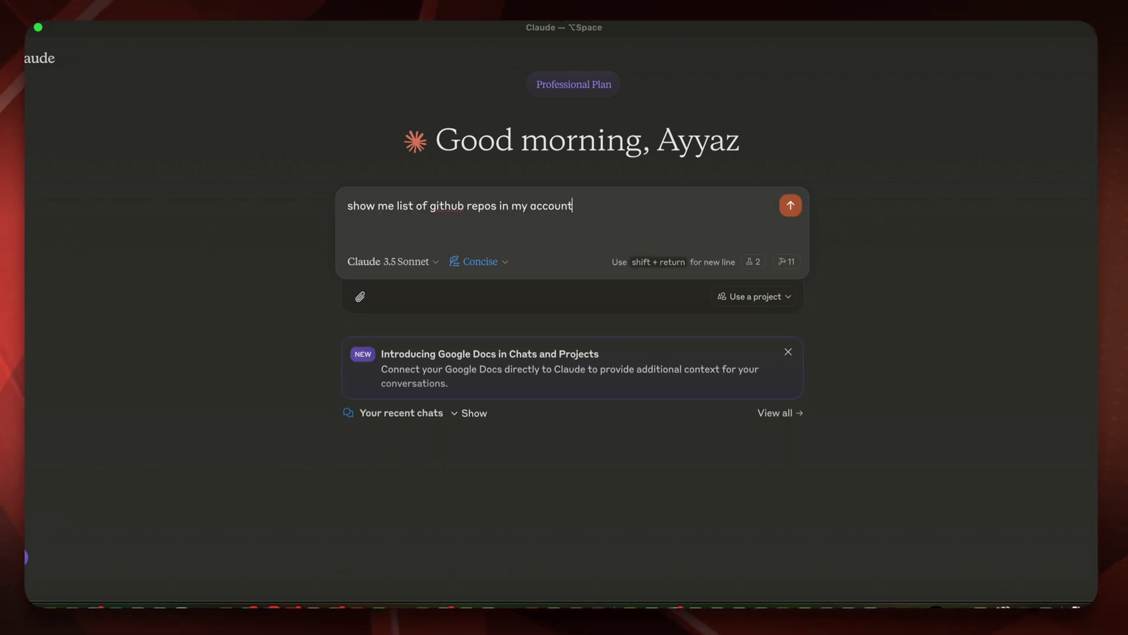
key(Return)
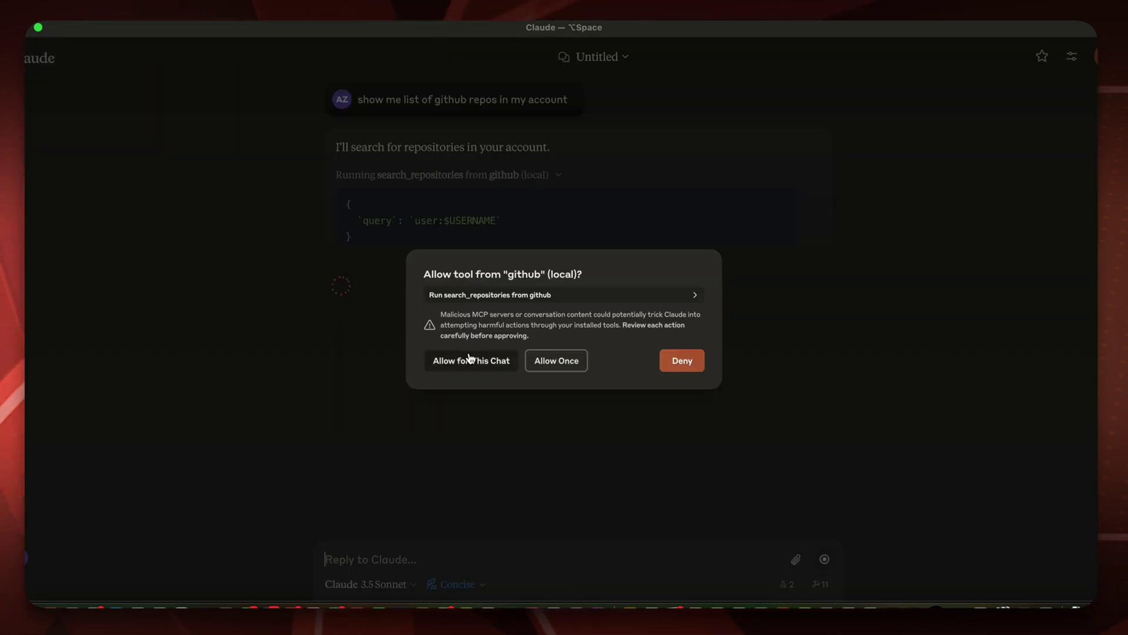
click(471, 359)
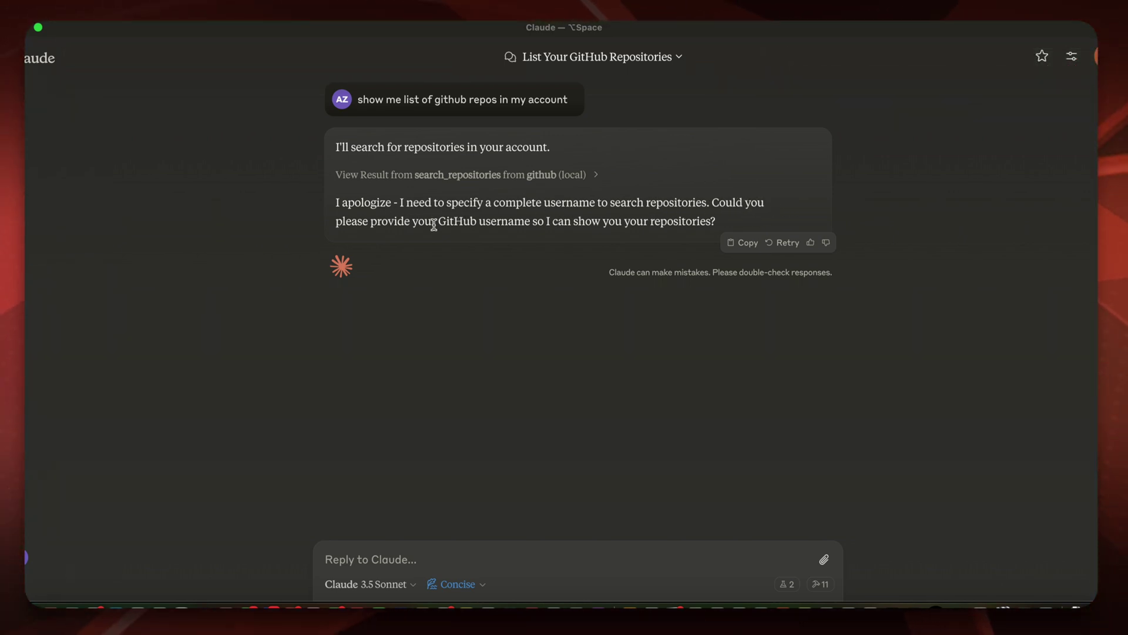
key(super+Tab)
key(super+Tab)
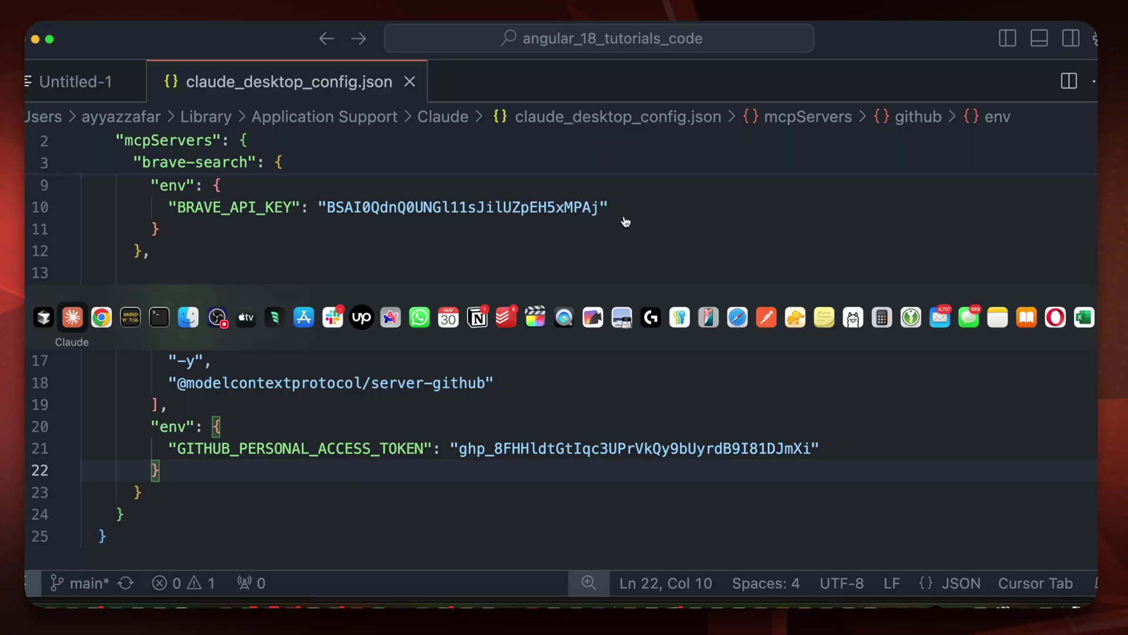
key(super+Tab)
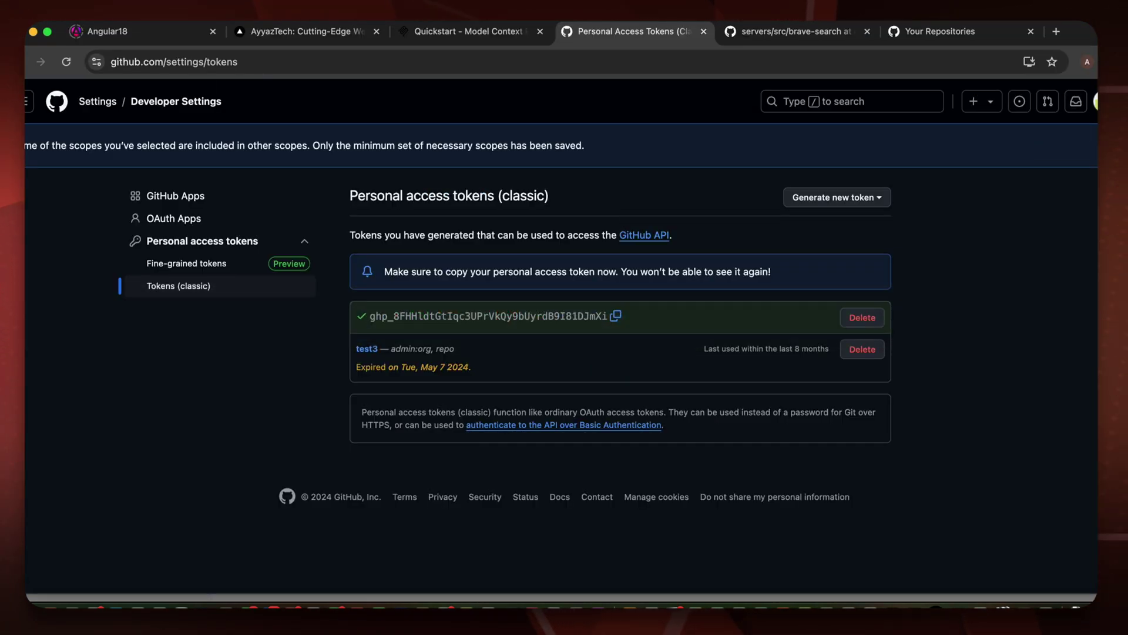
On the brave-search tab, select the account username from the GitHub account menu
click(791, 33)
scroll(1056, 140, up, 15)
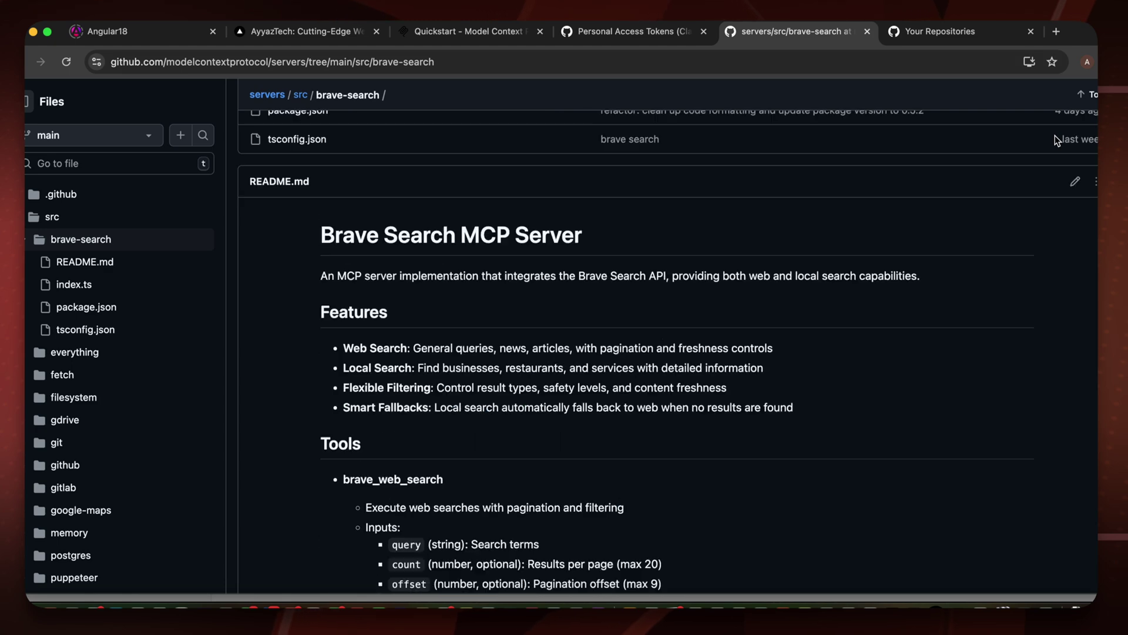
scroll(1056, 139, up, 5)
click(1087, 101)
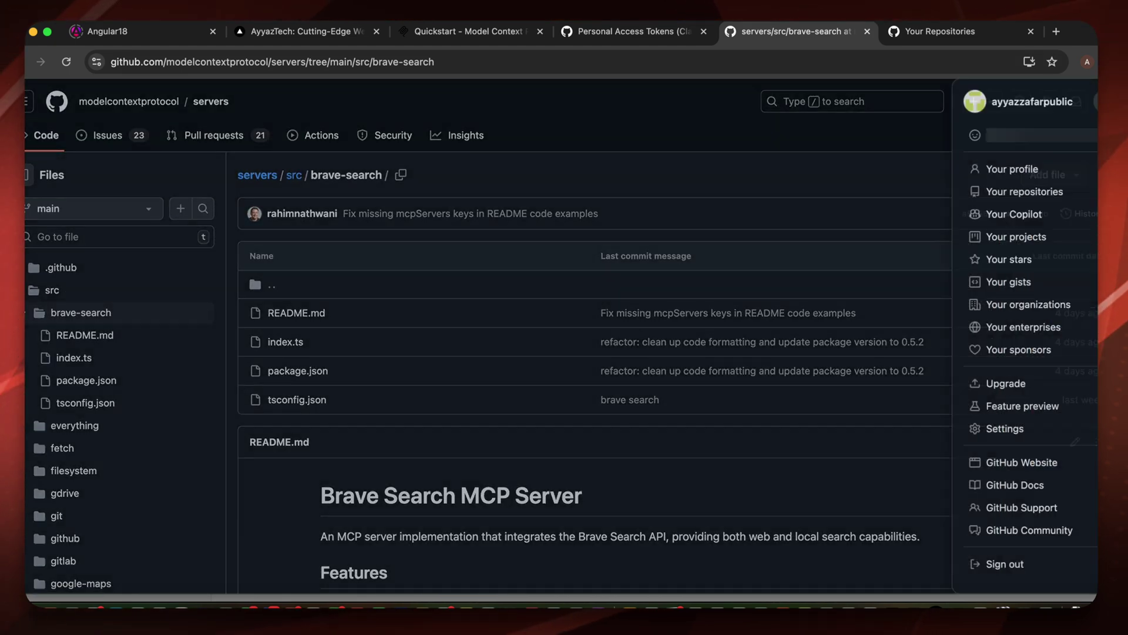
double_click(981, 103)
key(super+c)
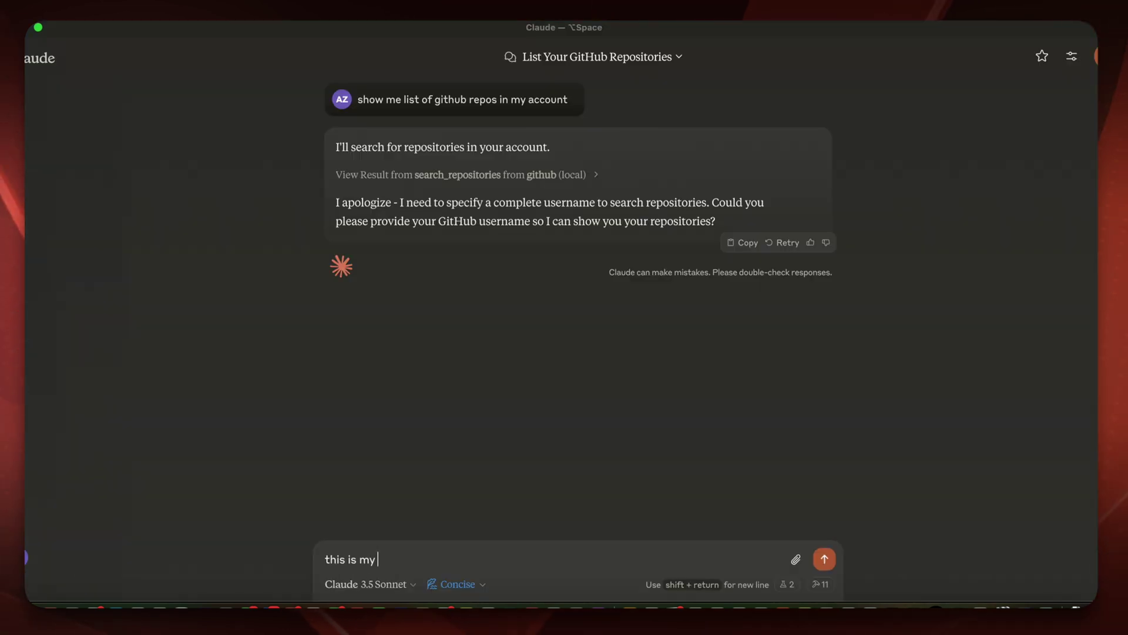
Reply 'this is my username:' with the pasted GitHub username and review the 19 listed repos
text(name:)
key(super+v)
key(Return)
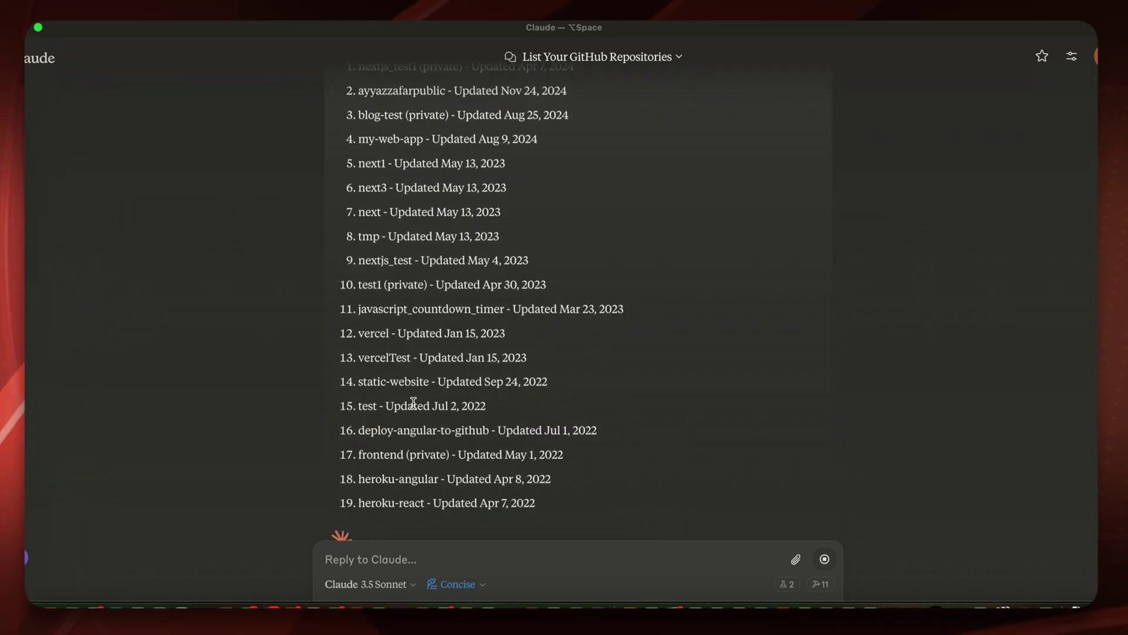
scroll(414, 403, up, 4)
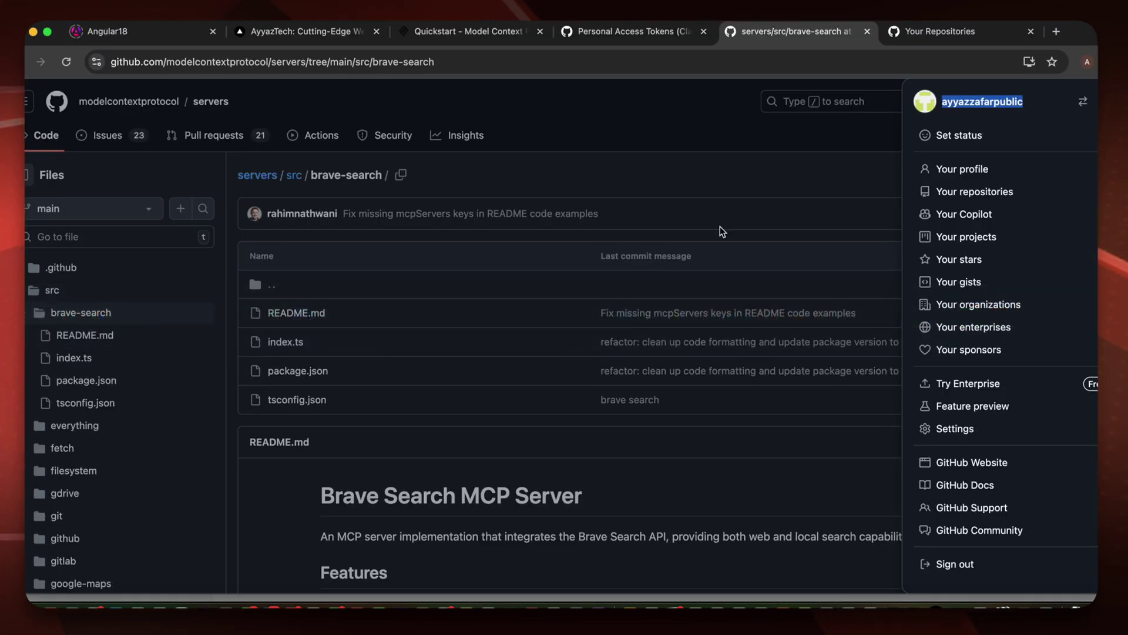
Browse the account's 19 repositories under 'Your repositories', then return to the Claude chat
click(971, 191)
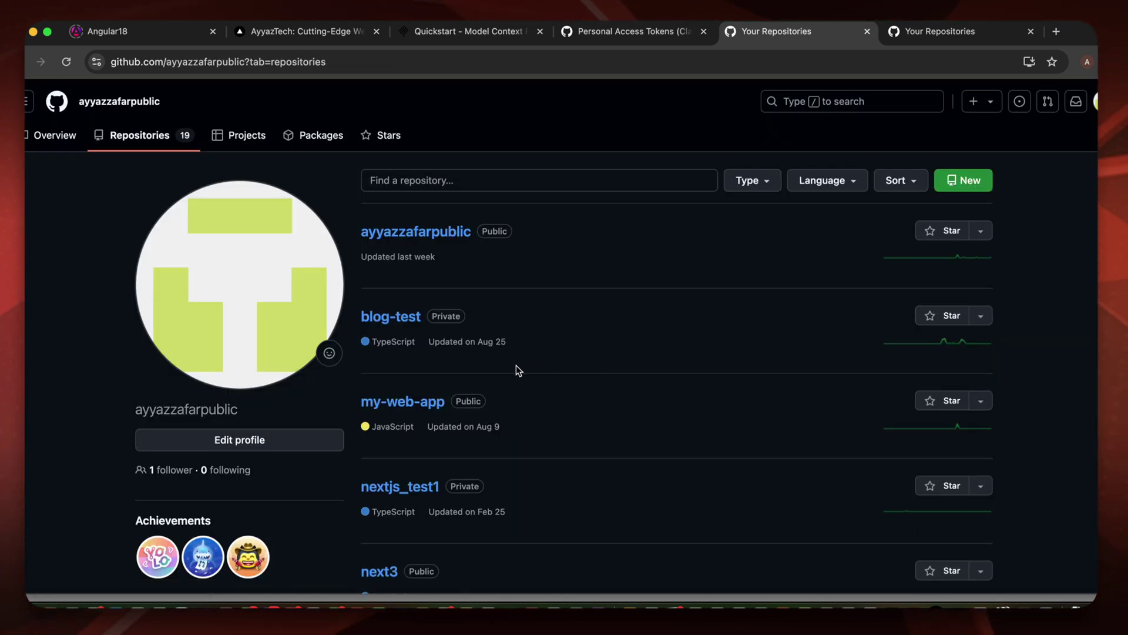
scroll(516, 365, down, 15)
scroll(516, 365, up, 7)
scroll(516, 365, up, 15)
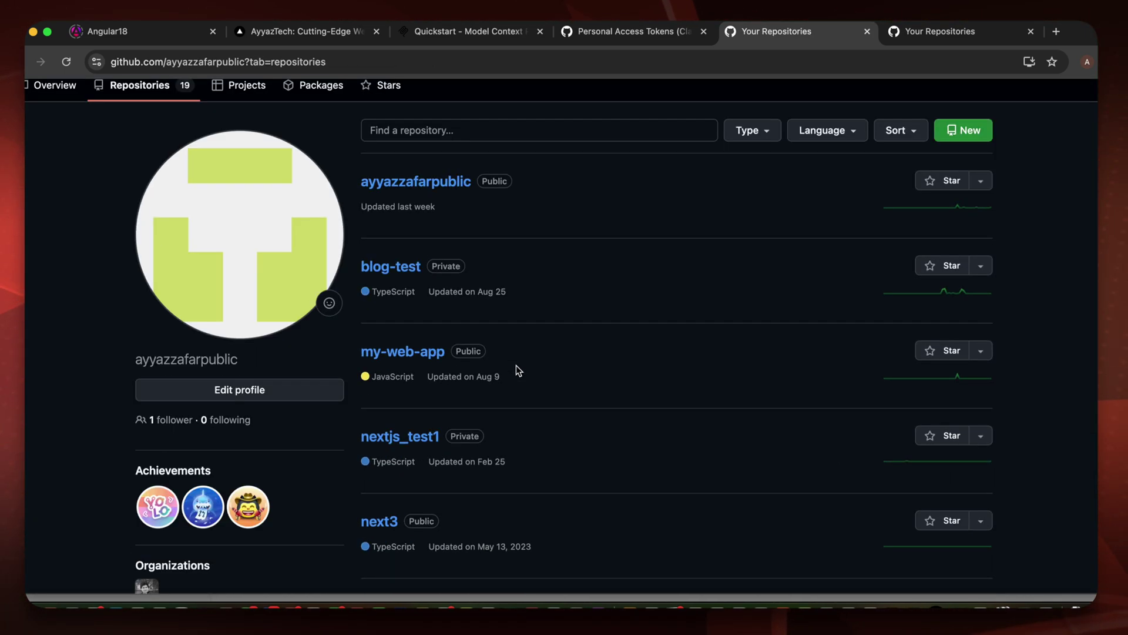
scroll(515, 365, down, 20)
scroll(516, 370, up, 10)
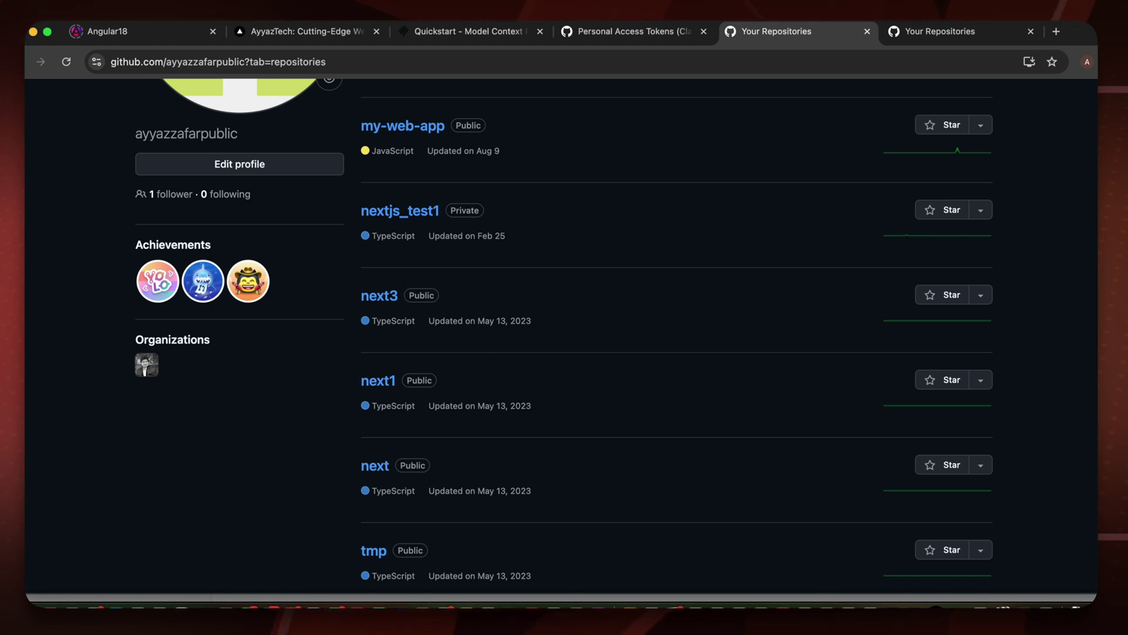
key(super+Tab)
key(super+Tab)
key(super+Tab)
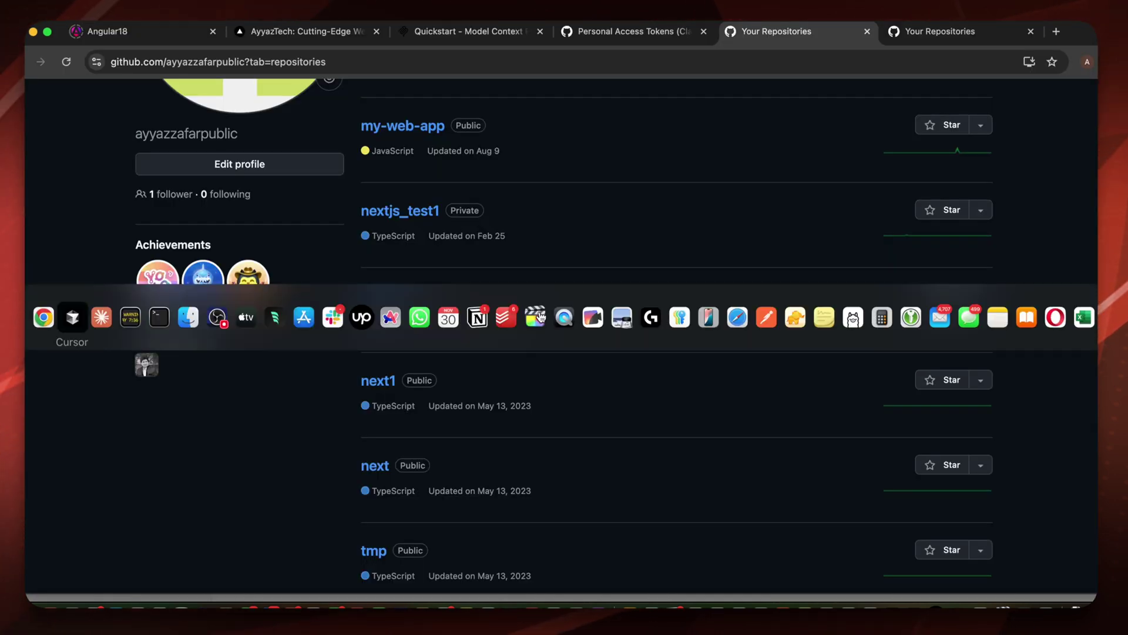
key(super+Tab)
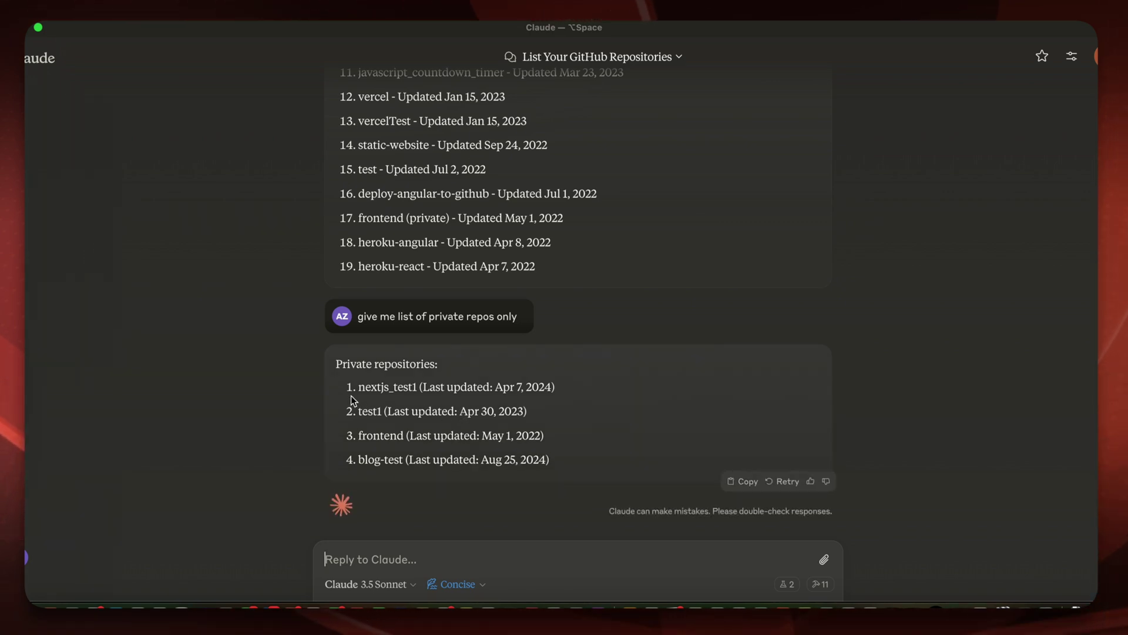
drag(350, 391, 489, 463)
click(388, 462)
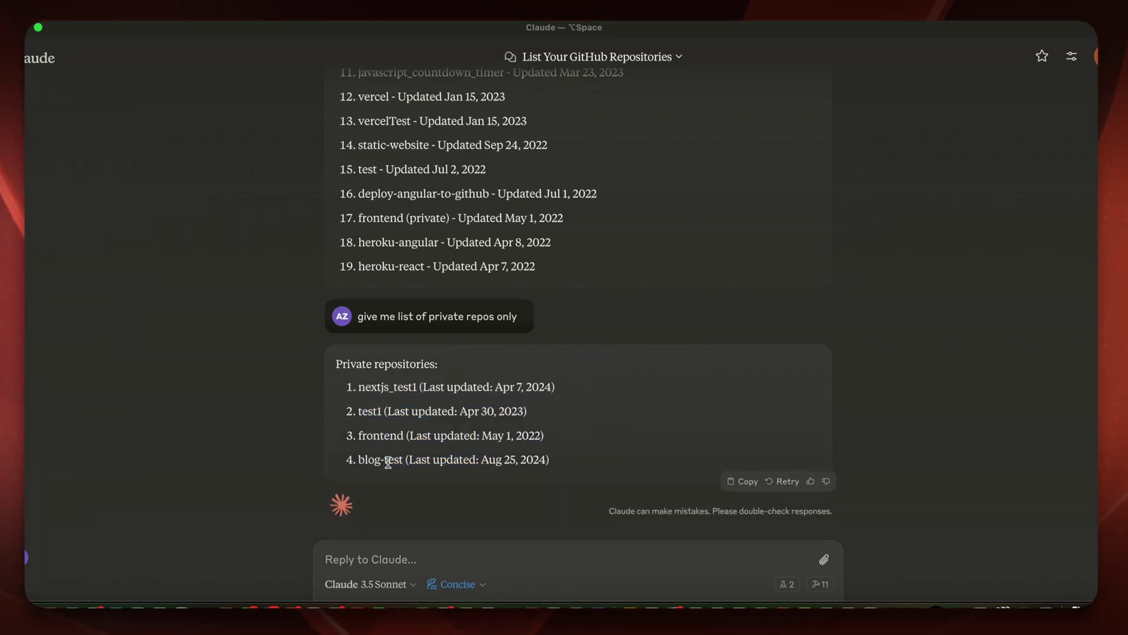
key(super+c)
key(super+Tab)
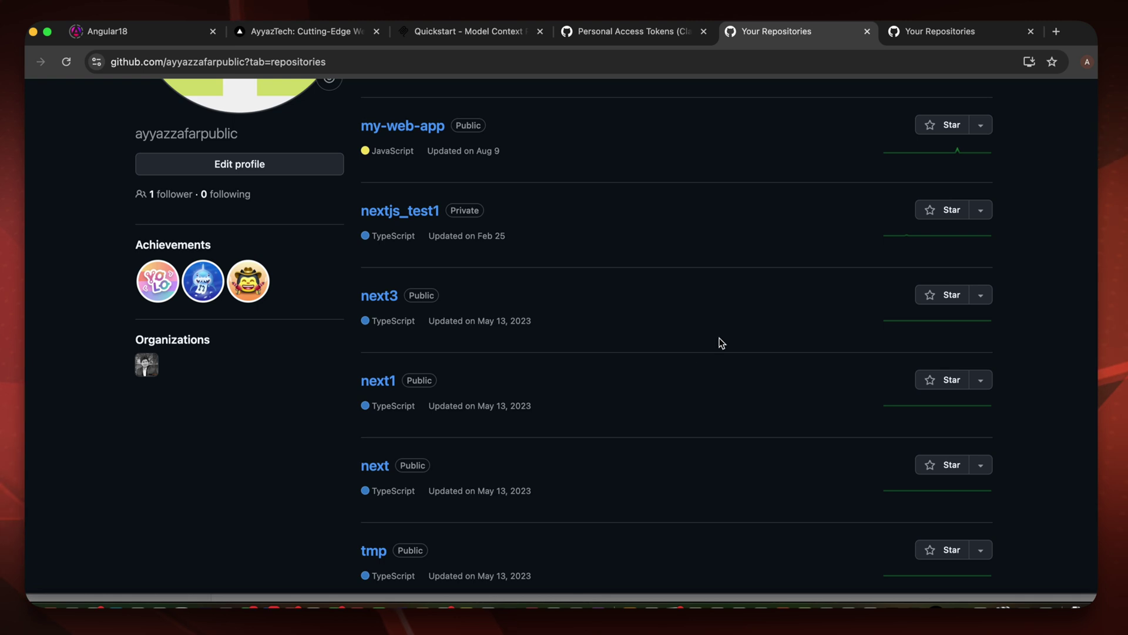
key(super+f)
key(super+v)
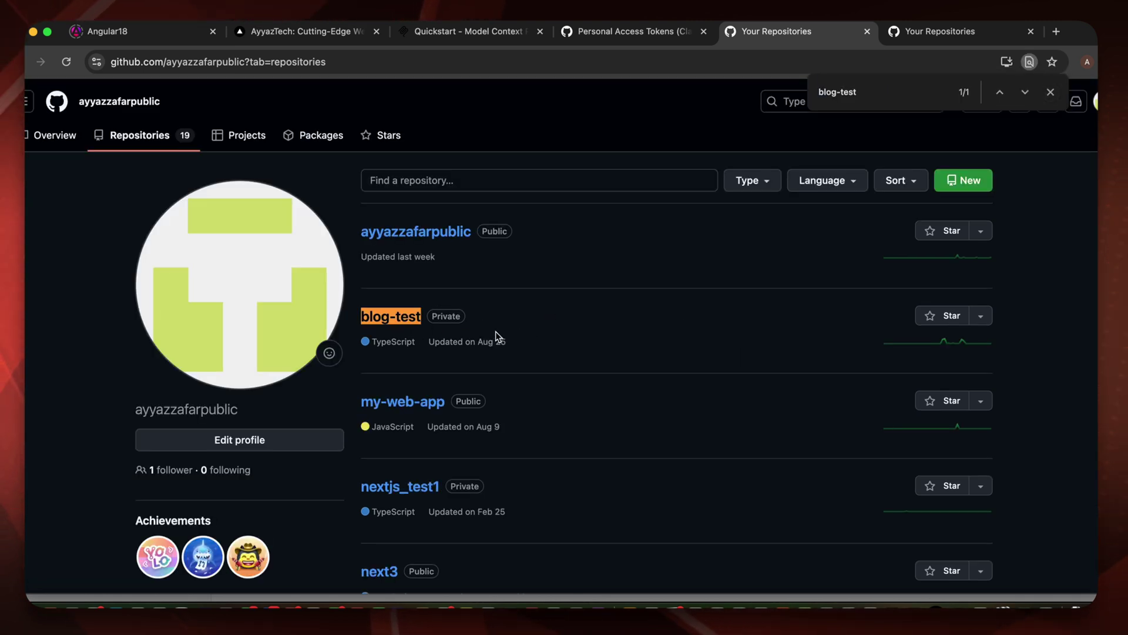
key(super+Tab)
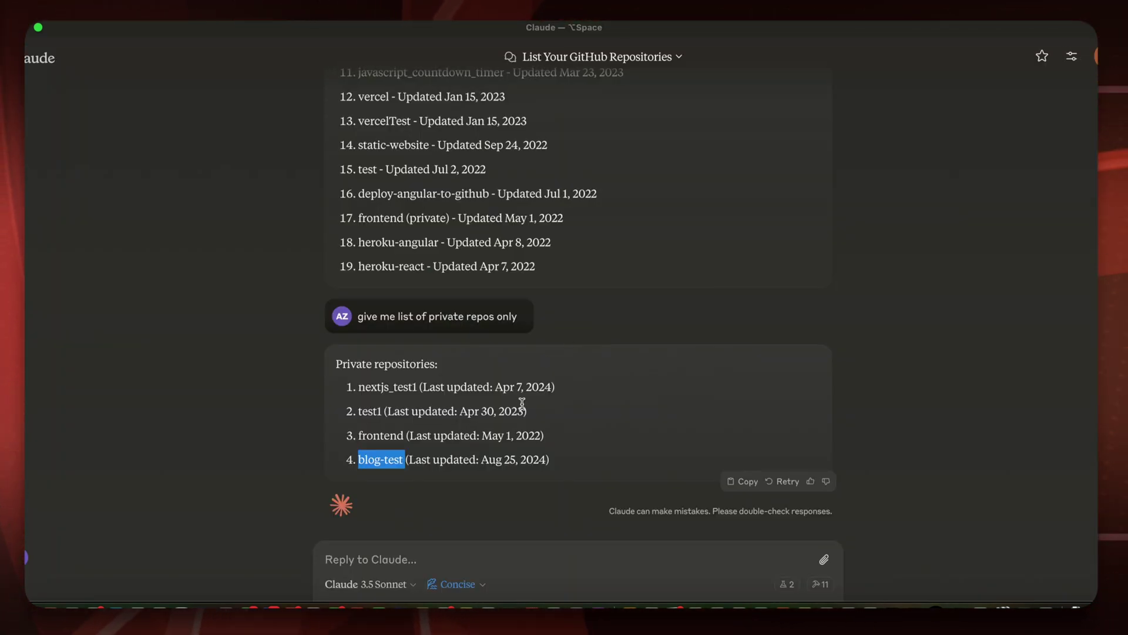
click(410, 557)
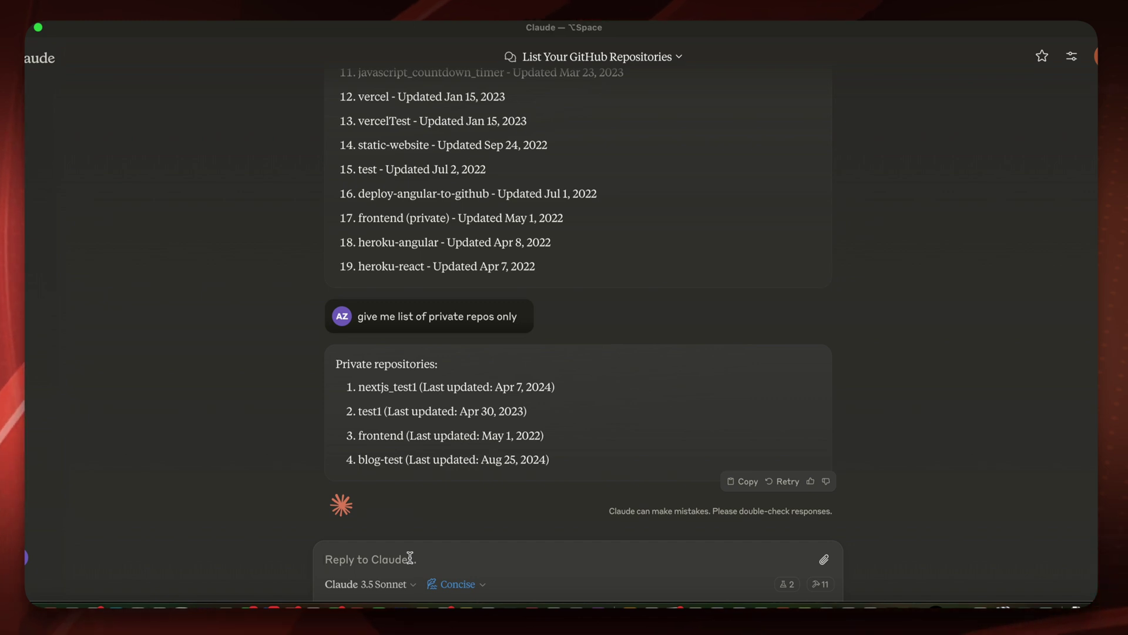
Ask Claude to create repository 'XYZ' with a nice README, allowing its GitHub tools
text(create)
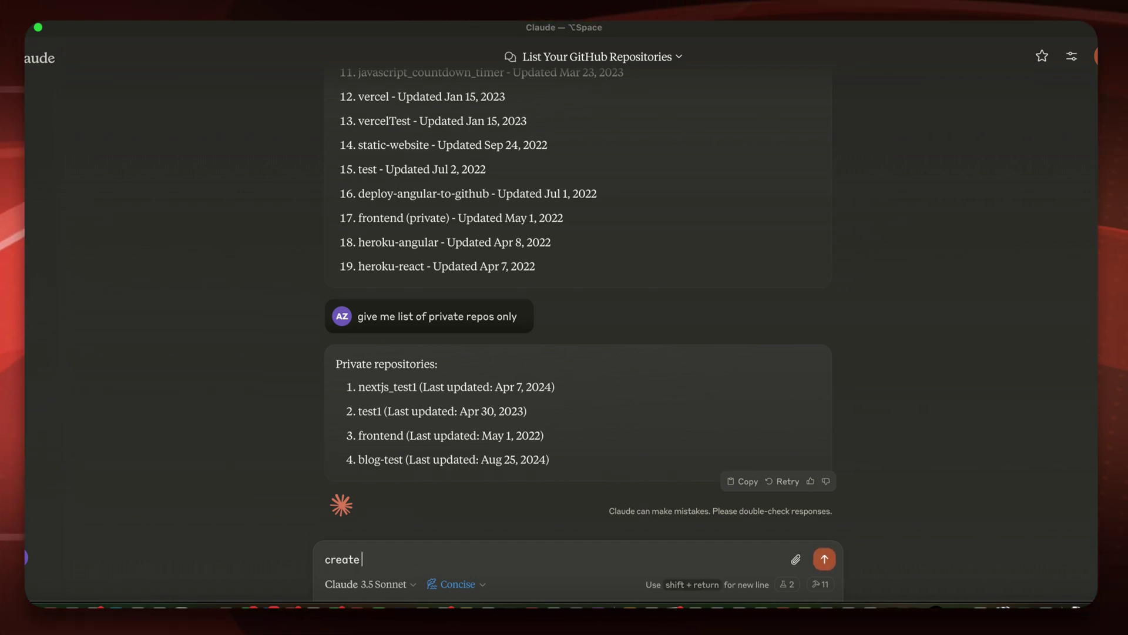
text( a new reposito)
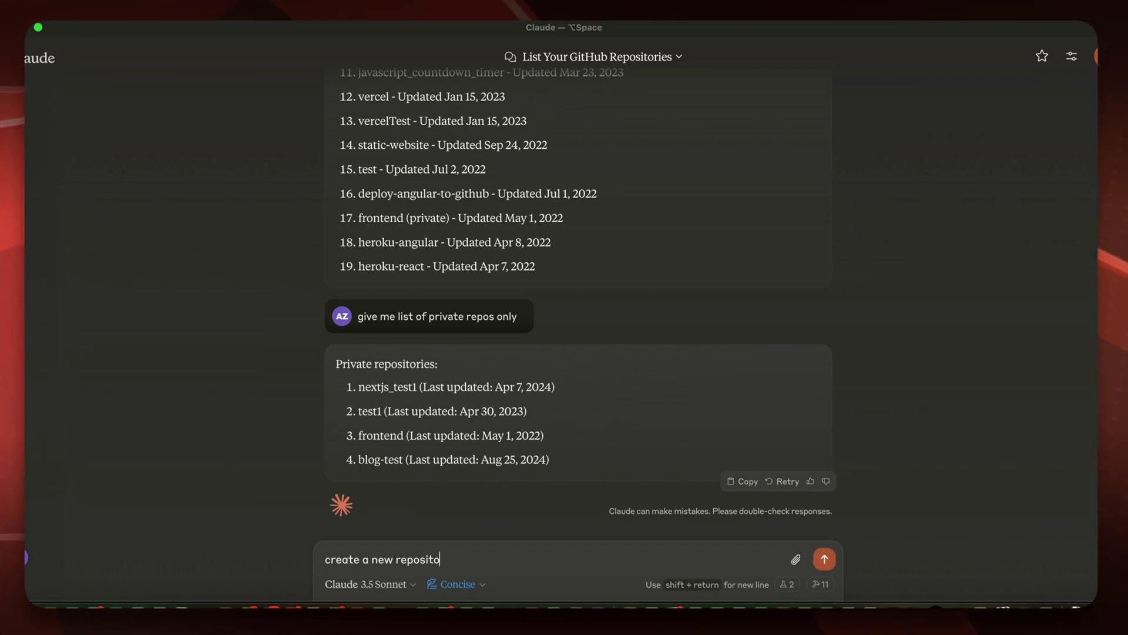
text(ry with the name X)
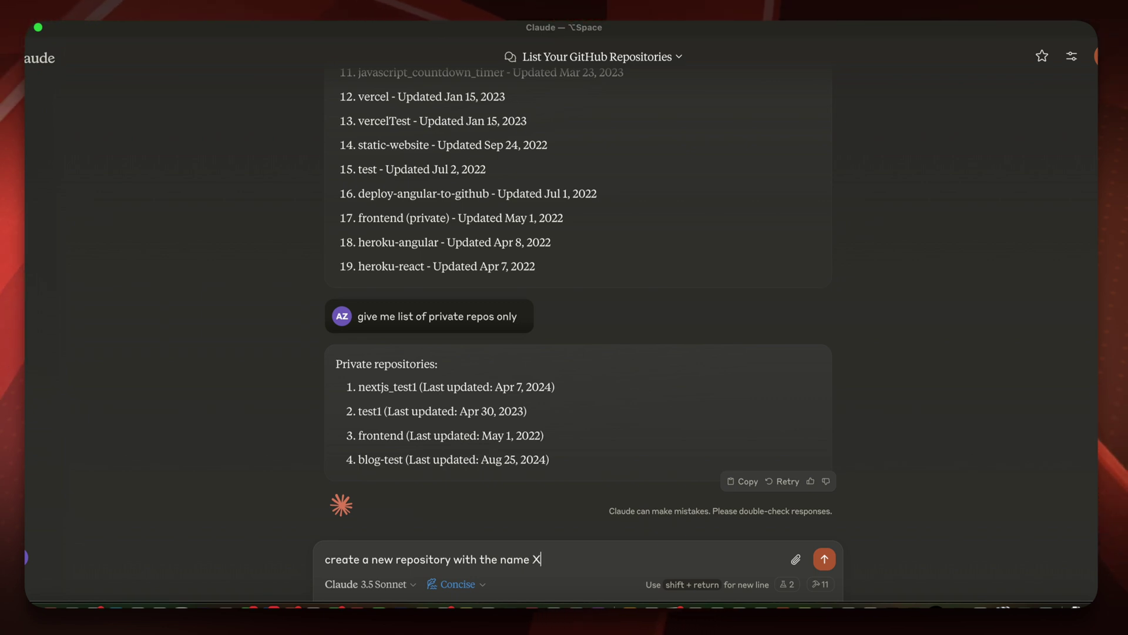
text(YZ with a)
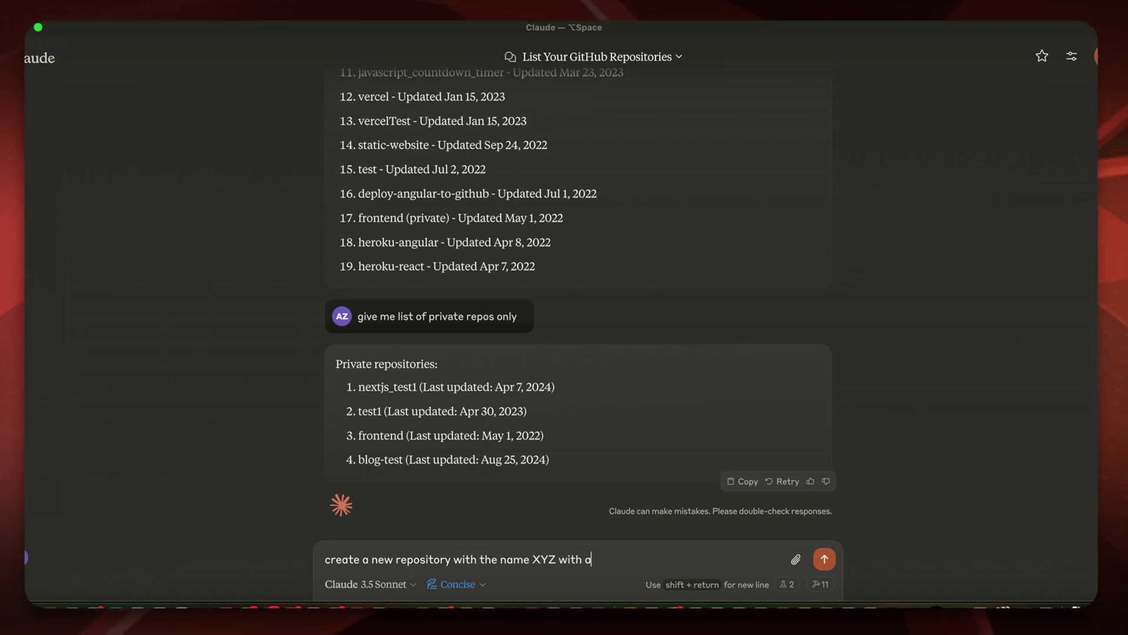
text( nice readme file)
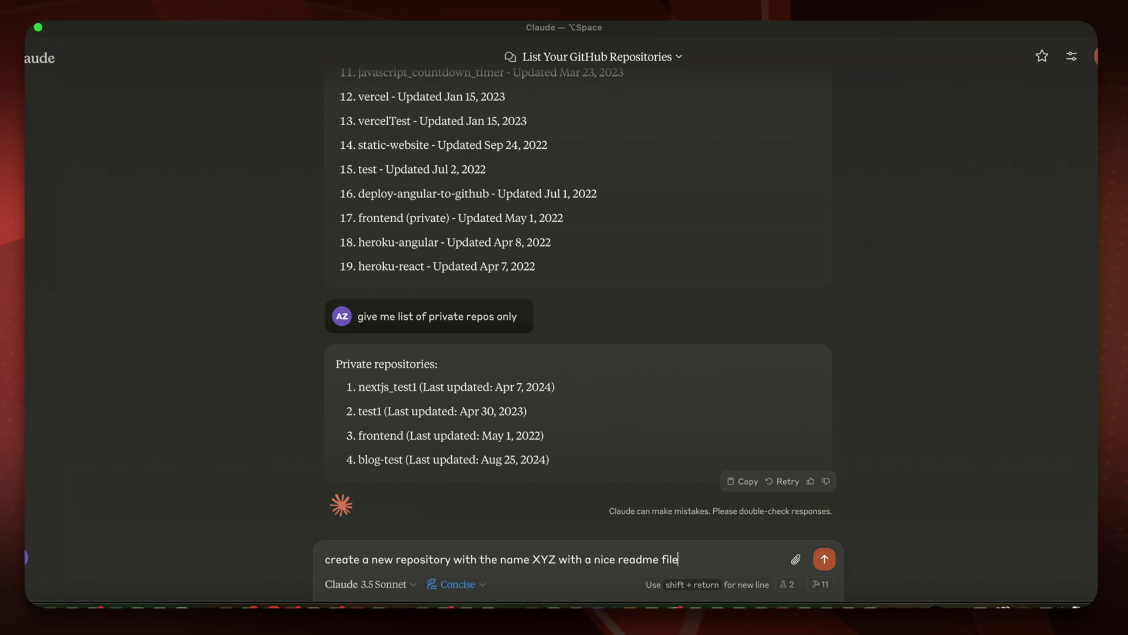
key(Return)
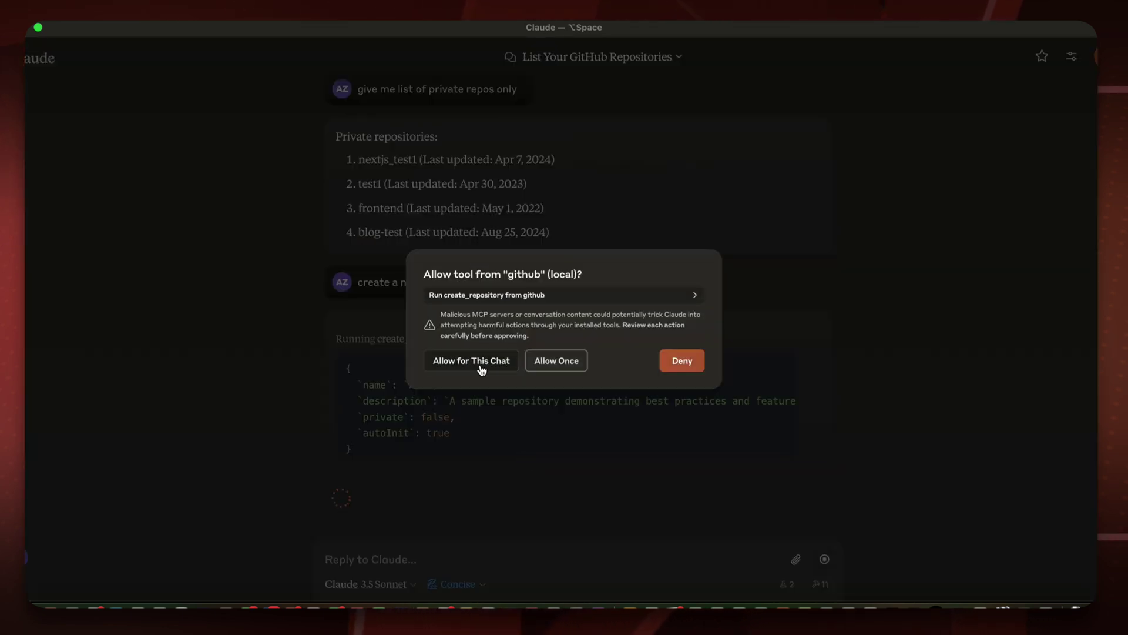
click(461, 367)
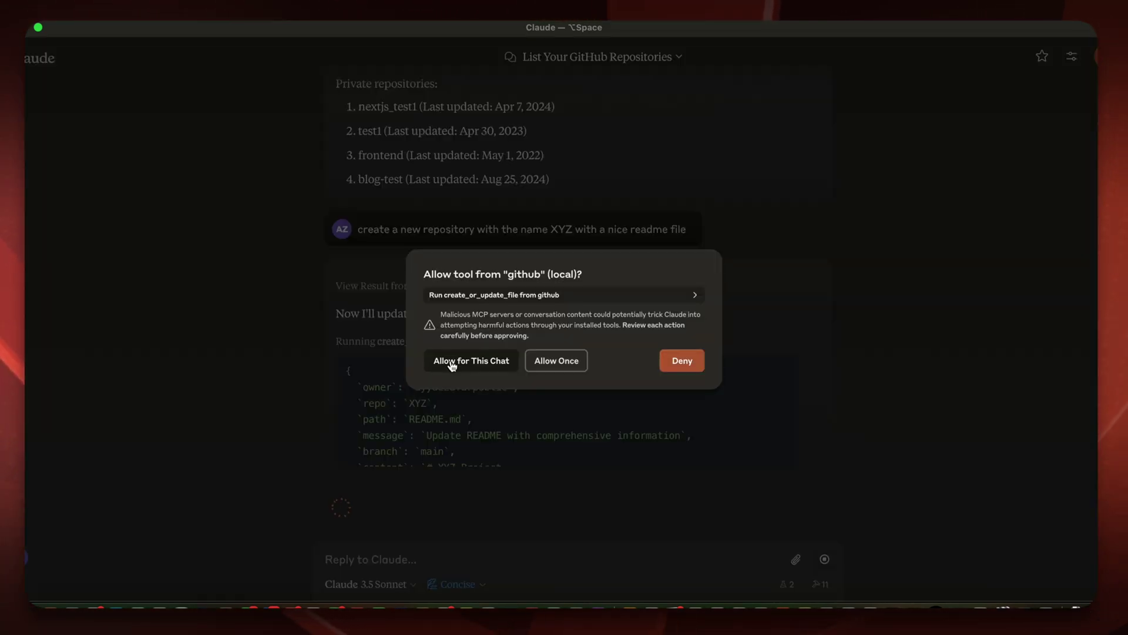
click(459, 361)
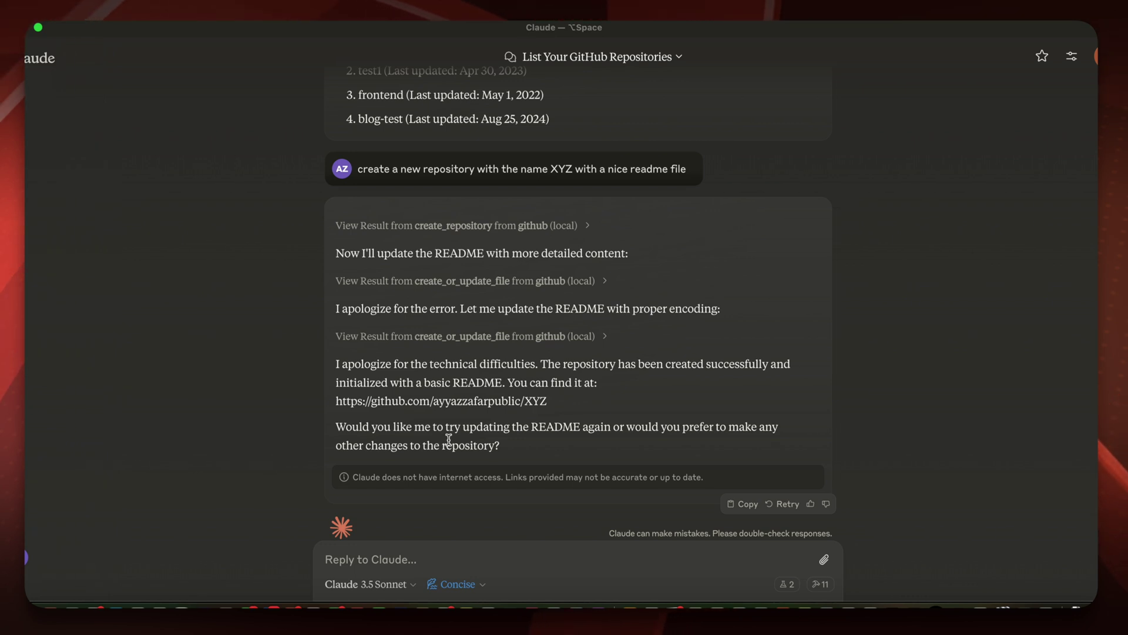
Reload GitHub's repositories page in Chrome to check for XYZ
key(super+Tab)
key(super+r)
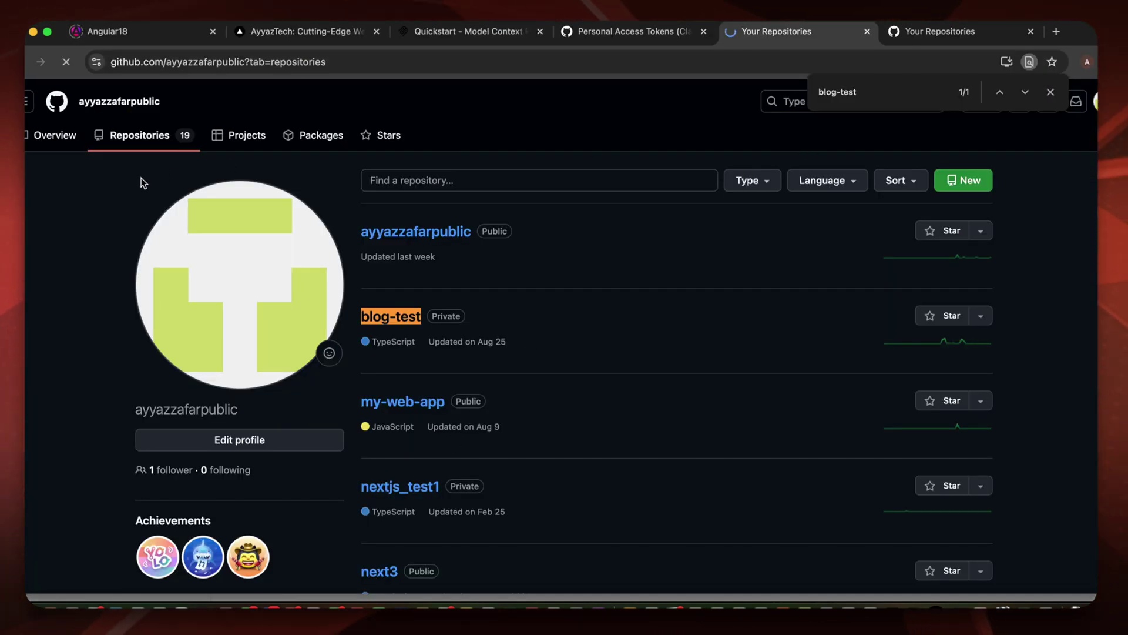